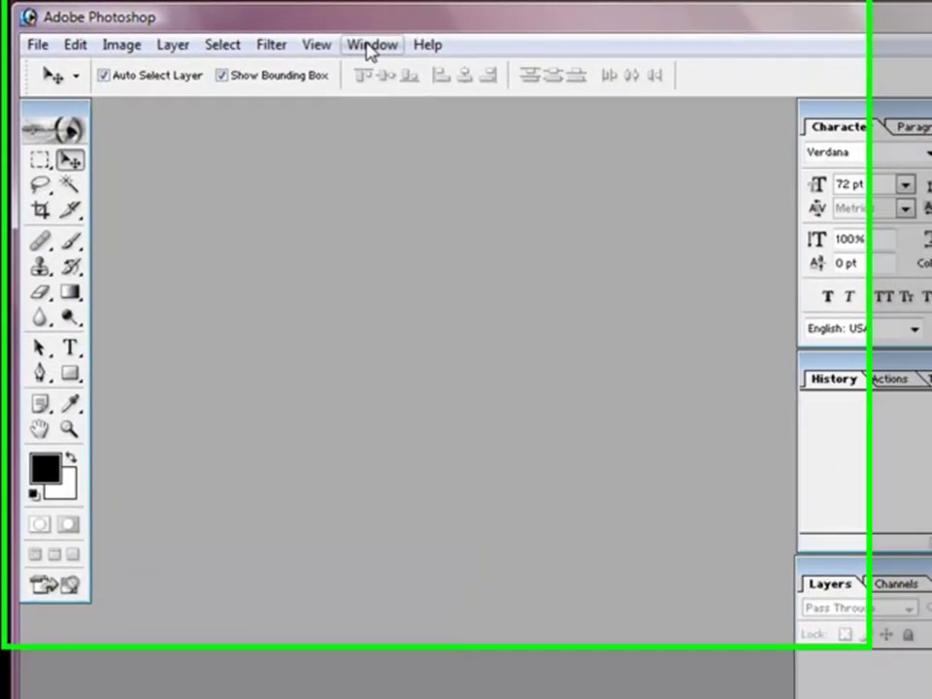
Step: Hide and restore the History panel, then switch back to the Move tool
{"action": "left_click", "coordinate": [331, 39]}
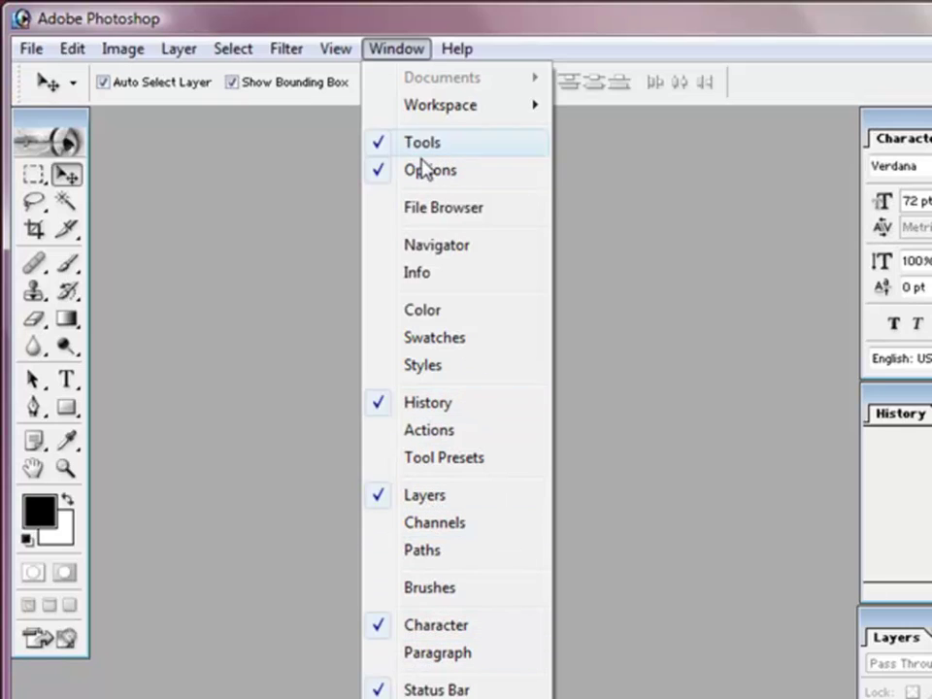
{"action": "left_click", "coordinate": [411, 403]}
{"action": "left_click", "coordinate": [395, 46]}
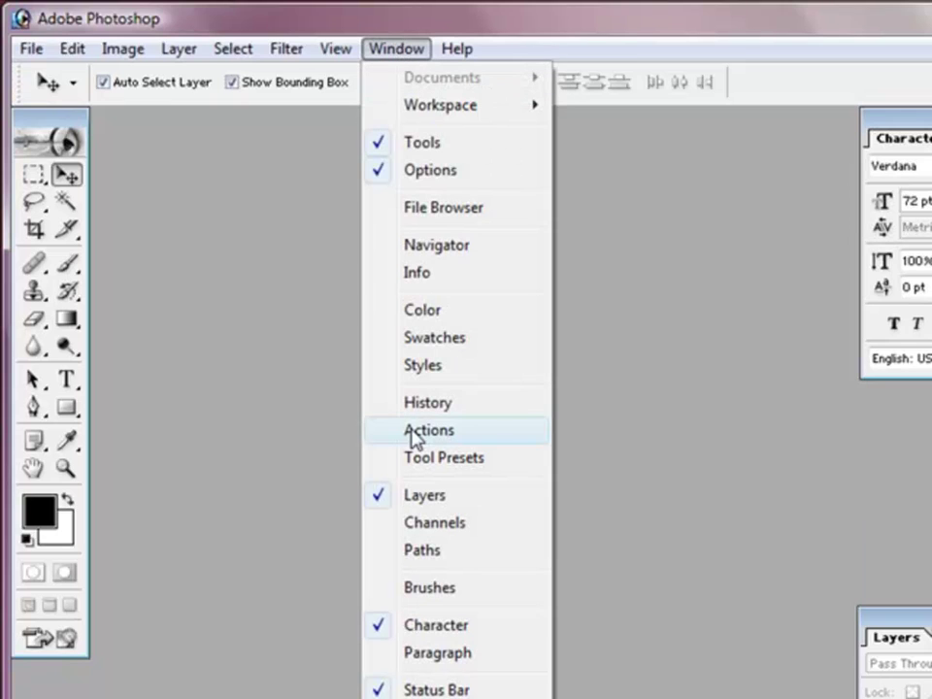
{"action": "left_click", "coordinate": [415, 404]}
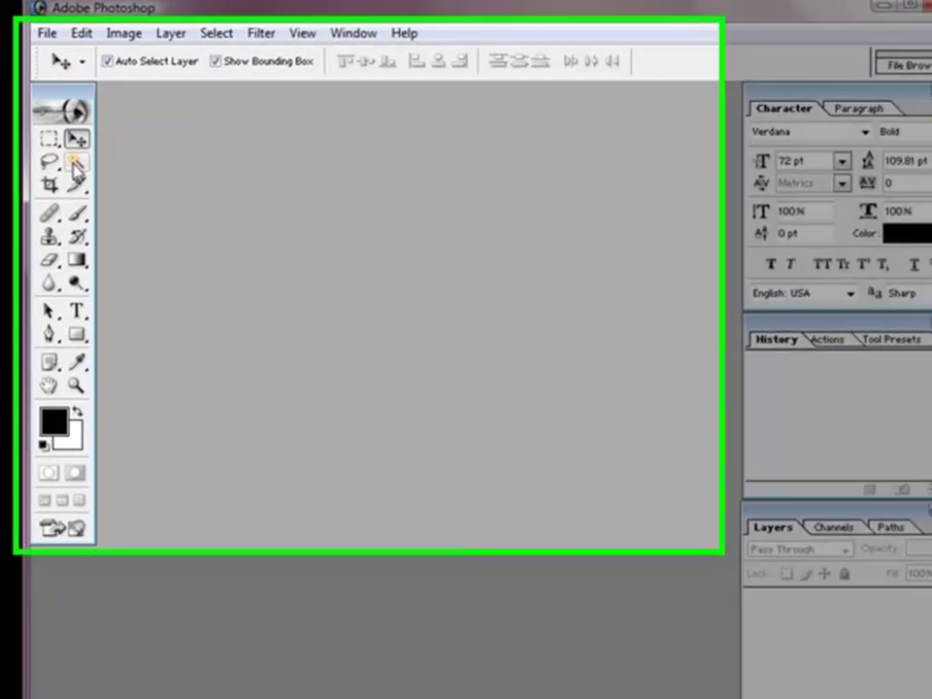
{"action": "key", "text": "w"}
{"action": "left_click", "coordinate": [78, 139]}
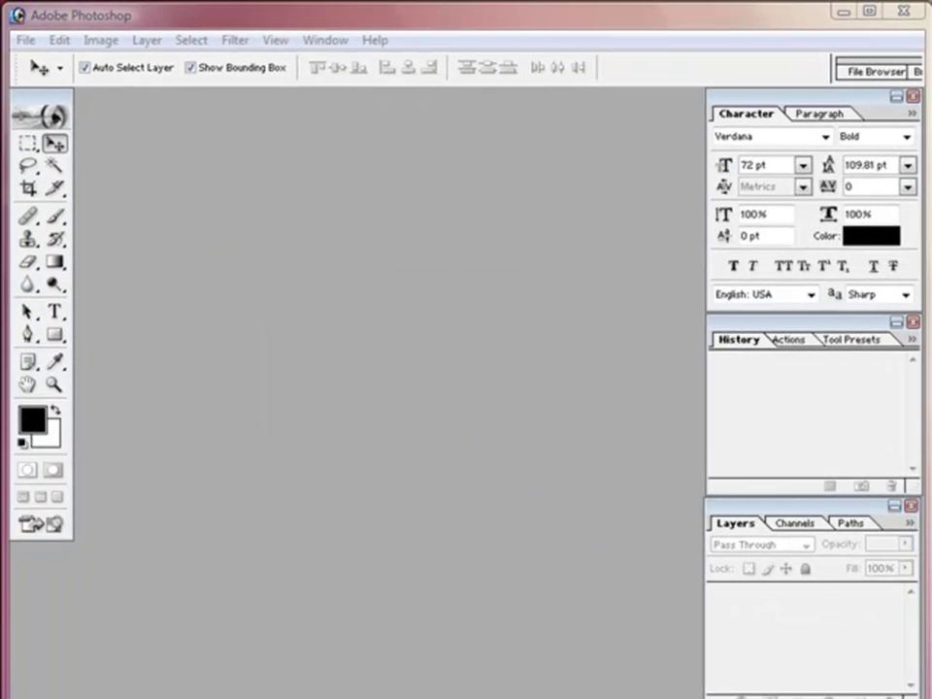
Step: Open sport-template-lg without updating text layers and reposition its document window
{"action": "left_click", "coordinate": [24, 41]}
{"action": "left_click", "coordinate": [89, 85]}
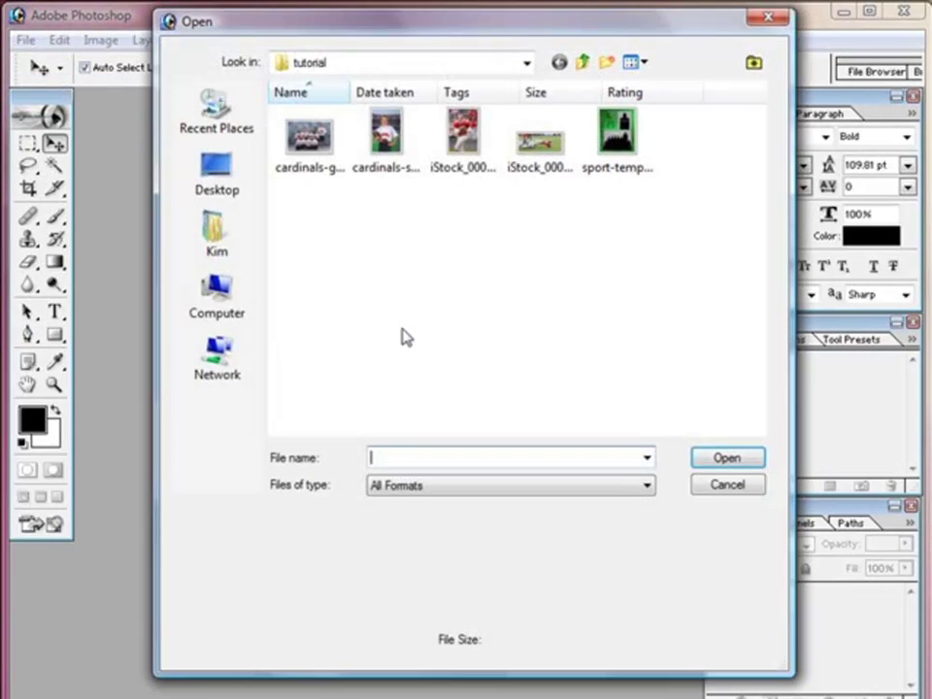
{"action": "left_click", "coordinate": [611, 140]}
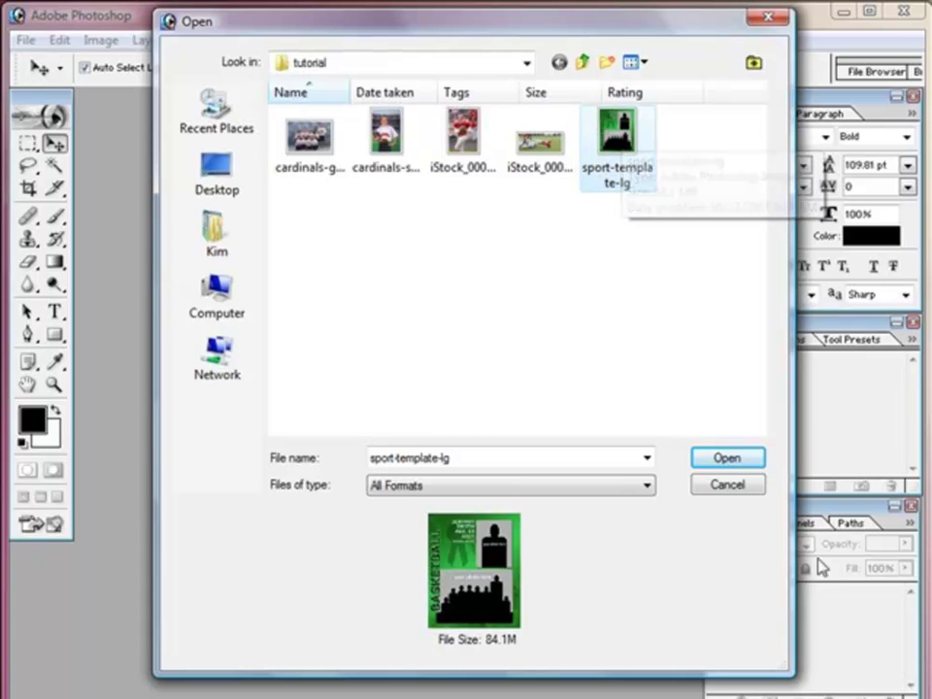
{"action": "left_click", "coordinate": [726, 458]}
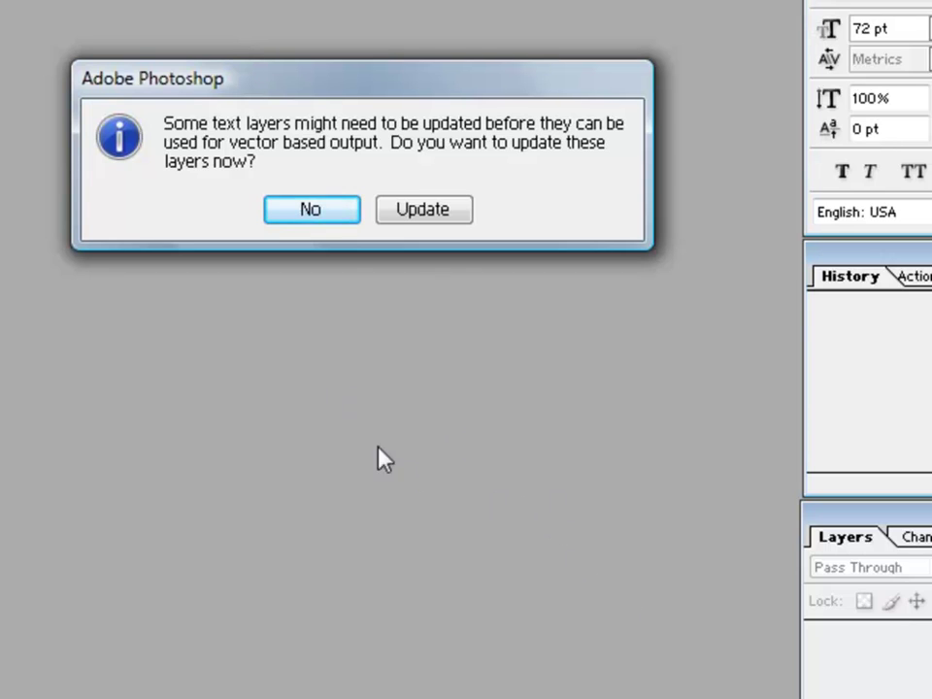
{"action": "left_click", "coordinate": [319, 213]}
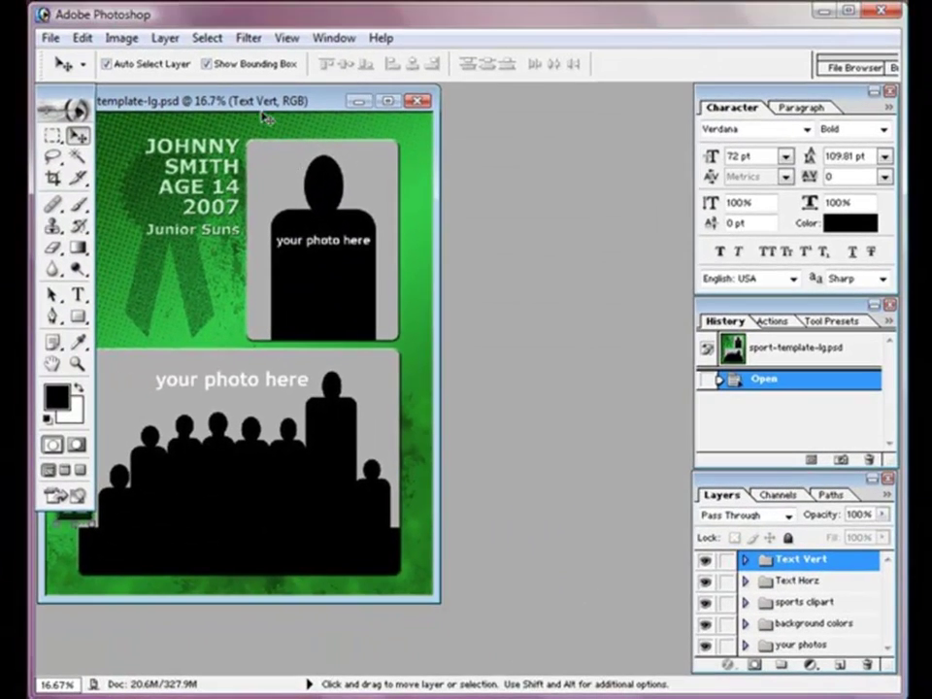
{"action": "left_click_drag", "start_coordinate": [260, 112], "coordinate": [390, 123]}
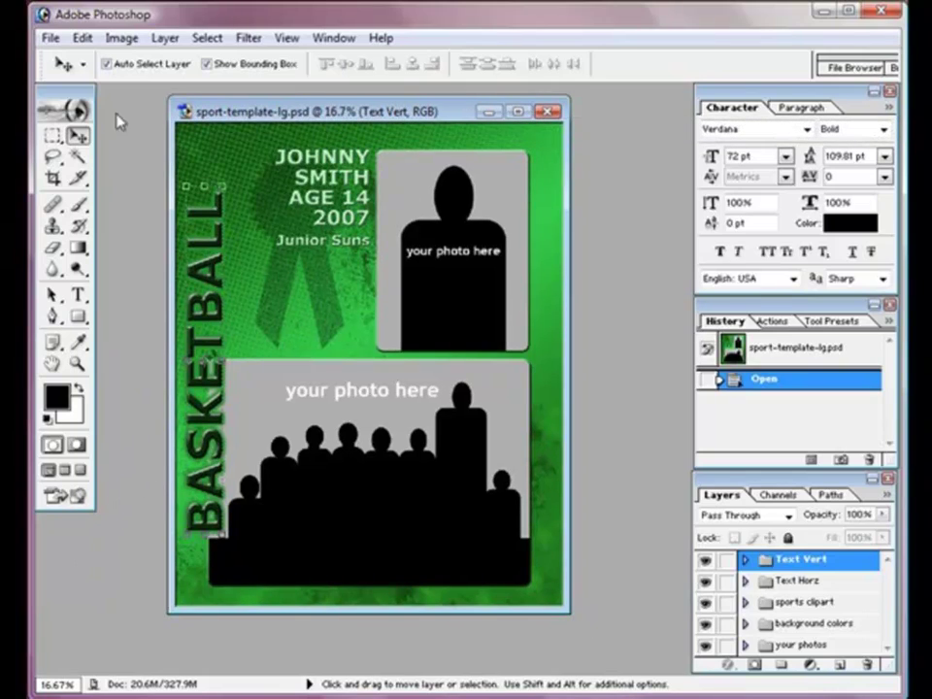
Step: Save the template as a copy named sport-template-lg-1.psd
{"action": "left_click", "coordinate": [50, 38]}
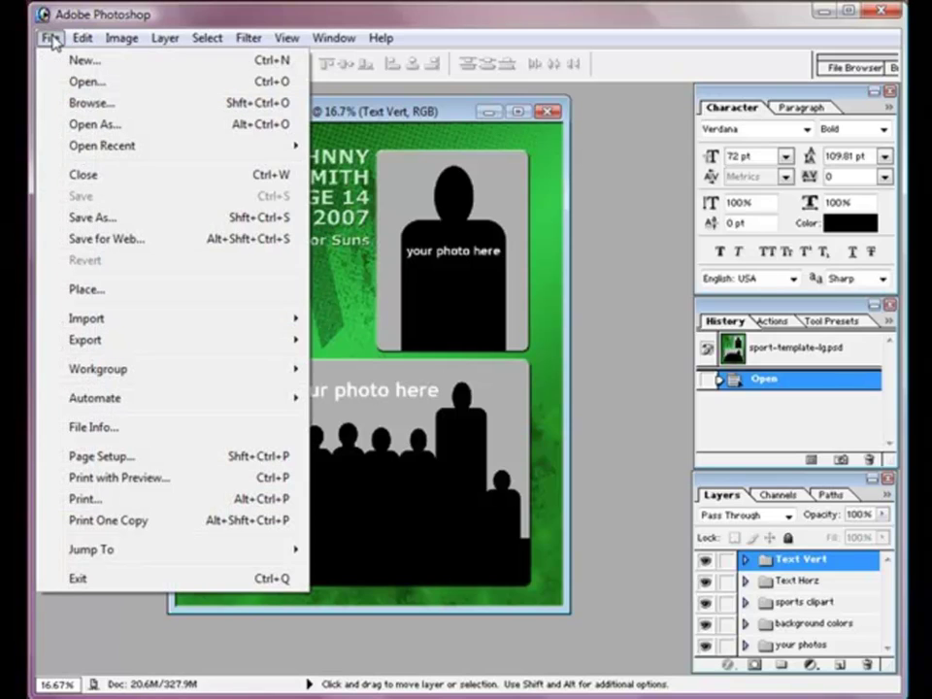
{"action": "left_click", "coordinate": [88, 220]}
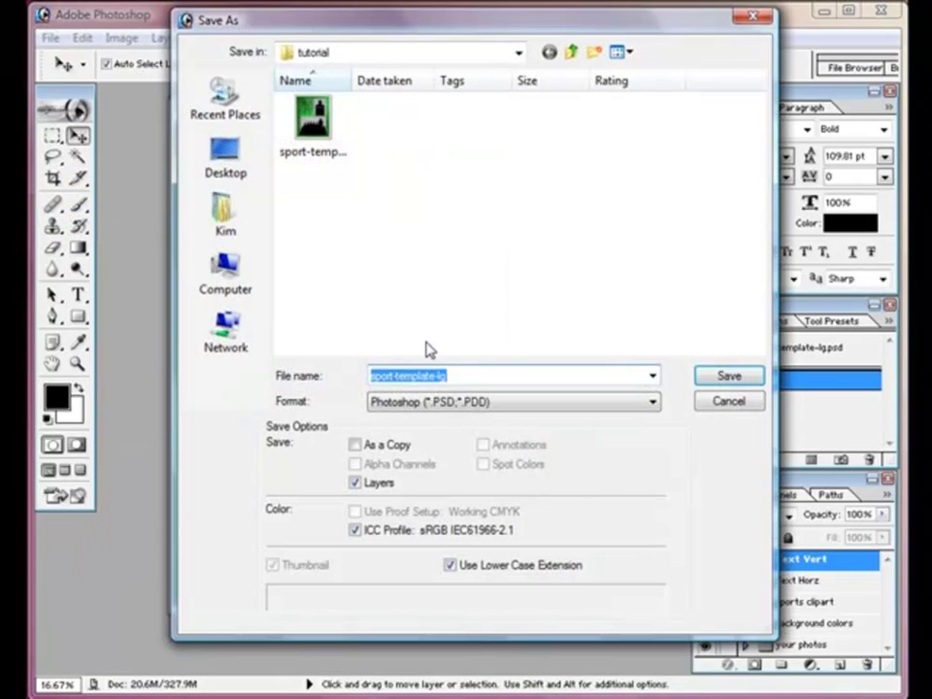
{"action": "left_click", "coordinate": [460, 376]}
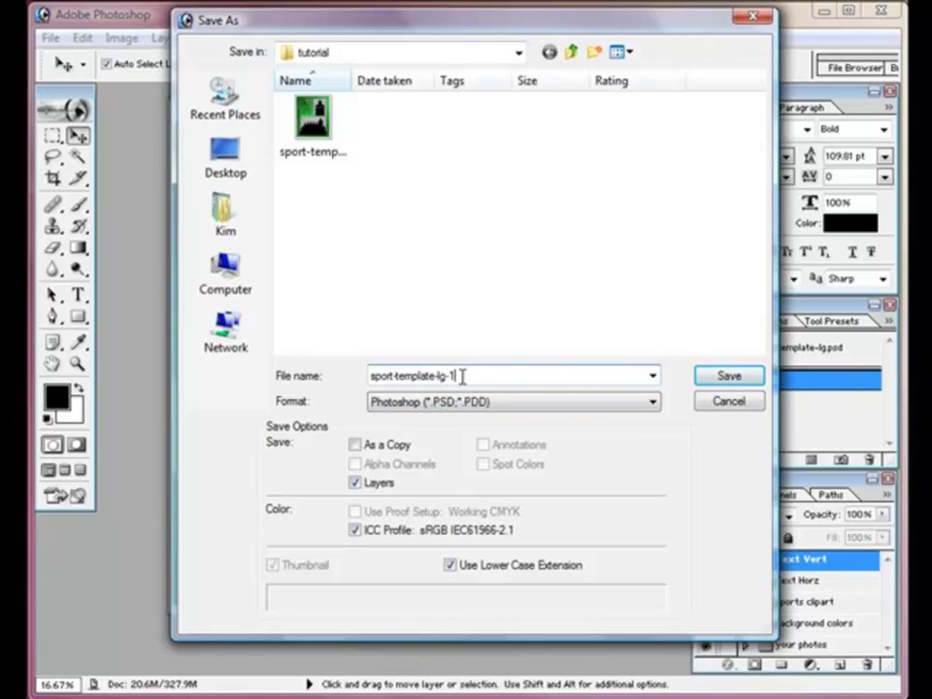
{"action": "left_click", "coordinate": [723, 377]}
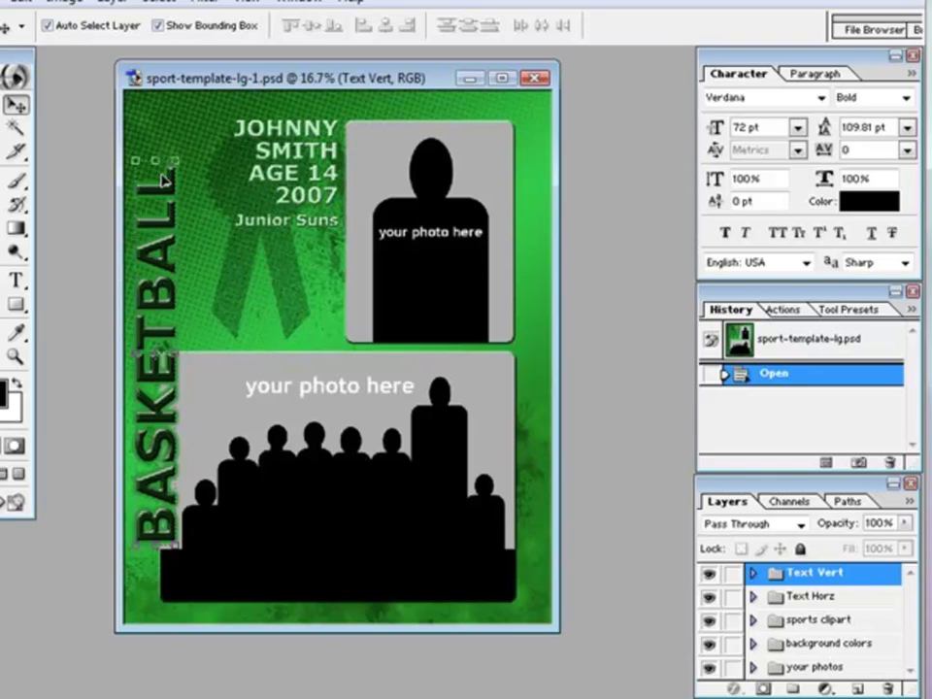
{"action": "left_click", "coordinate": [840, 596]}
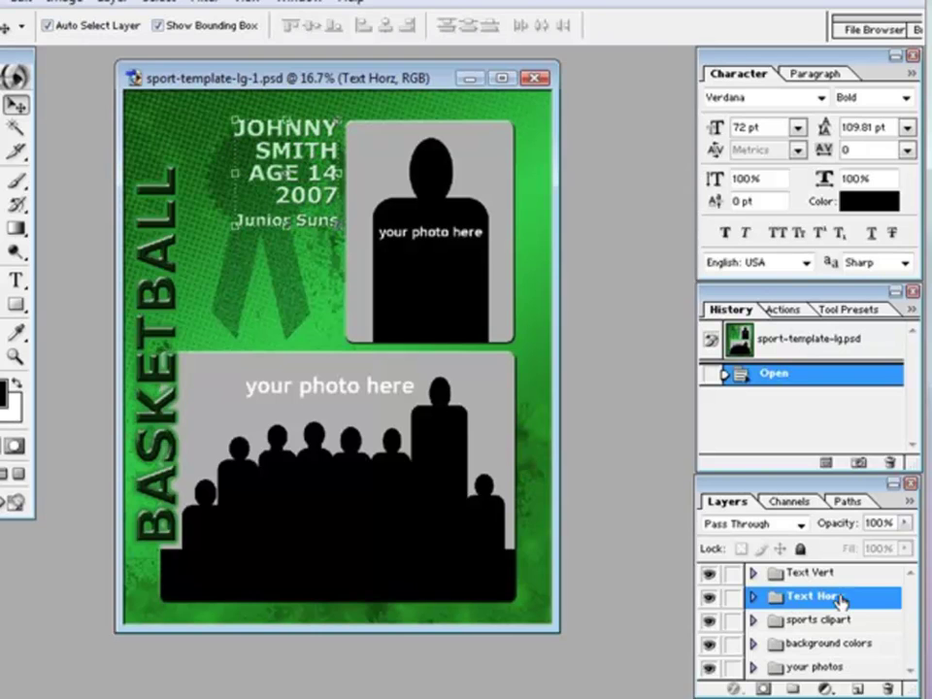
{"action": "left_click", "coordinate": [837, 621]}
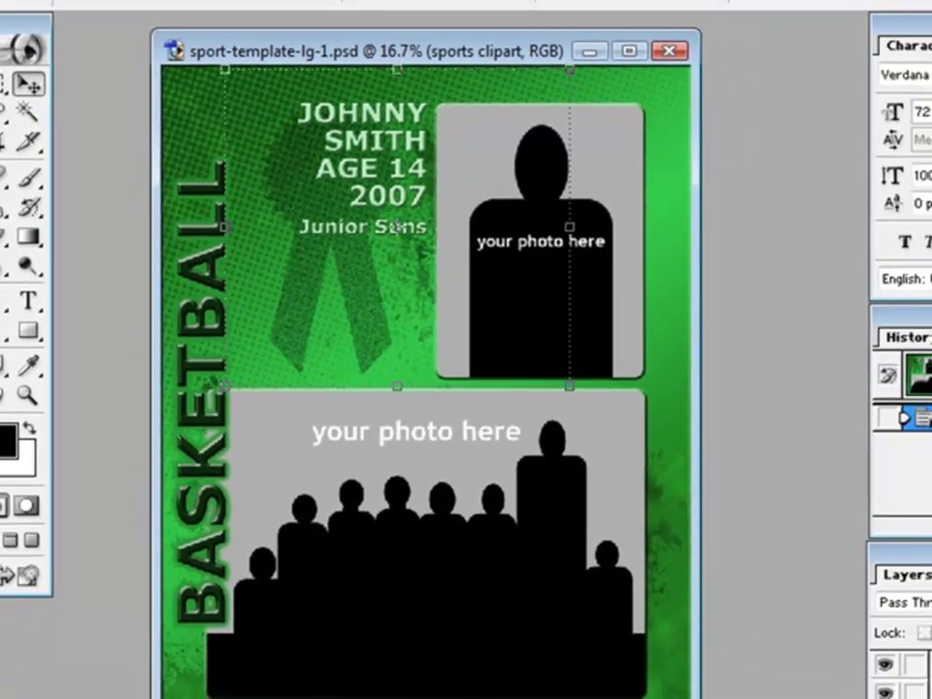
{"action": "left_click", "coordinate": [834, 632]}
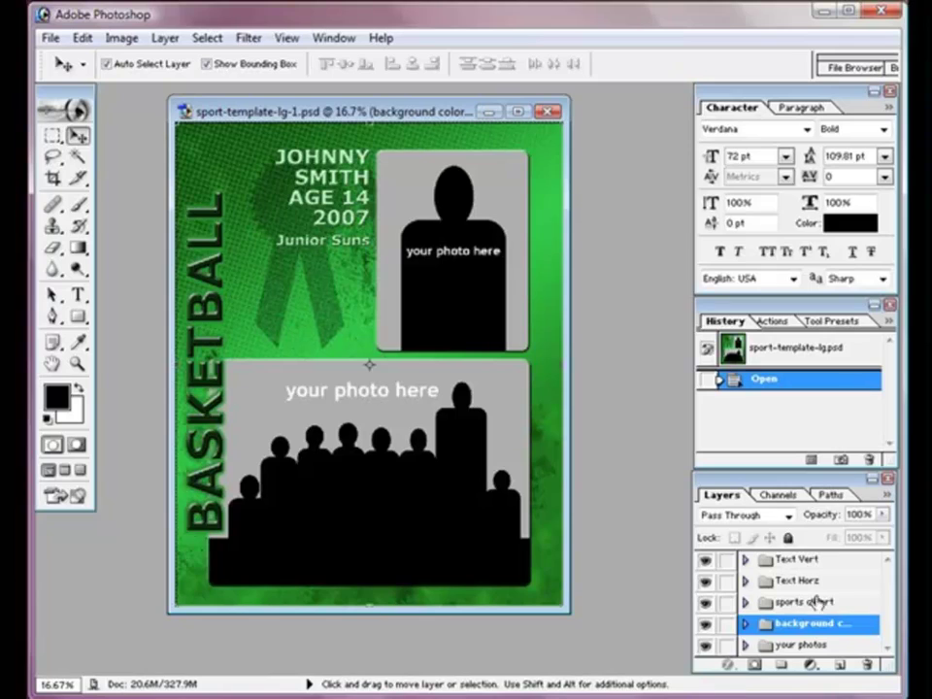
{"action": "left_click", "coordinate": [817, 645]}
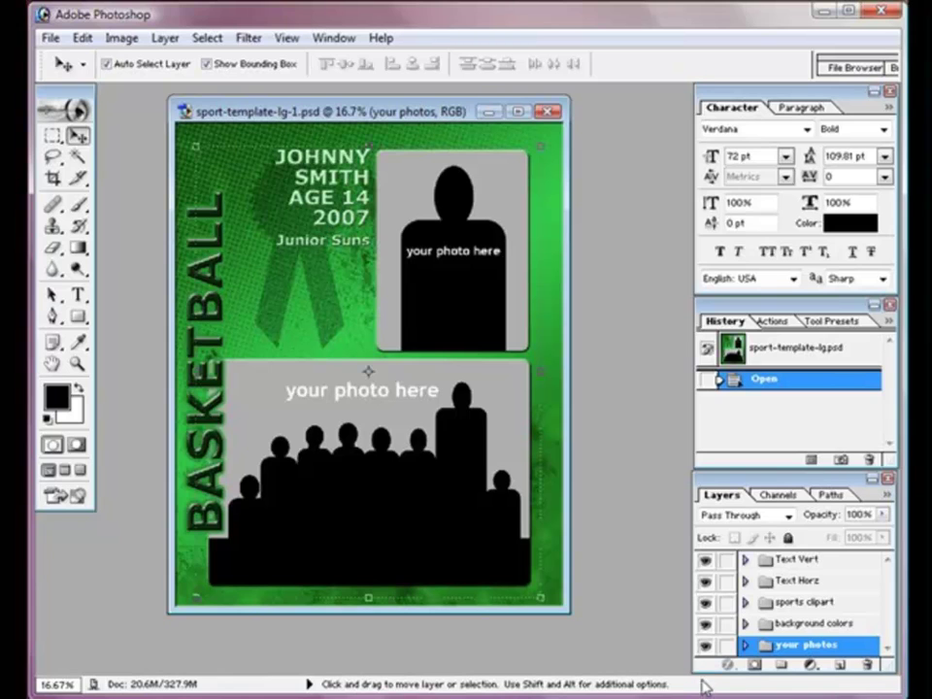
Step: In the Text Vert group, hide the green BASKETBALL text and show the red one
{"action": "left_click", "coordinate": [750, 562]}
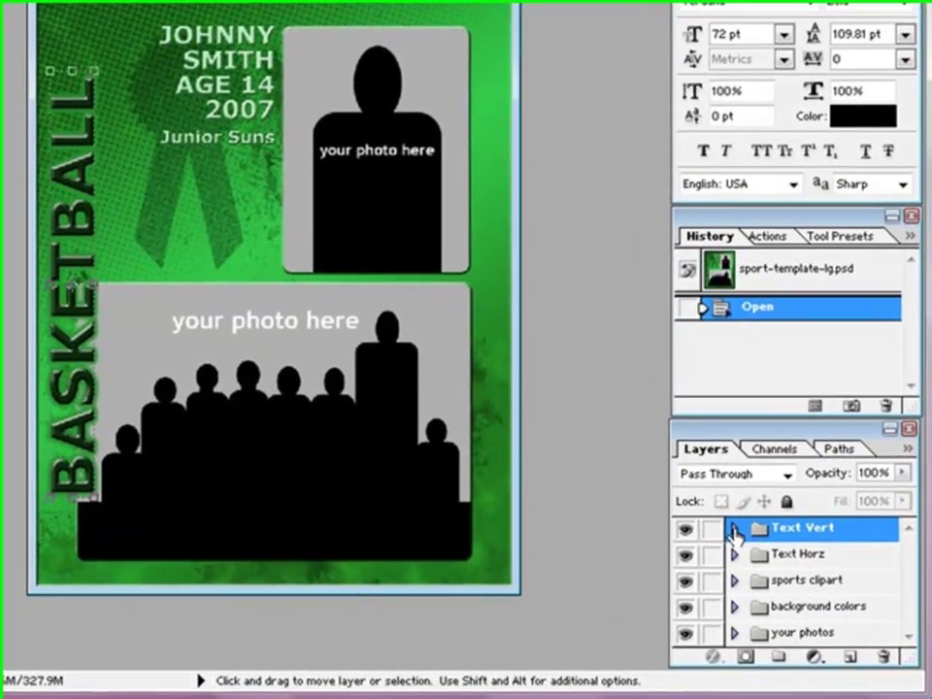
{"action": "left_click", "coordinate": [734, 529]}
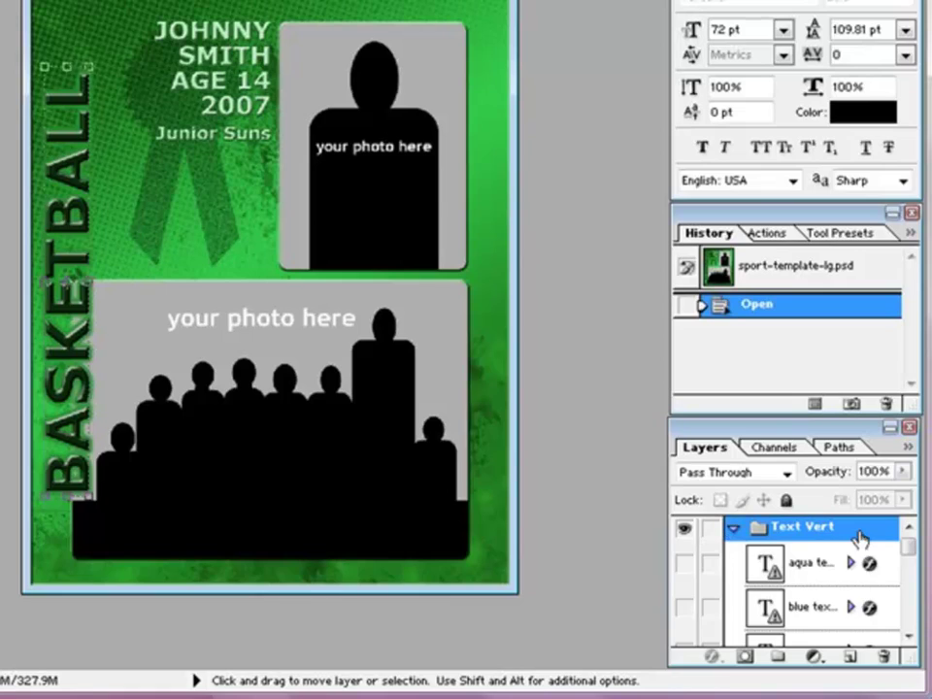
{"action": "scroll", "coordinate": [912, 616], "scroll_direction": "down", "scroll_amount": 4}
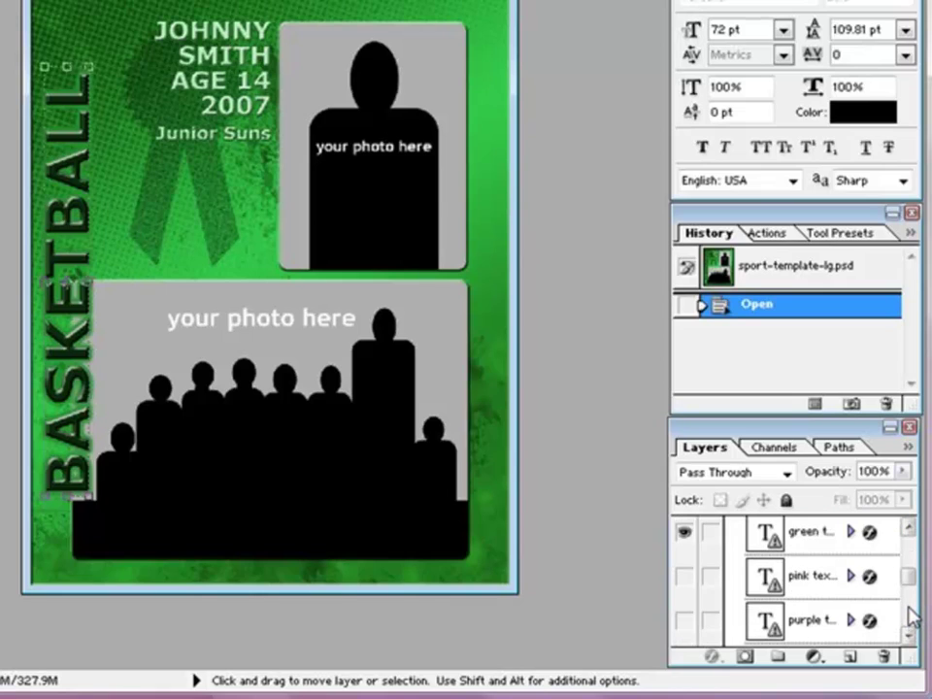
{"action": "left_click", "coordinate": [685, 533]}
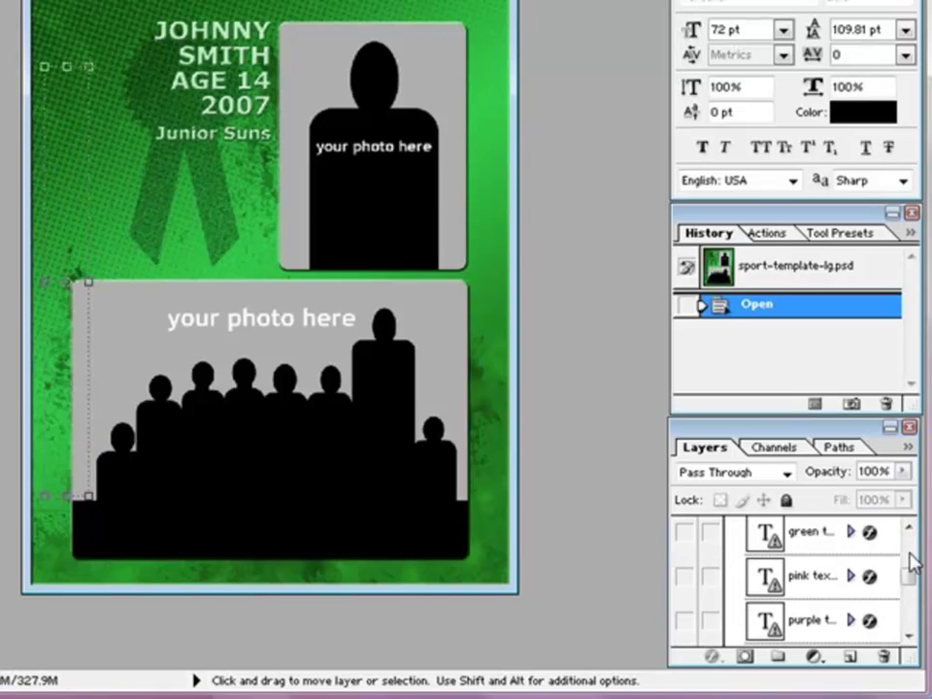
{"action": "left_click_drag", "start_coordinate": [908, 584], "coordinate": [907, 608]}
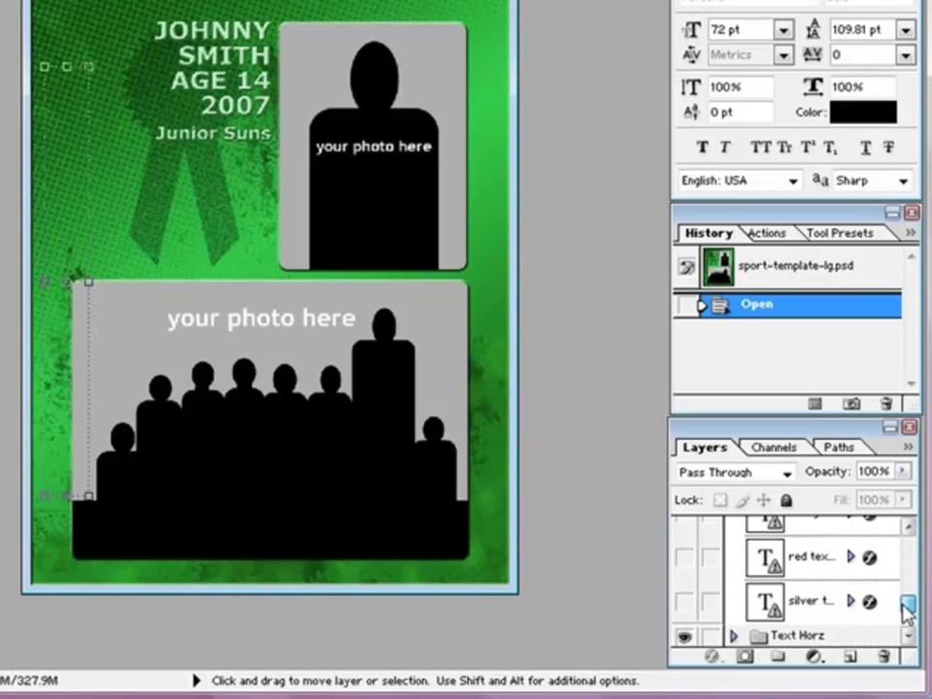
{"action": "left_click", "coordinate": [684, 557]}
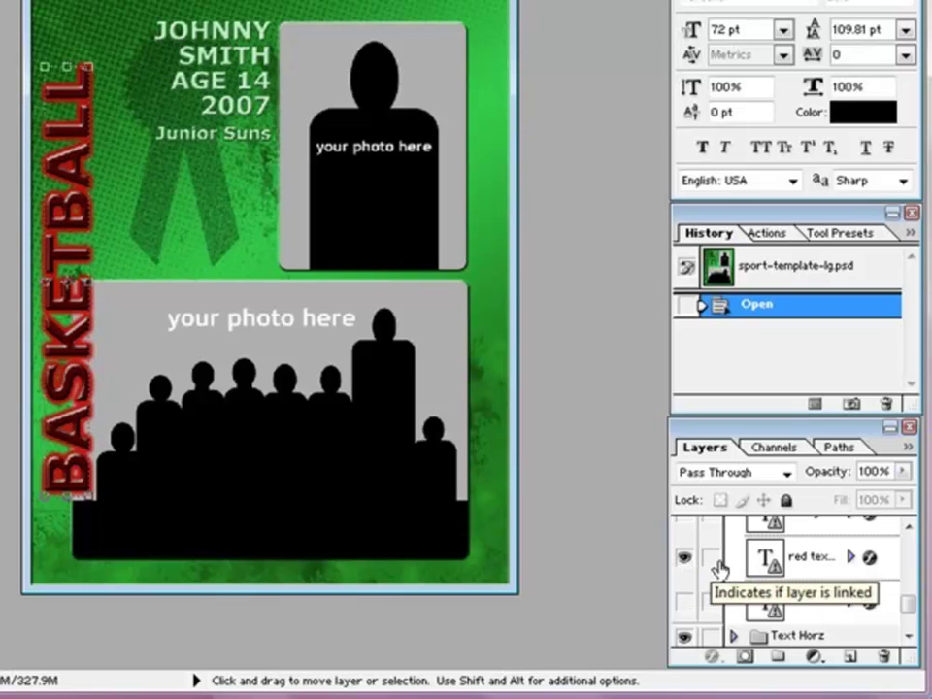
{"action": "left_click_drag", "start_coordinate": [908, 607], "coordinate": [906, 529]}
Step: In Text Horz, hide the green player text and show the red JOHNNY SMITH CHIEFS version
{"action": "left_click", "coordinate": [732, 530]}
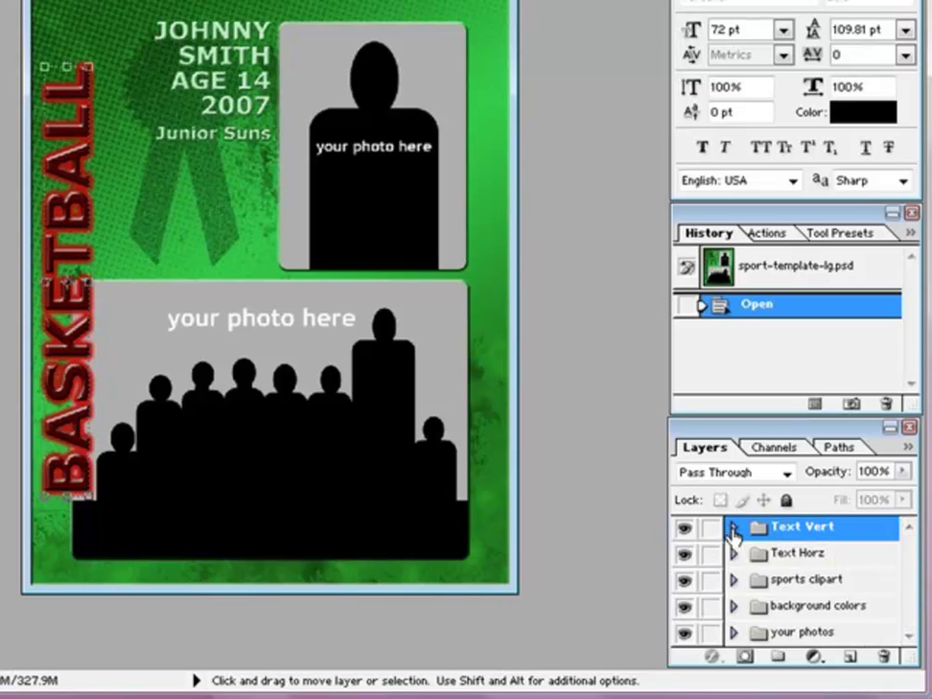
{"action": "left_click", "coordinate": [733, 554]}
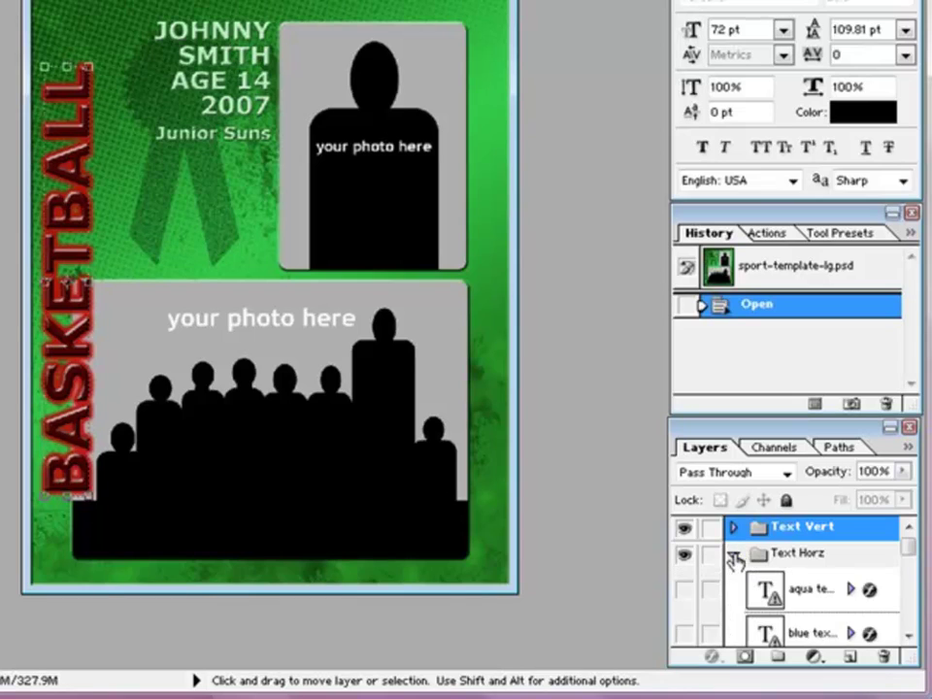
{"action": "left_click", "coordinate": [907, 613]}
{"action": "left_click", "coordinate": [908, 613]}
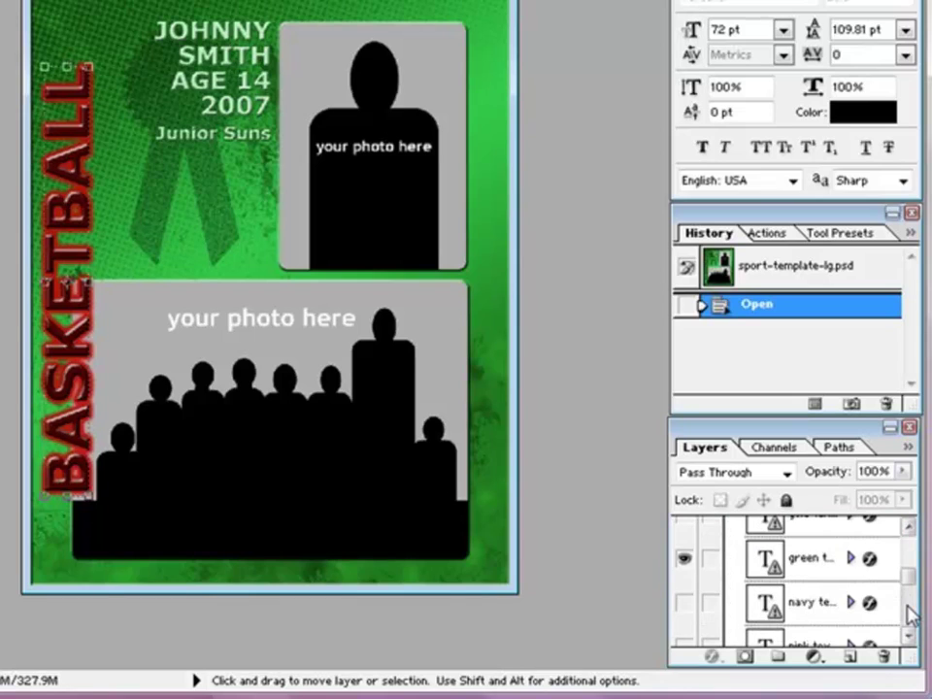
{"action": "left_click", "coordinate": [684, 559]}
{"action": "left_click", "coordinate": [910, 621]}
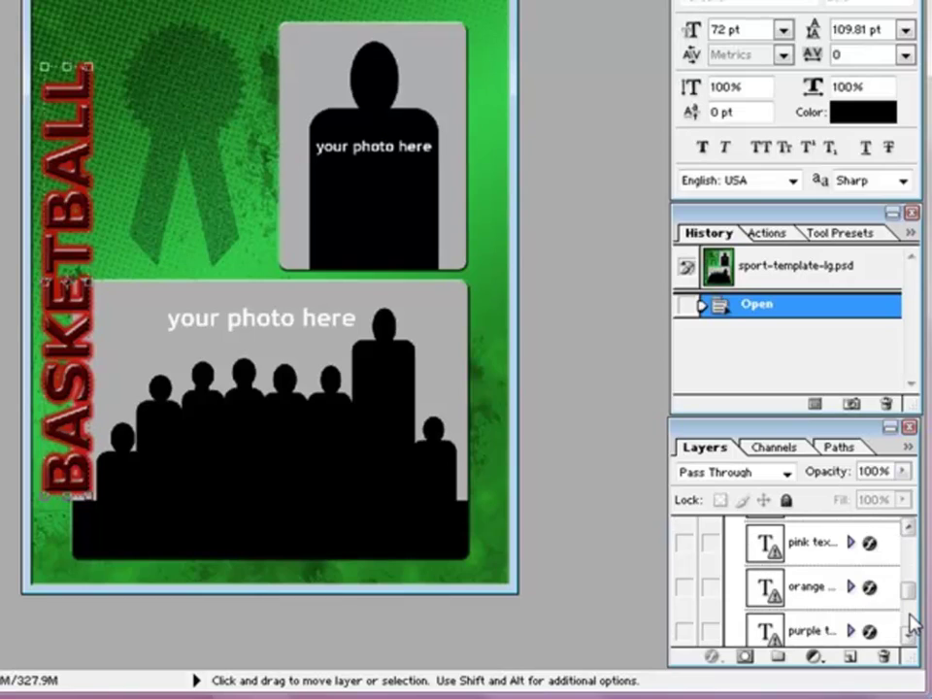
{"action": "left_click", "coordinate": [909, 620]}
{"action": "left_click", "coordinate": [684, 572]}
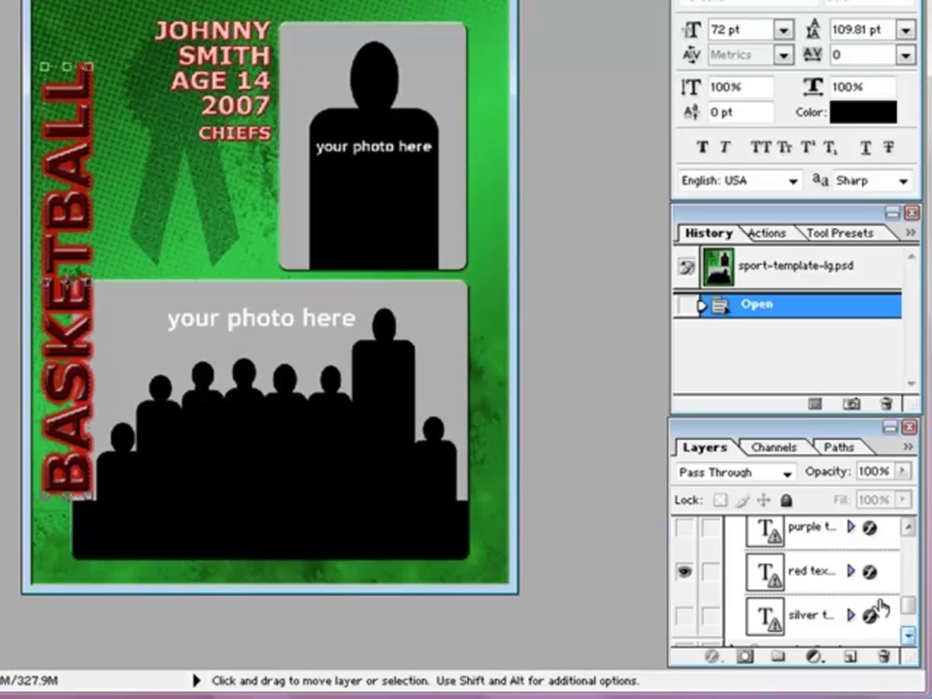
{"action": "left_click", "coordinate": [908, 561]}
{"action": "left_click", "coordinate": [908, 561]}
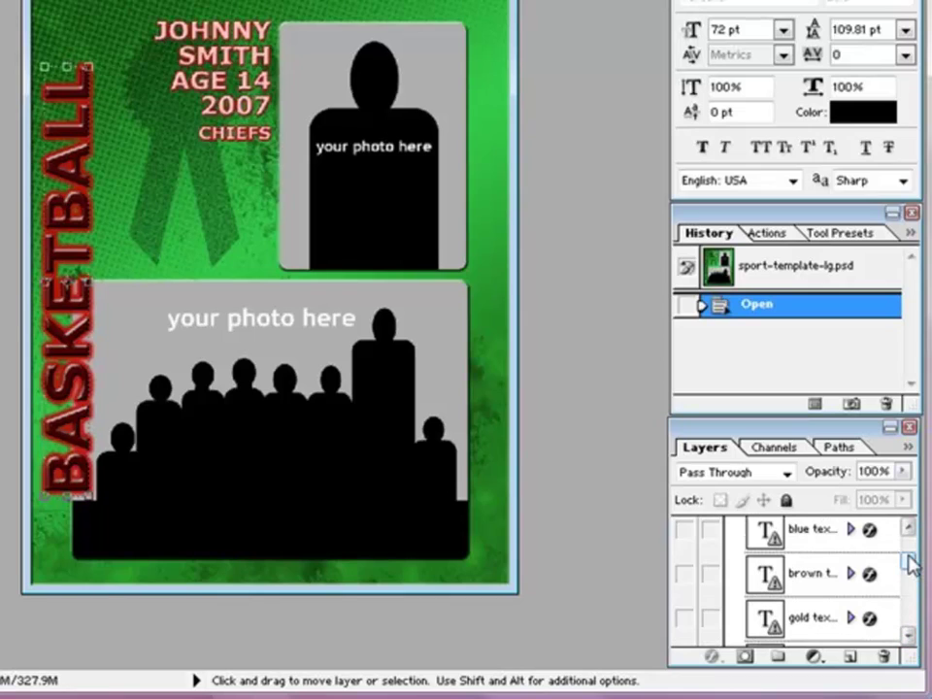
{"action": "left_click", "coordinate": [908, 529]}
{"action": "left_click", "coordinate": [908, 529]}
{"action": "left_click", "coordinate": [908, 529]}
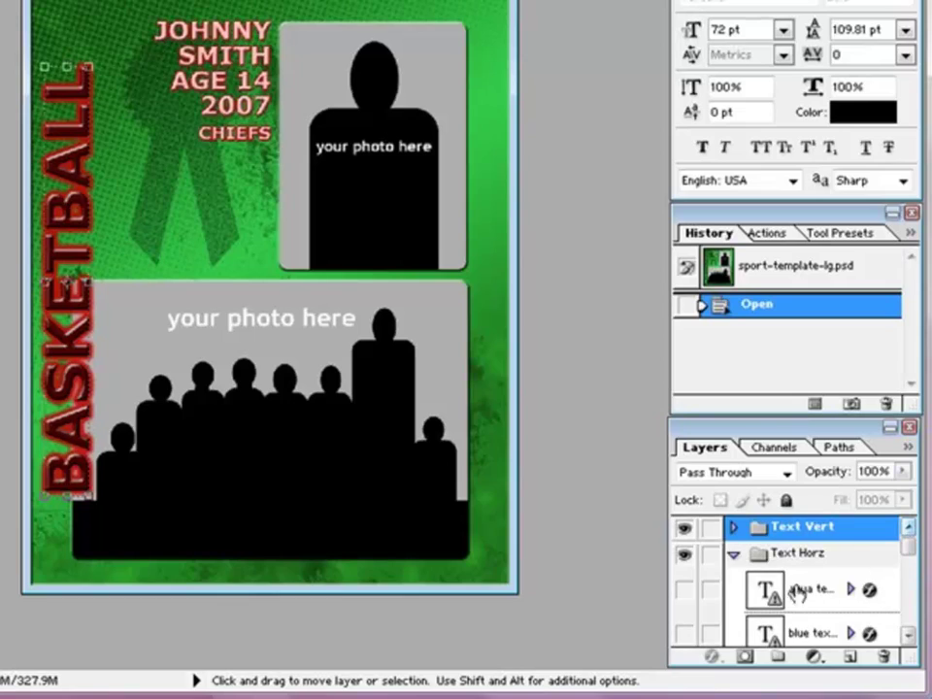
{"action": "left_click", "coordinate": [733, 553]}
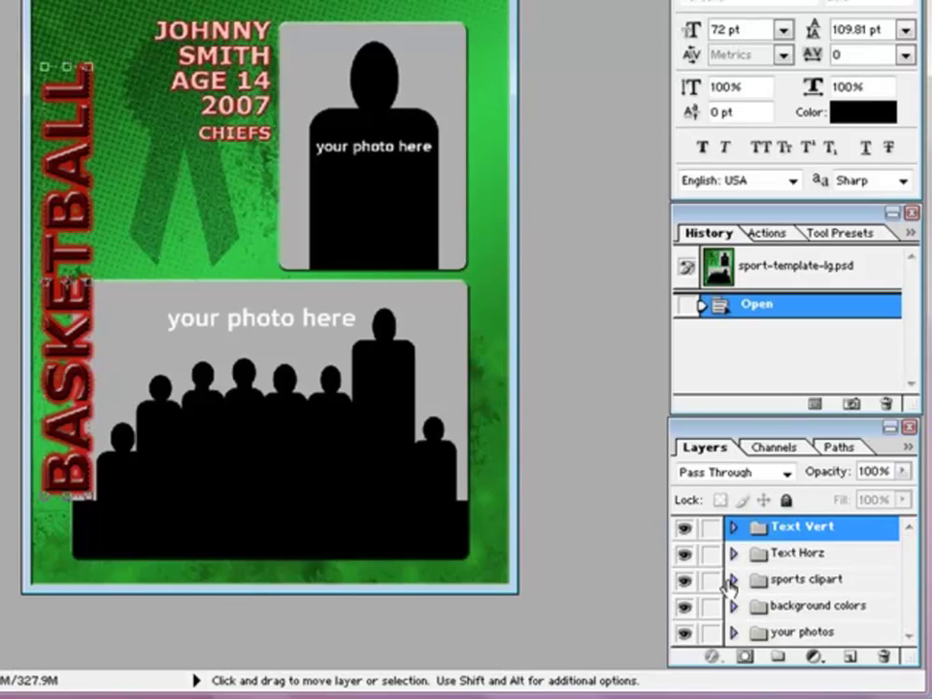
Step: In the sports clipart group, show the football layer and hide the ribbon layer
{"action": "left_click", "coordinate": [733, 579]}
{"action": "left_click", "coordinate": [910, 619]}
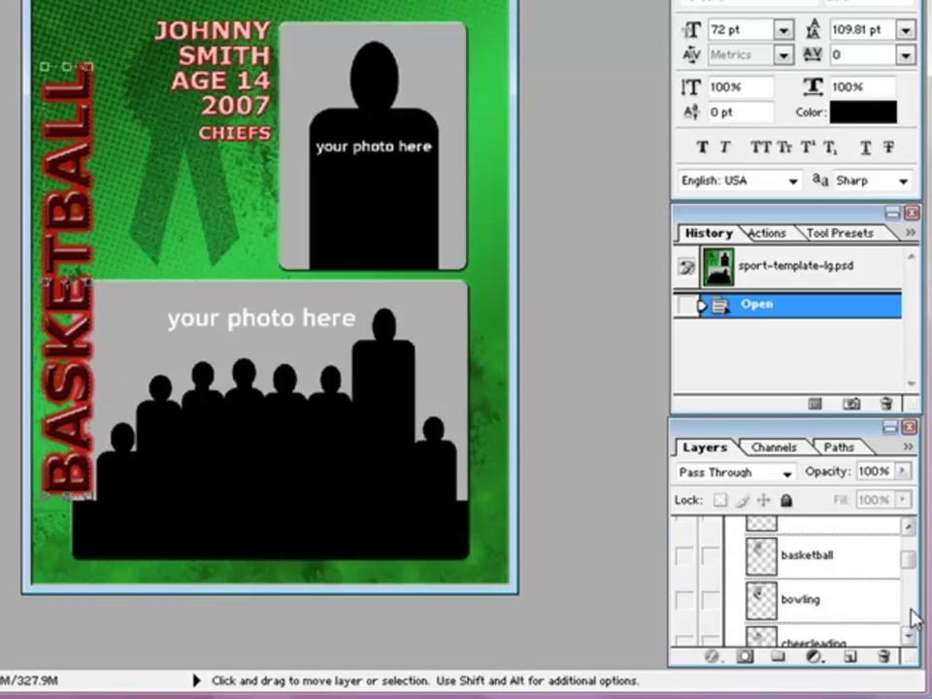
{"action": "left_click", "coordinate": [909, 618]}
{"action": "left_click", "coordinate": [909, 617]}
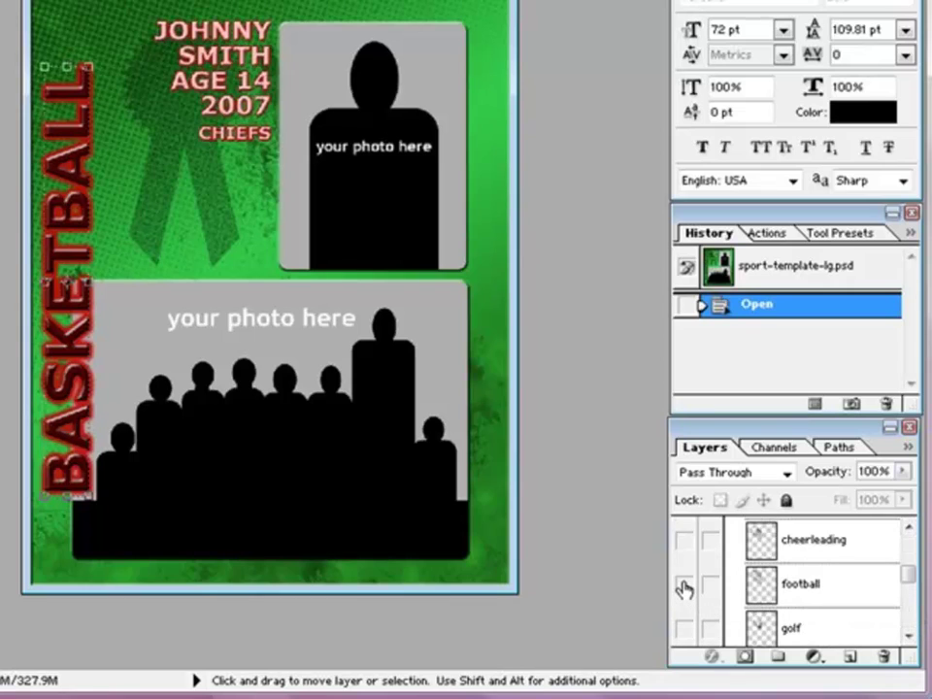
{"action": "left_click", "coordinate": [684, 586]}
{"action": "left_click", "coordinate": [908, 621]}
{"action": "left_click", "coordinate": [908, 617]}
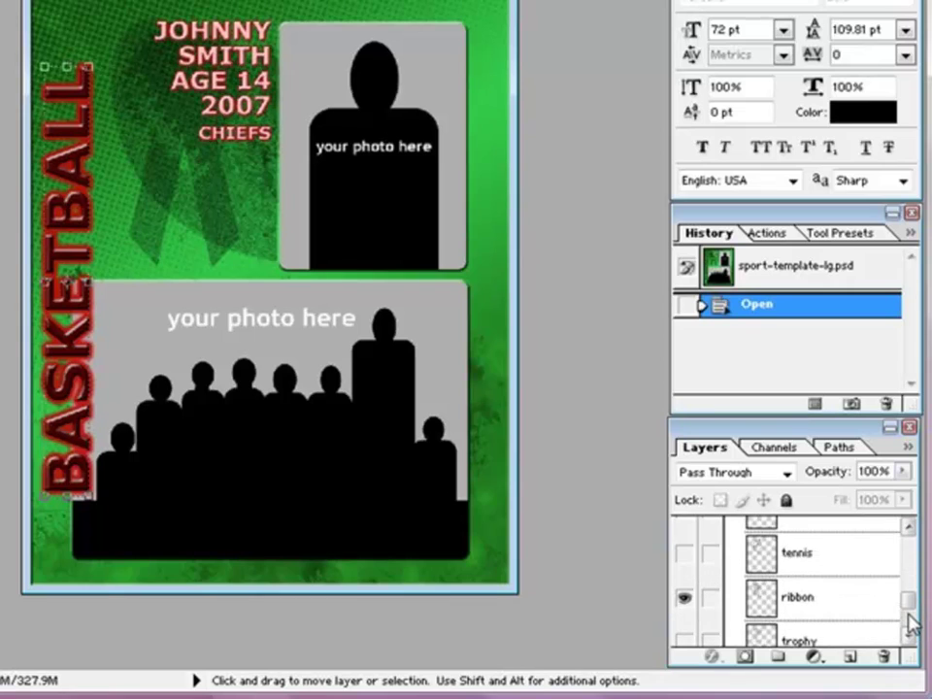
{"action": "left_click", "coordinate": [683, 597]}
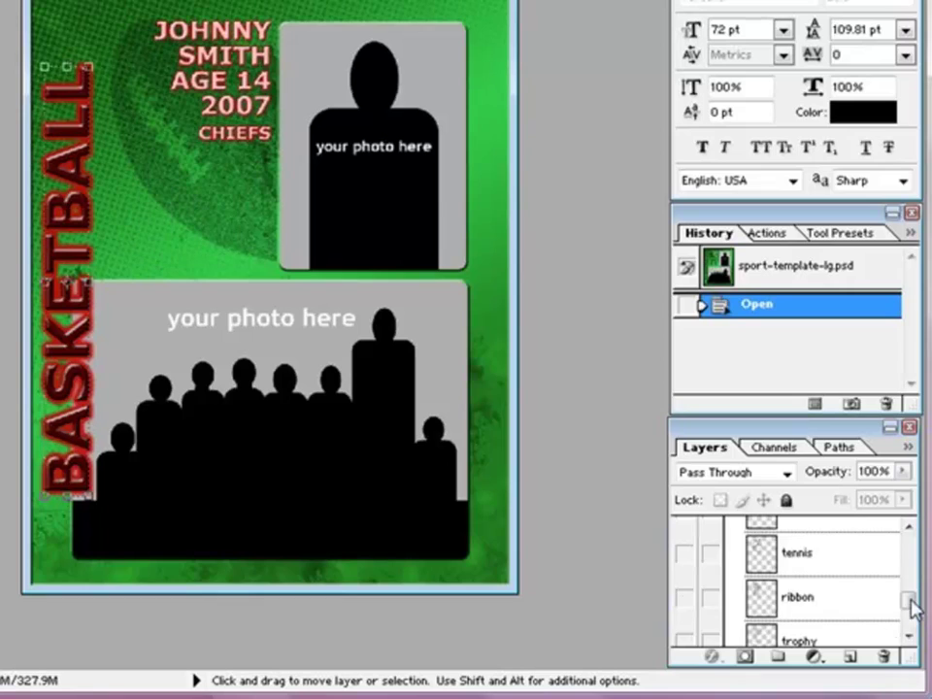
{"action": "left_click", "coordinate": [910, 634]}
{"action": "left_click_drag", "start_coordinate": [910, 625], "coordinate": [906, 549]}
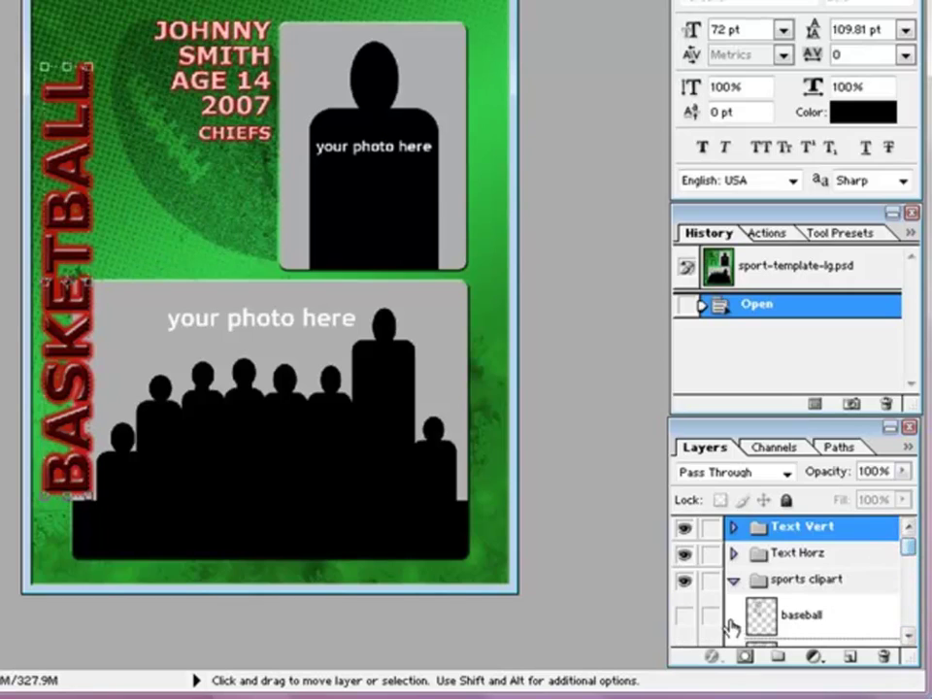
{"action": "left_click", "coordinate": [733, 580]}
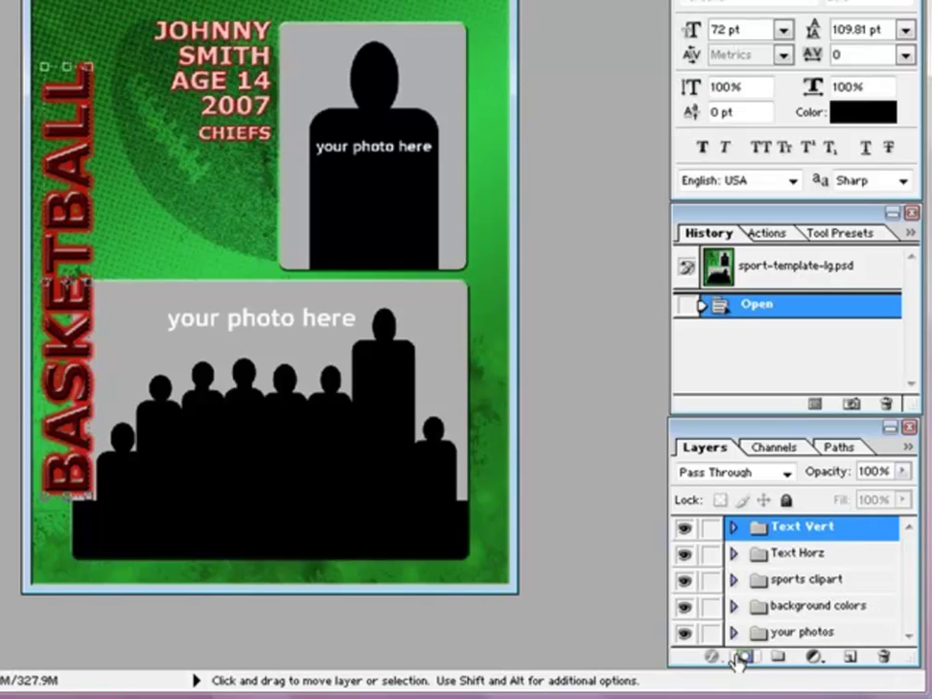
{"action": "left_click", "coordinate": [733, 605]}
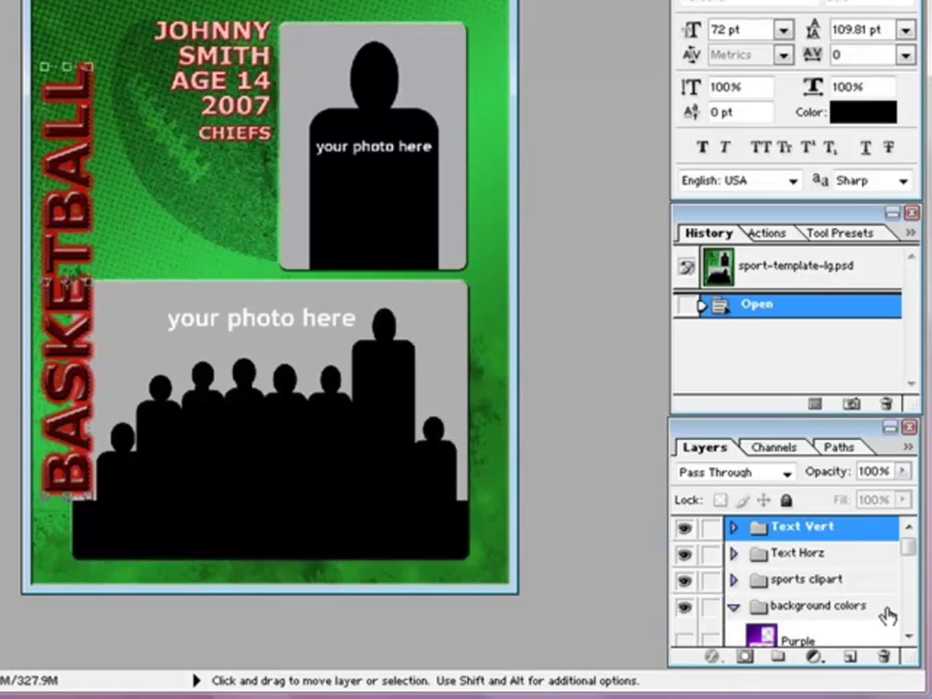
{"action": "scroll", "coordinate": [904, 615], "scroll_direction": "down", "scroll_amount": 5}
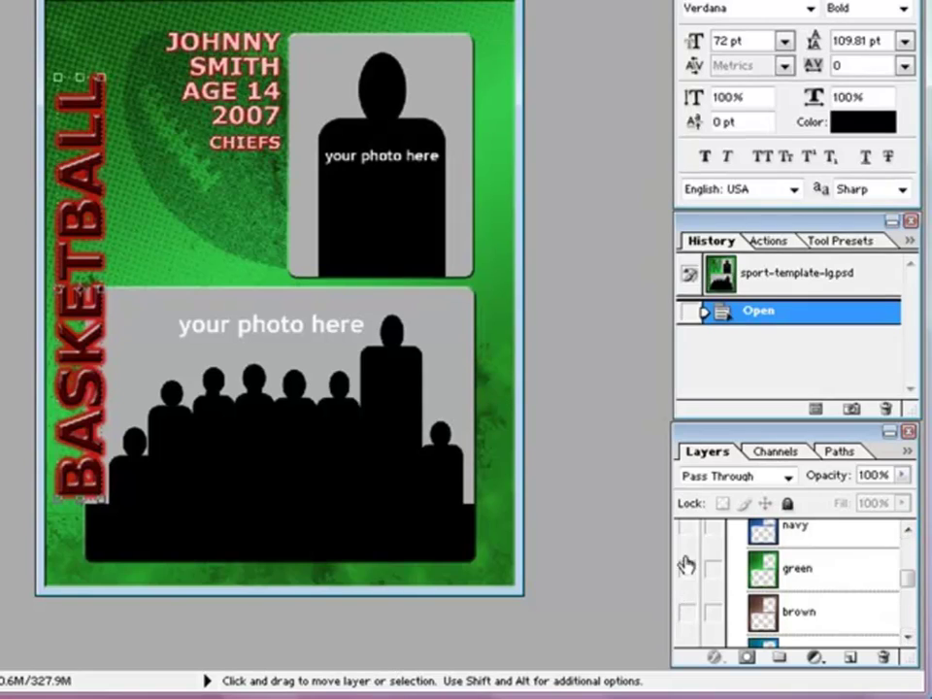
{"action": "left_click", "coordinate": [686, 568]}
{"action": "left_click", "coordinate": [686, 575]}
{"action": "left_click", "coordinate": [686, 573]}
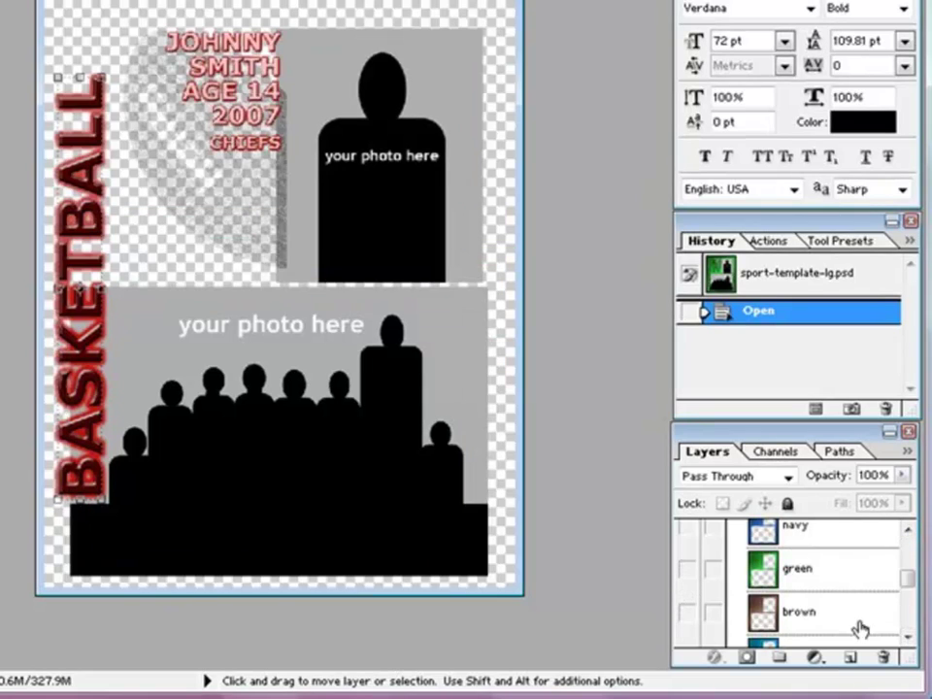
{"action": "scroll", "coordinate": [906, 628], "scroll_direction": "down", "scroll_amount": 5}
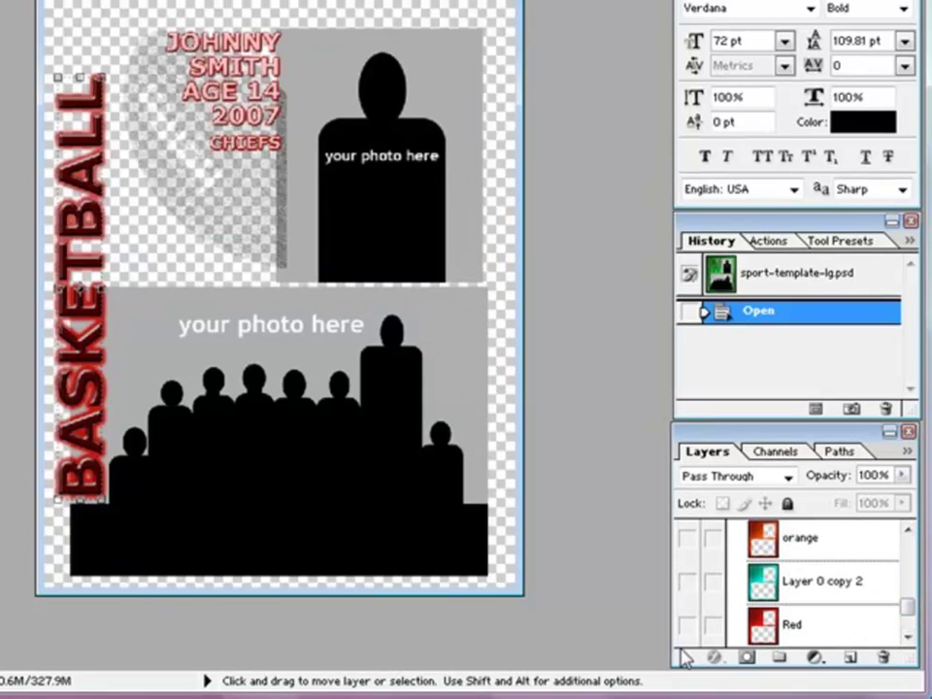
{"action": "left_click", "coordinate": [686, 624]}
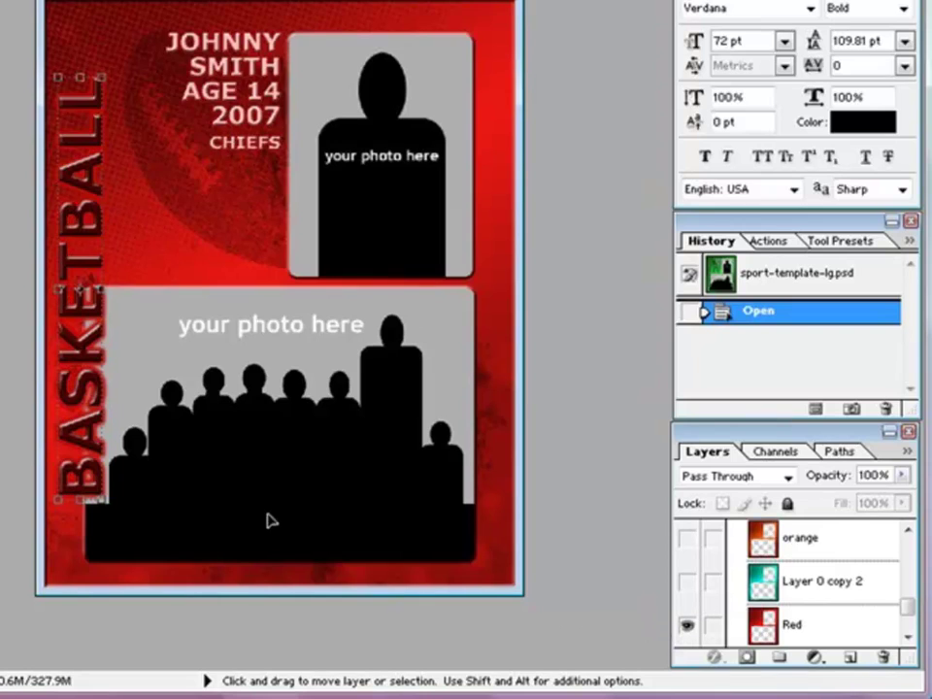
{"action": "left_click", "coordinate": [907, 635]}
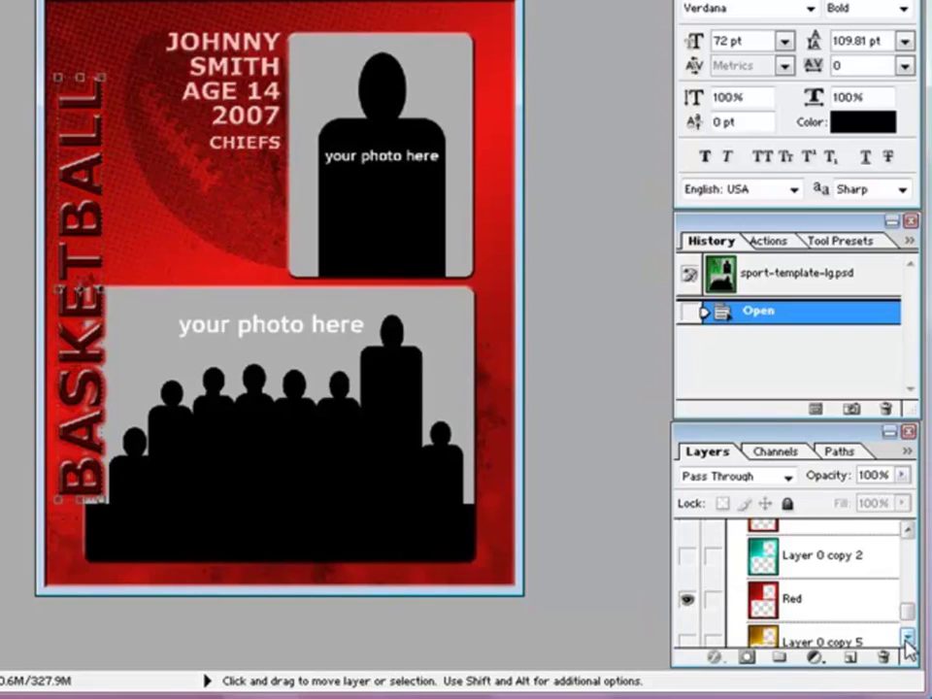
{"action": "left_click", "coordinate": [906, 638]}
{"action": "scroll", "coordinate": [909, 566], "scroll_direction": "up", "scroll_amount": 6}
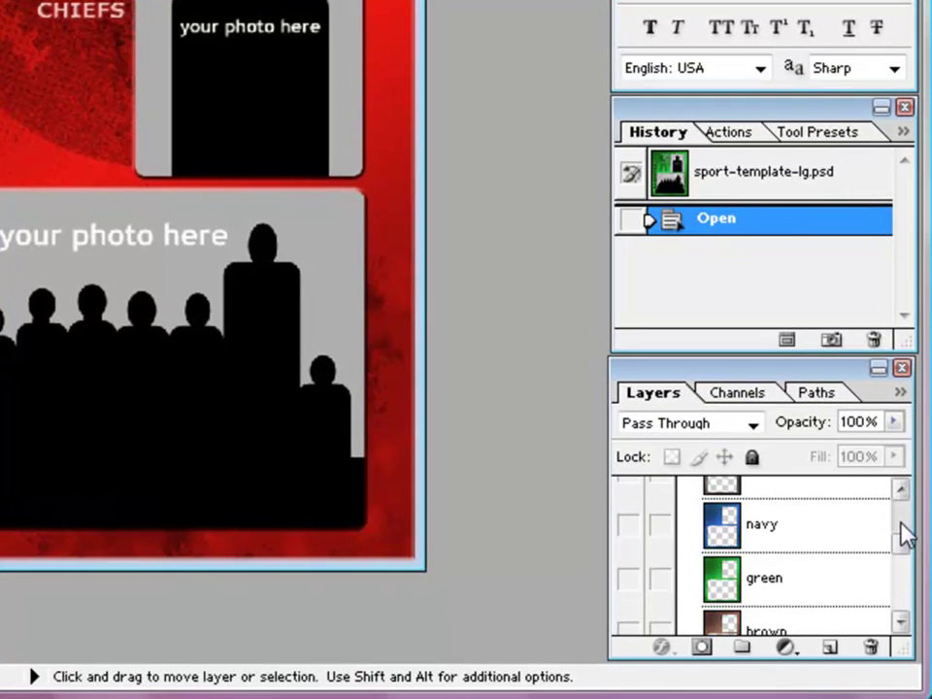
{"action": "scroll", "coordinate": [905, 534], "scroll_direction": "up", "scroll_amount": 5}
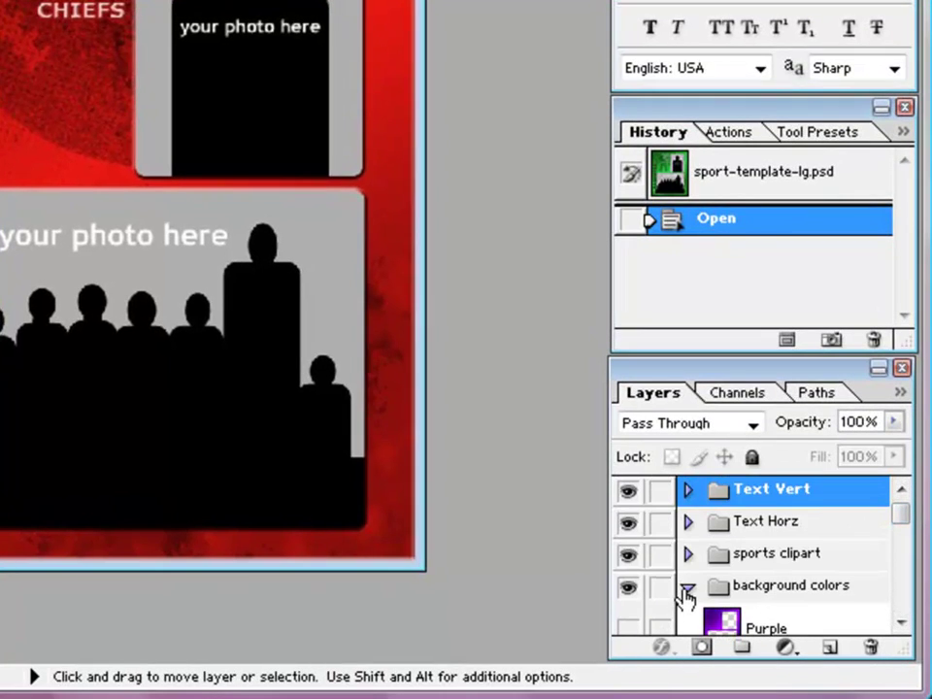
{"action": "left_click", "coordinate": [686, 590]}
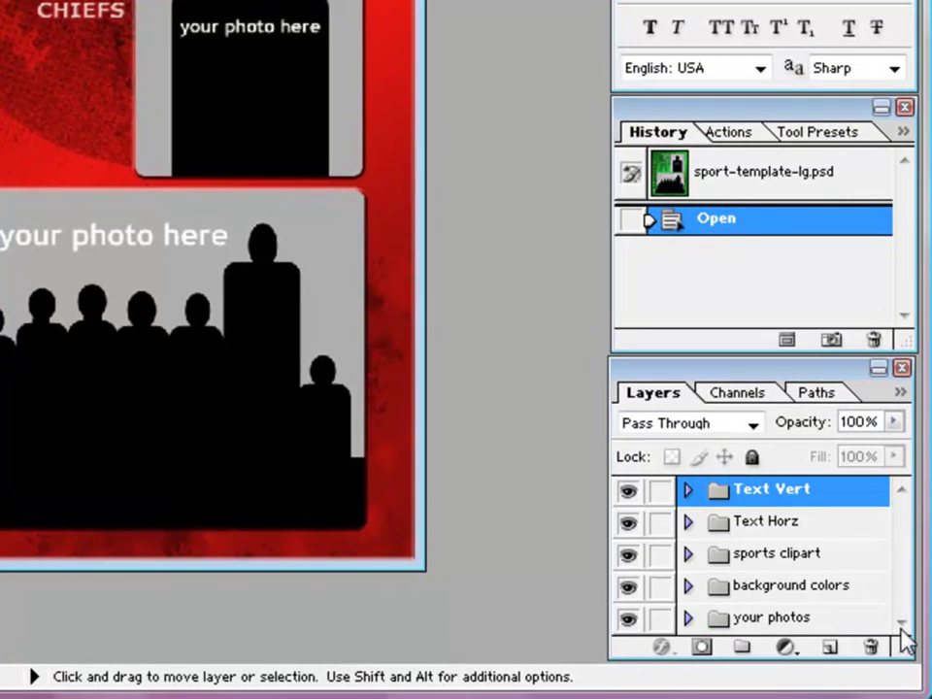
{"action": "left_click", "coordinate": [757, 621]}
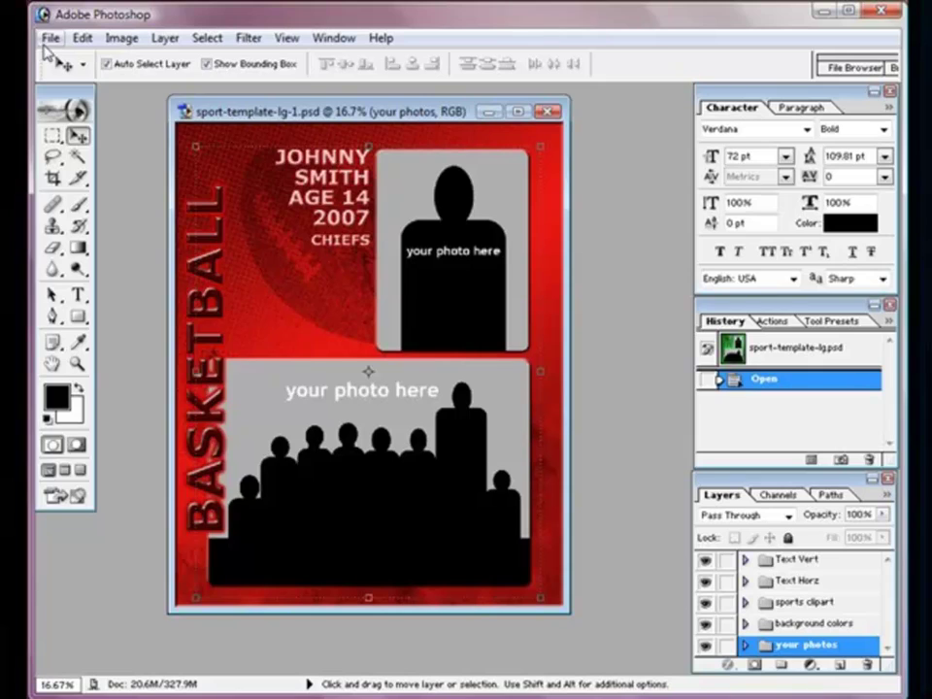
{"action": "left_click", "coordinate": [49, 38]}
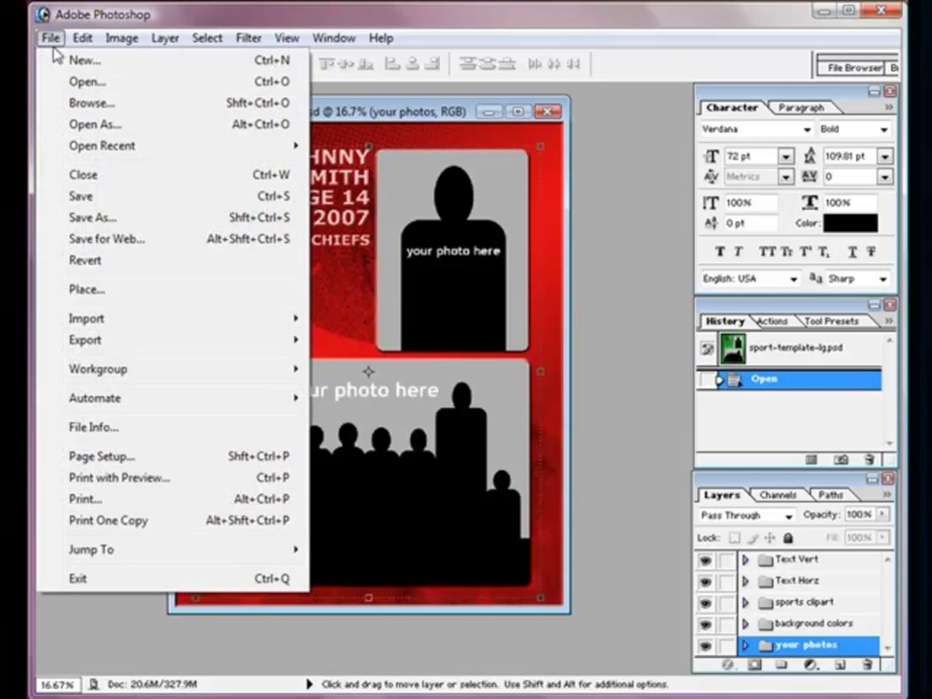
{"action": "left_click", "coordinate": [69, 83]}
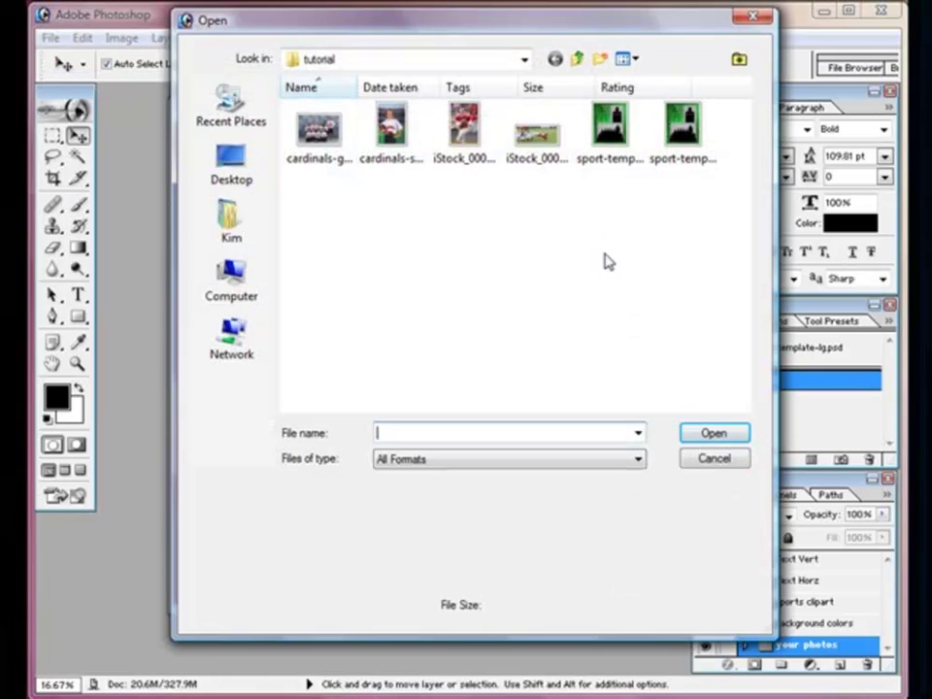
{"action": "left_click", "coordinate": [462, 155]}
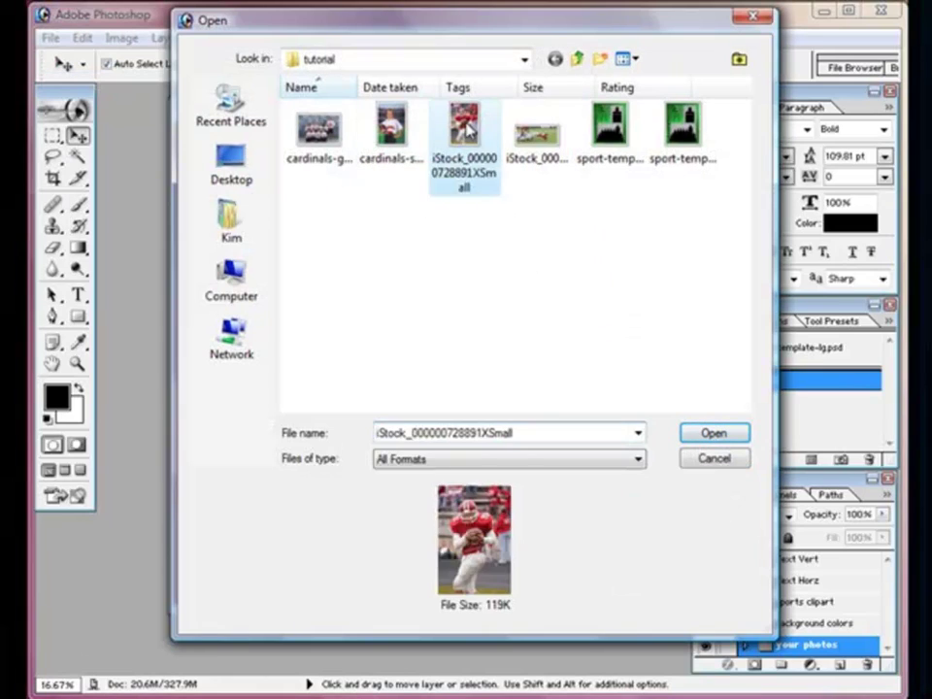
{"action": "left_click", "coordinate": [713, 435]}
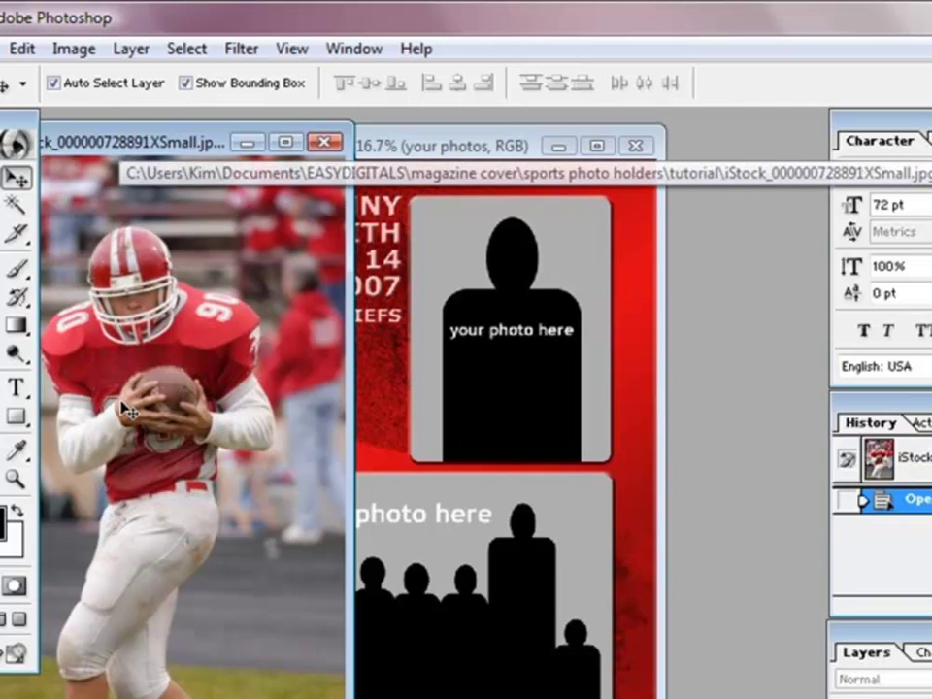
Step: Drag the football photo into the card and move Layer 1 into the your photos group
{"action": "left_click_drag", "start_coordinate": [95, 305], "coordinate": [490, 291]}
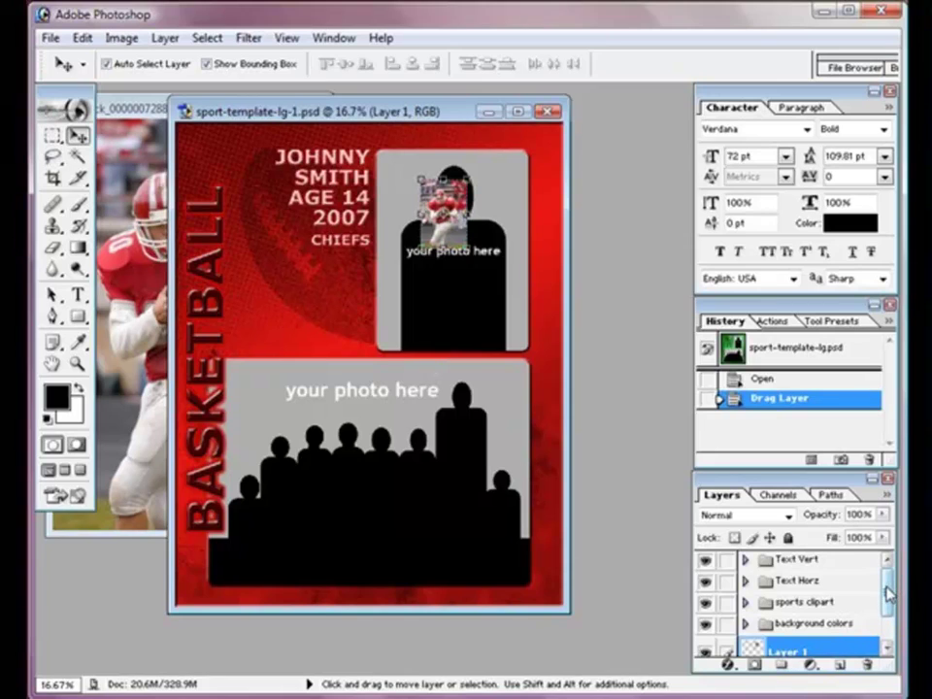
{"action": "left_click_drag", "start_coordinate": [886, 594], "coordinate": [885, 626]}
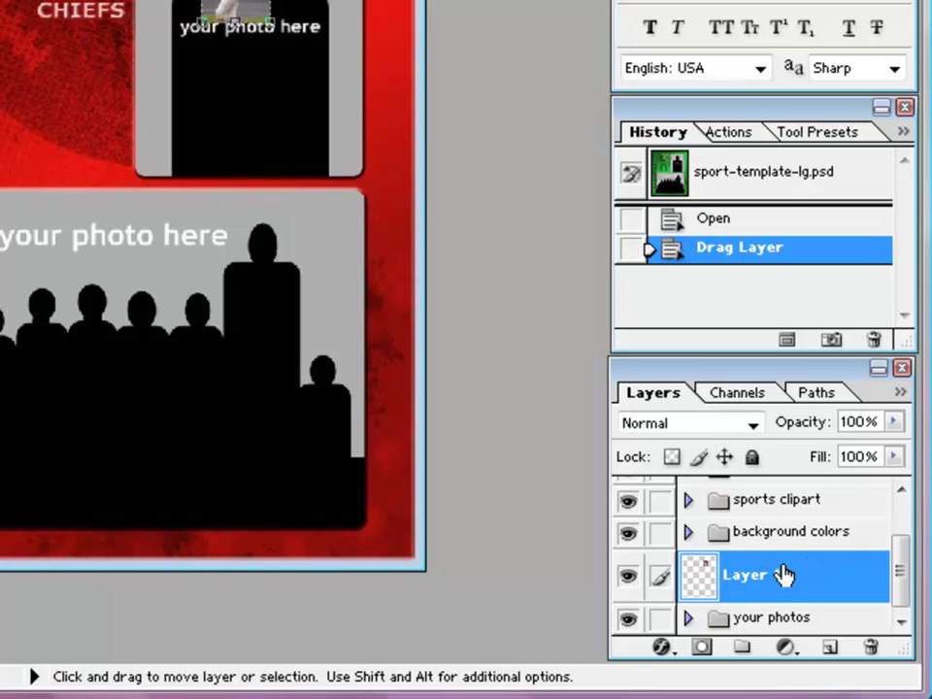
{"action": "left_click_drag", "start_coordinate": [794, 574], "coordinate": [762, 621]}
{"action": "left_click", "coordinate": [688, 618]}
{"action": "left_click_drag", "start_coordinate": [900, 519], "coordinate": [870, 586]}
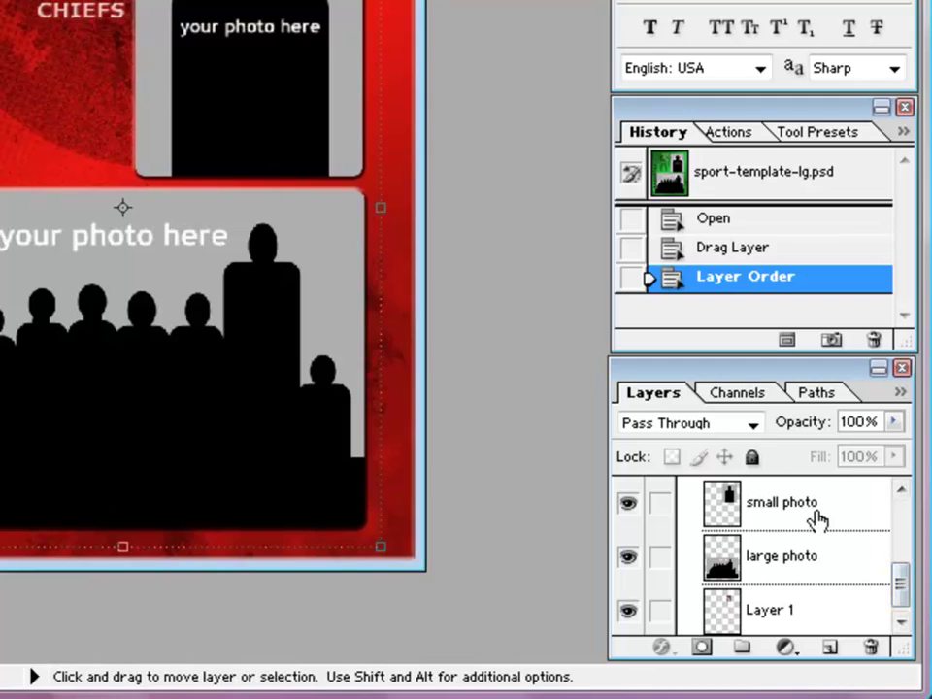
Step: Put Layer 1 above large photo and hide the small and large photo placeholders
{"action": "left_click", "coordinate": [812, 517]}
{"action": "left_click_drag", "start_coordinate": [822, 532], "coordinate": [826, 658]}
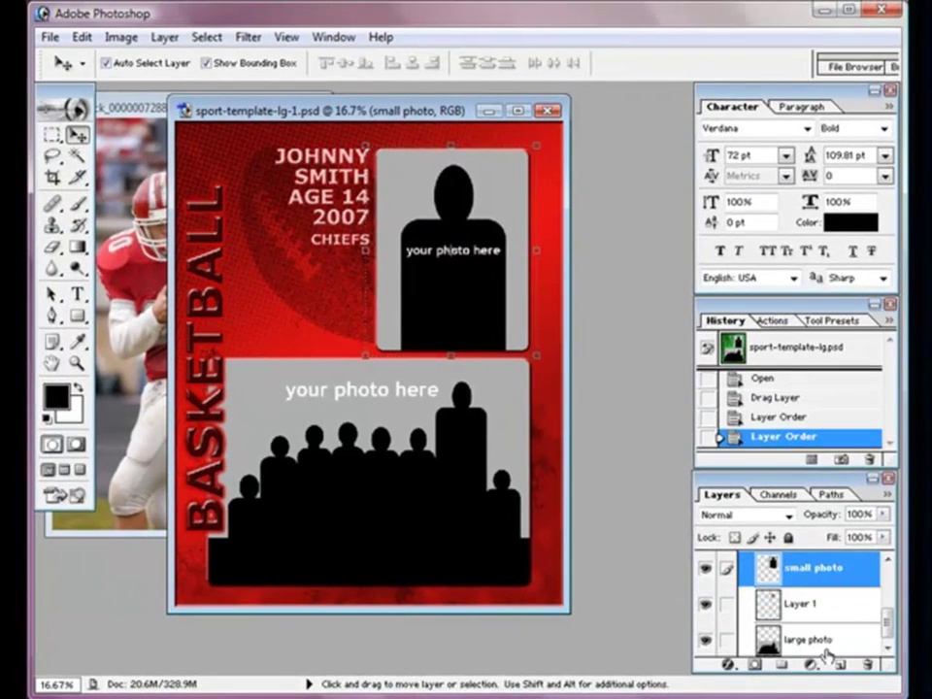
{"action": "left_click", "coordinate": [727, 568]}
{"action": "left_click", "coordinate": [726, 571]}
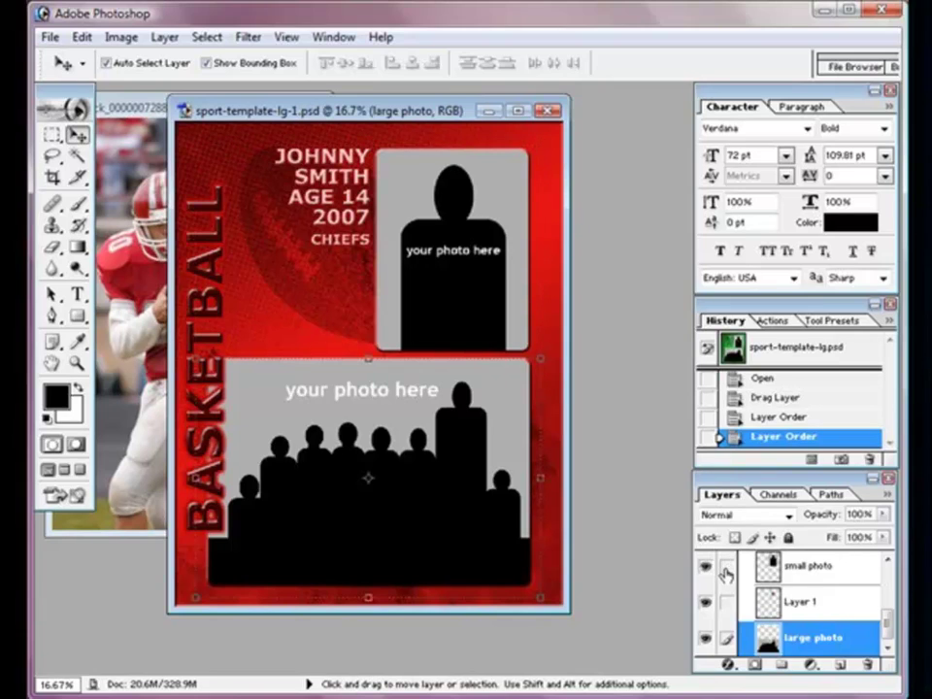
{"action": "left_click", "coordinate": [706, 570]}
{"action": "left_click", "coordinate": [705, 638]}
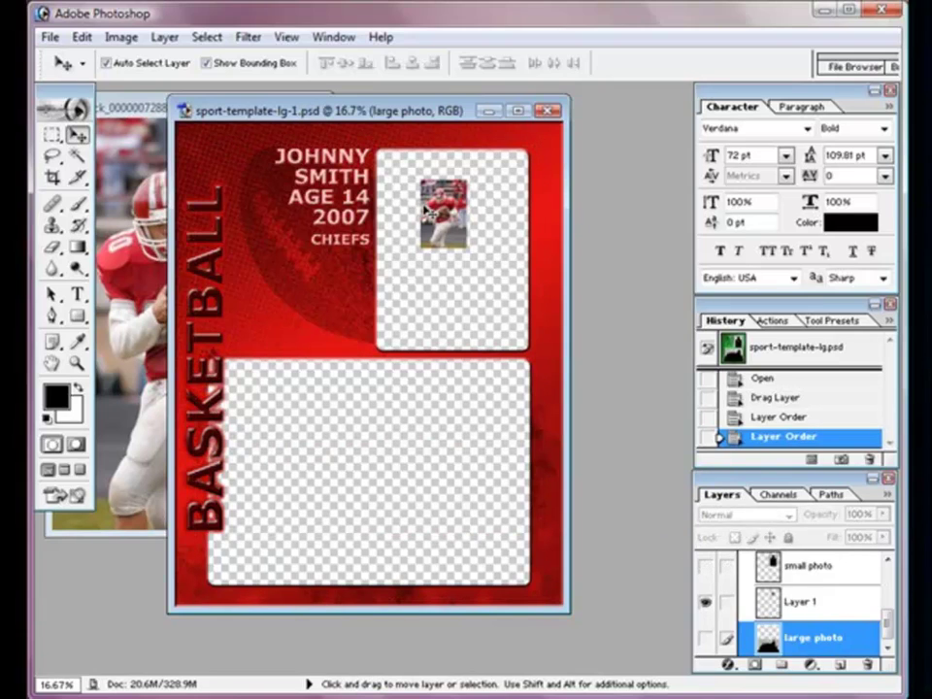
{"action": "left_click", "coordinate": [800, 602]}
Step: Scale the player photo proportionally to about 349% and nudge it into the small top frame
{"action": "left_click_drag", "start_coordinate": [443, 212], "coordinate": [400, 179]}
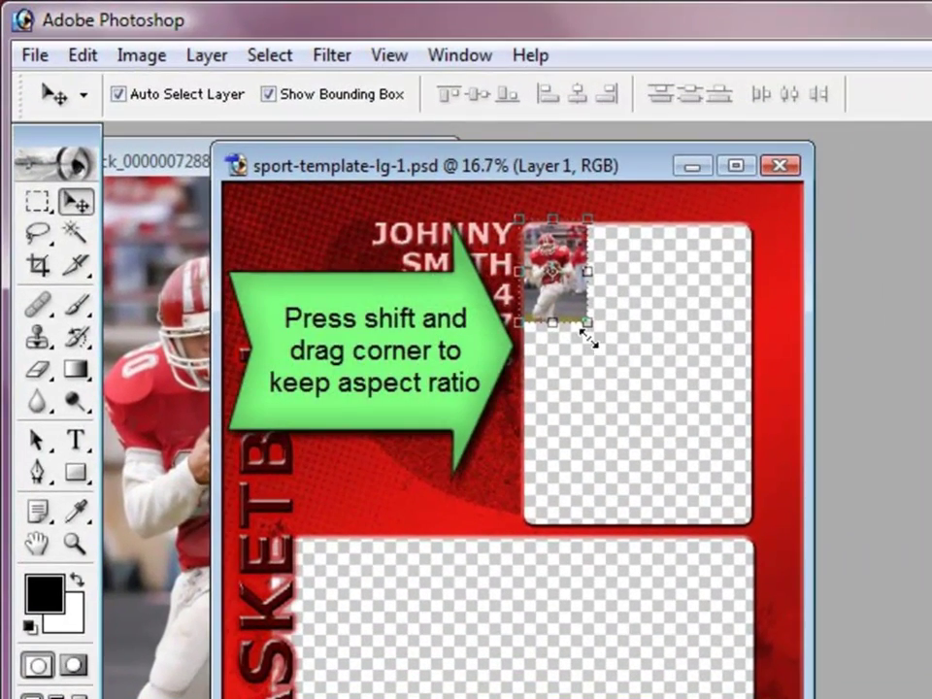
{"action": "left_click_drag", "start_coordinate": [601, 328], "coordinate": [766, 582]}
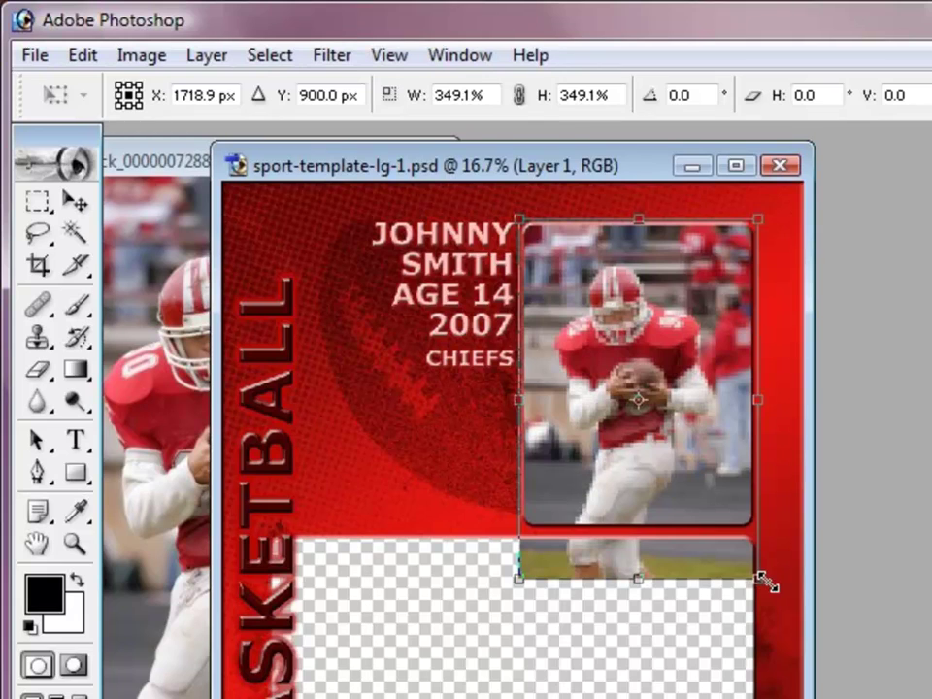
{"action": "key", "text": "Up"}
{"action": "key", "text": "Up"}
{"action": "key", "text": "Up"}
{"action": "key", "text": "Up"}
{"action": "key", "text": "Up"}
{"action": "key", "text": "Up"}
{"action": "key", "text": "Up"}
{"action": "key", "text": "Up"}
{"action": "key", "text": "Up"}
{"action": "key", "text": "Up"}
{"action": "key", "text": "Up"}
{"action": "key", "text": "Up"}
{"action": "key", "text": "Up"}
{"action": "key", "text": "Up"}
{"action": "key", "text": "Up"}
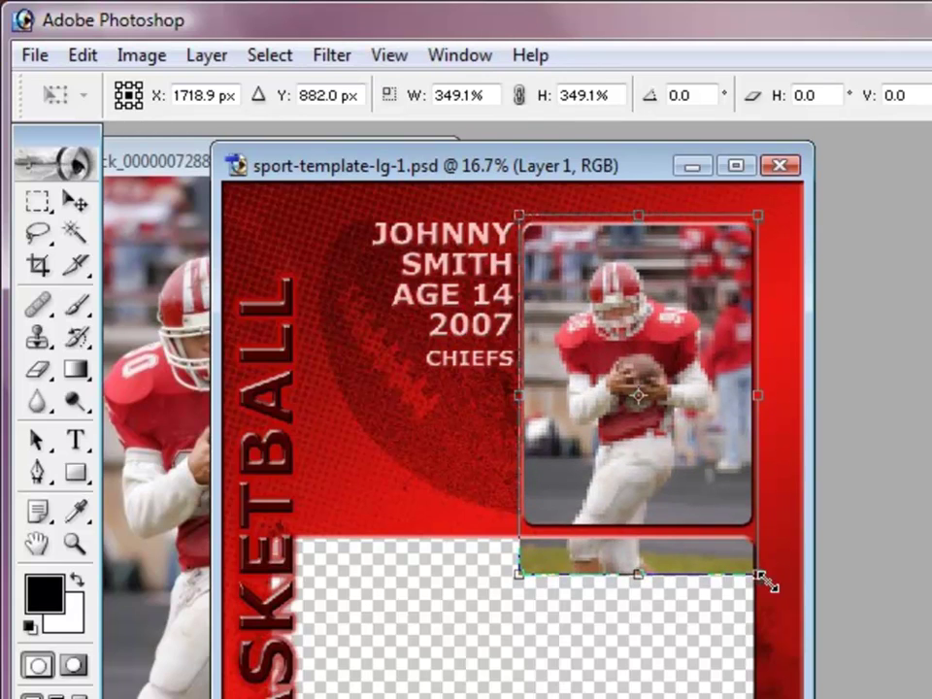
{"action": "key", "text": "Right"}
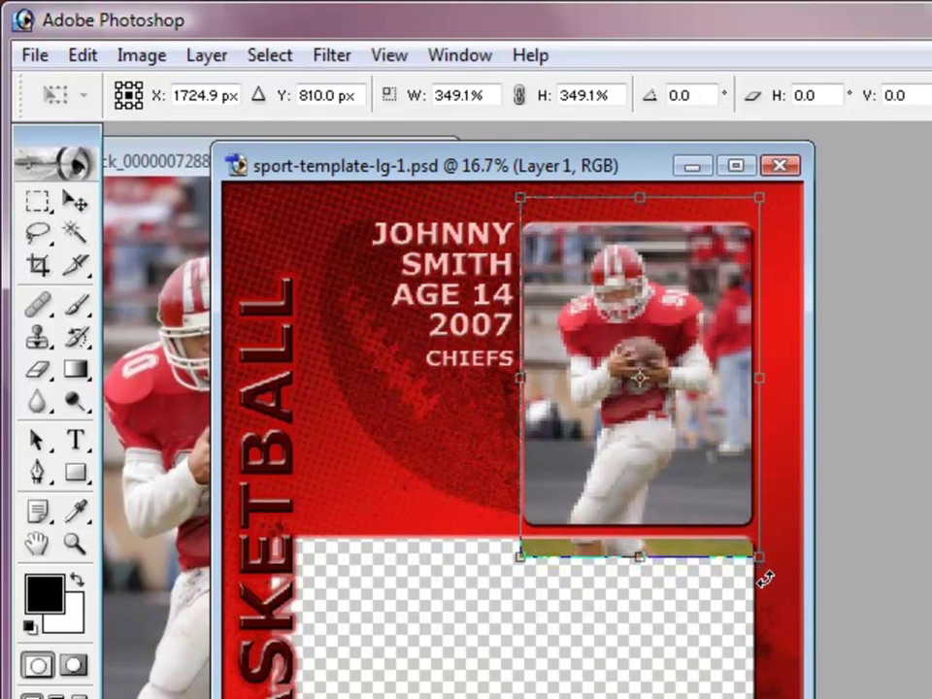
{"action": "key", "text": "Return"}
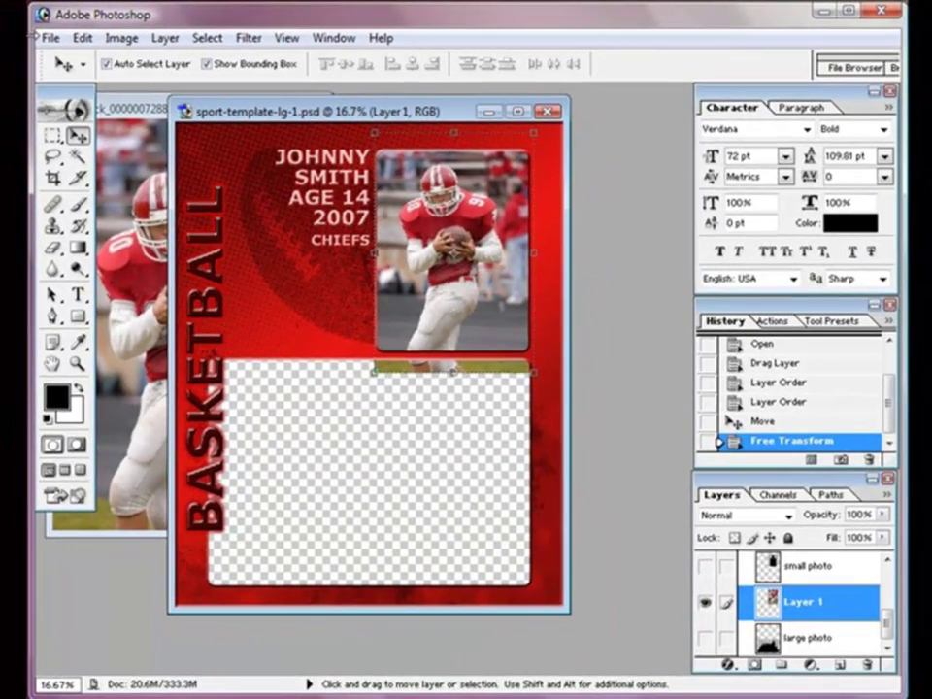
{"action": "left_click", "coordinate": [43, 38]}
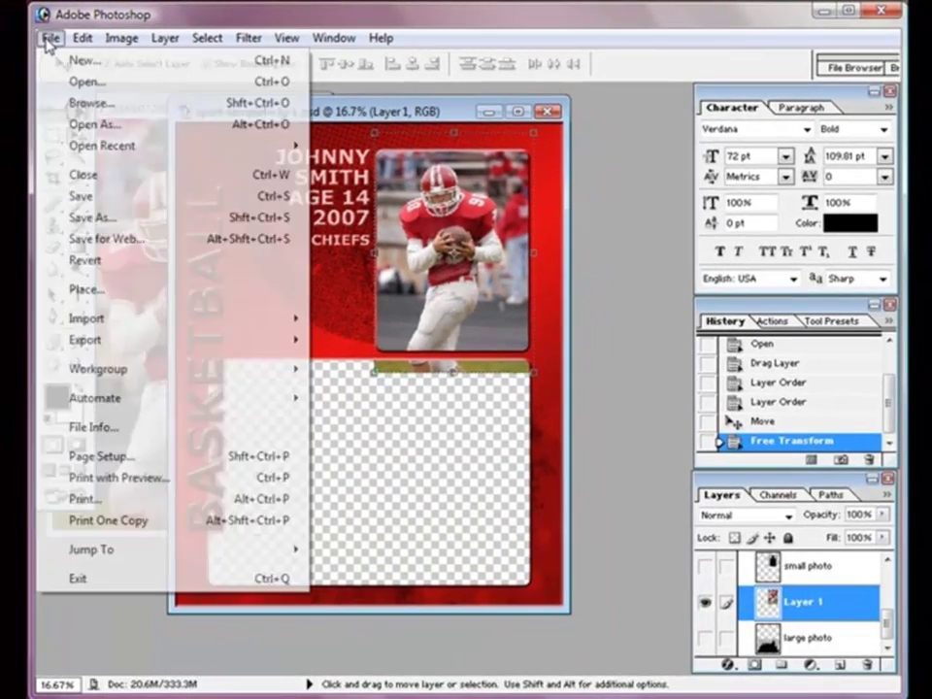
{"action": "left_click", "coordinate": [78, 83]}
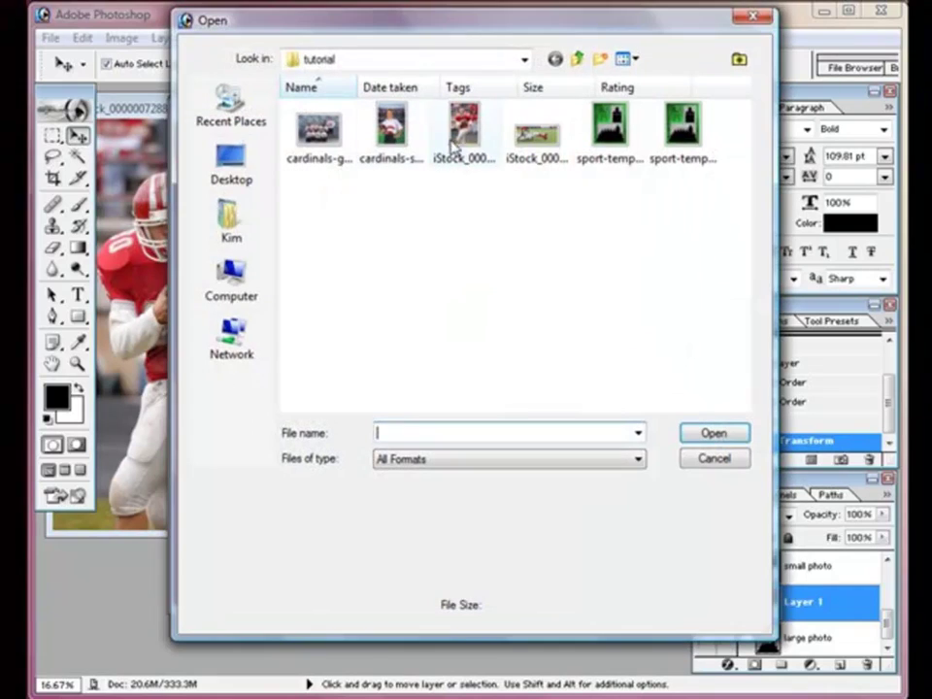
{"action": "left_click", "coordinate": [537, 135]}
{"action": "left_click", "coordinate": [713, 433]}
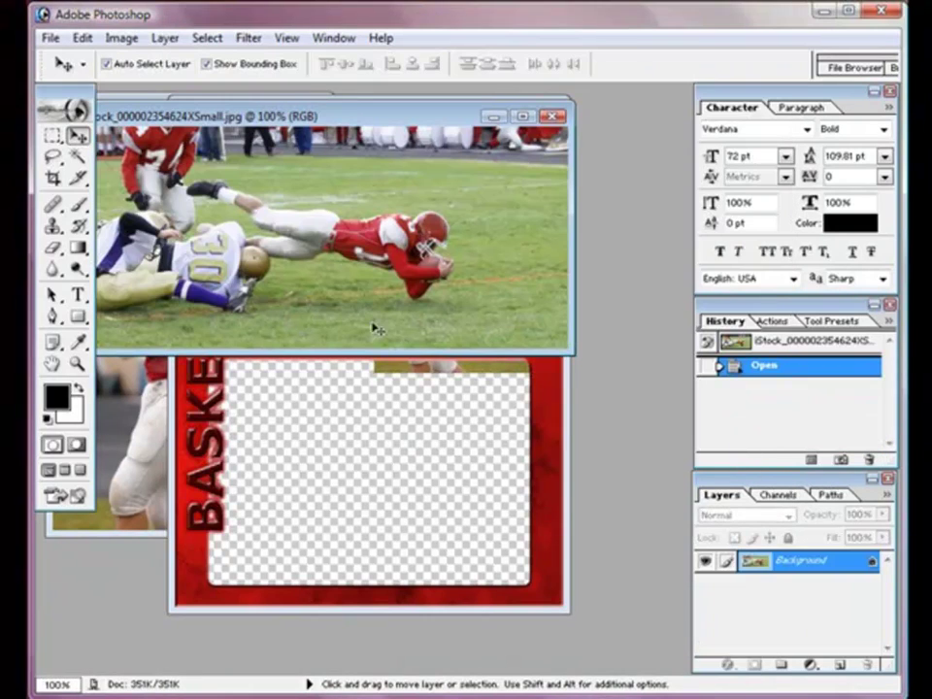
{"action": "left_click_drag", "start_coordinate": [289, 181], "coordinate": [249, 375]}
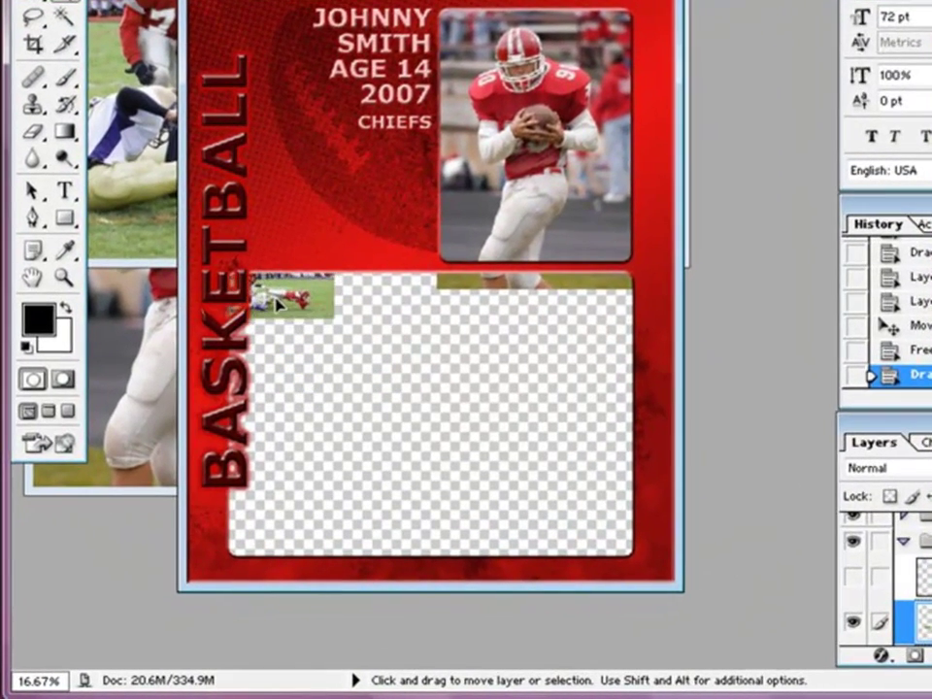
Step: Scale the diving-player photo to cover the large bottom frame and shift it left
{"action": "key", "text": "ctrl+t"}
{"action": "left_click_drag", "start_coordinate": [335, 318], "coordinate": [661, 621]}
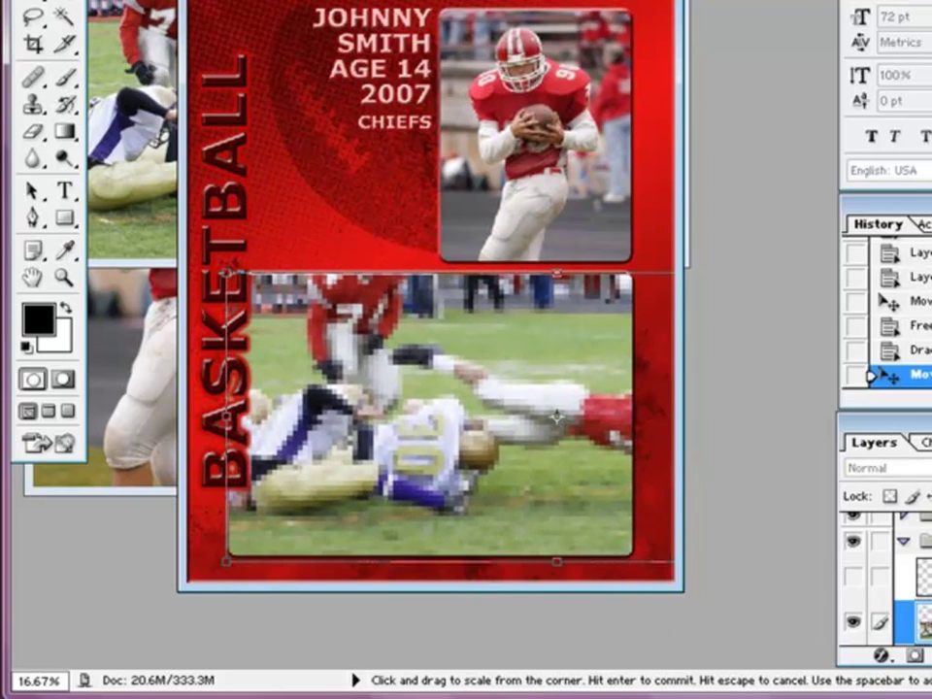
{"action": "left_click_drag", "start_coordinate": [555, 417], "coordinate": [433, 416]}
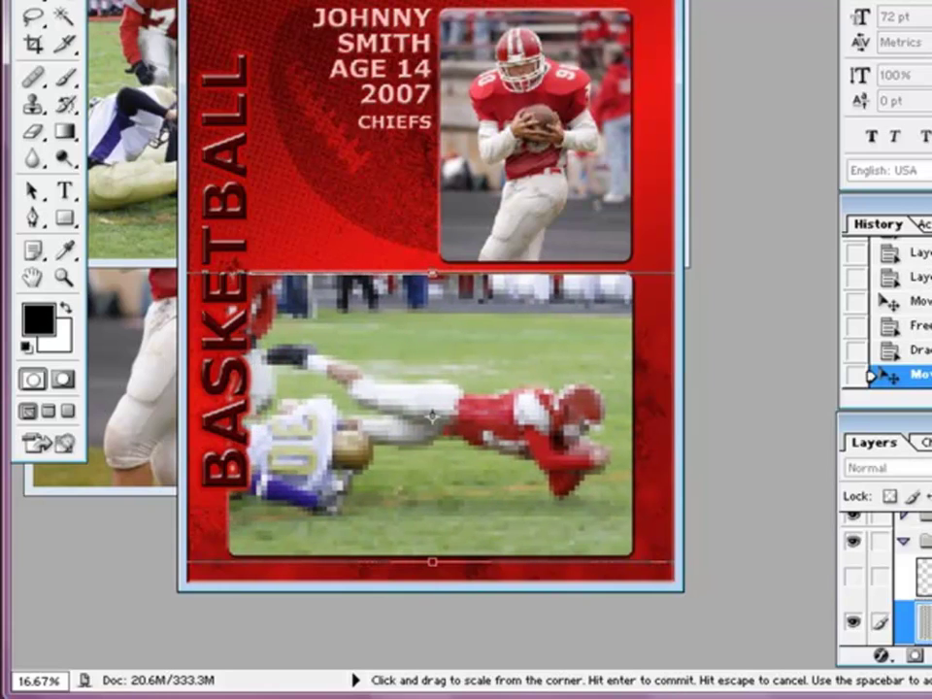
{"action": "key", "text": "Return"}
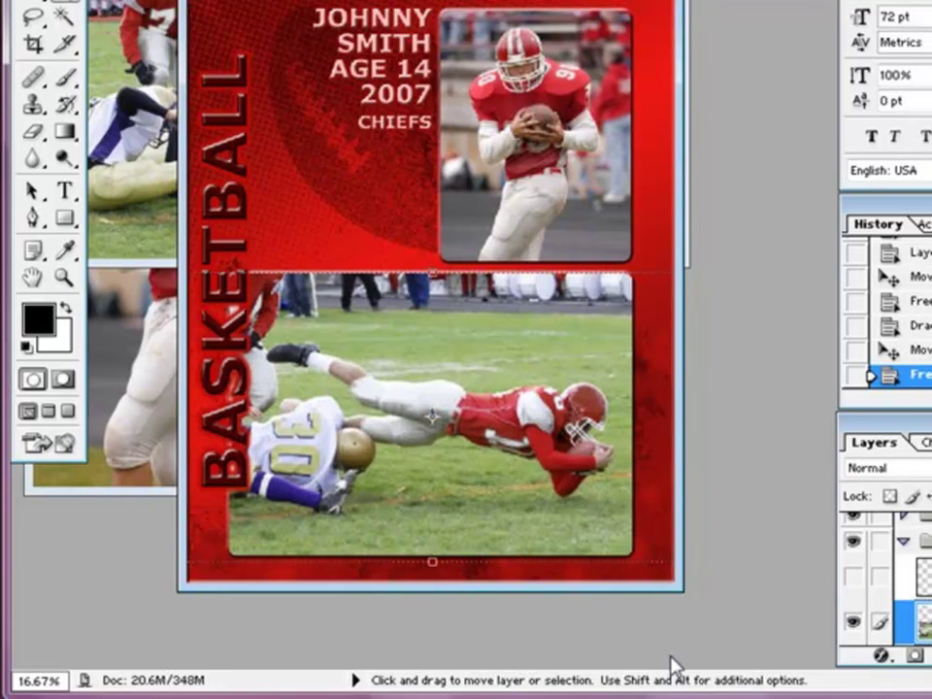
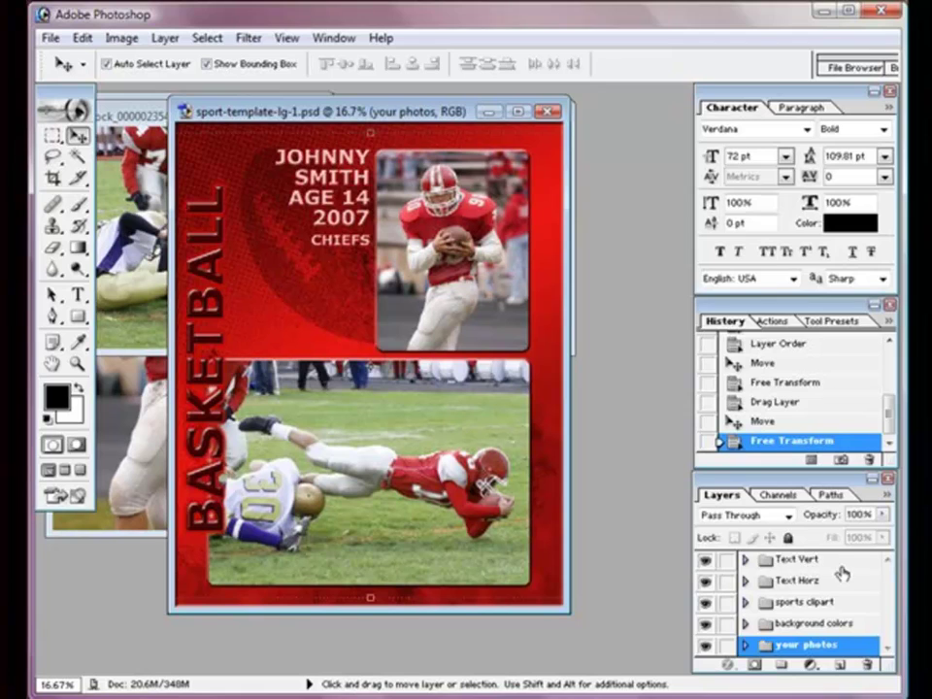
Step: Retype the vertical BASKETBALL title as FOOTBALL TEAM
{"action": "left_click", "coordinate": [836, 565]}
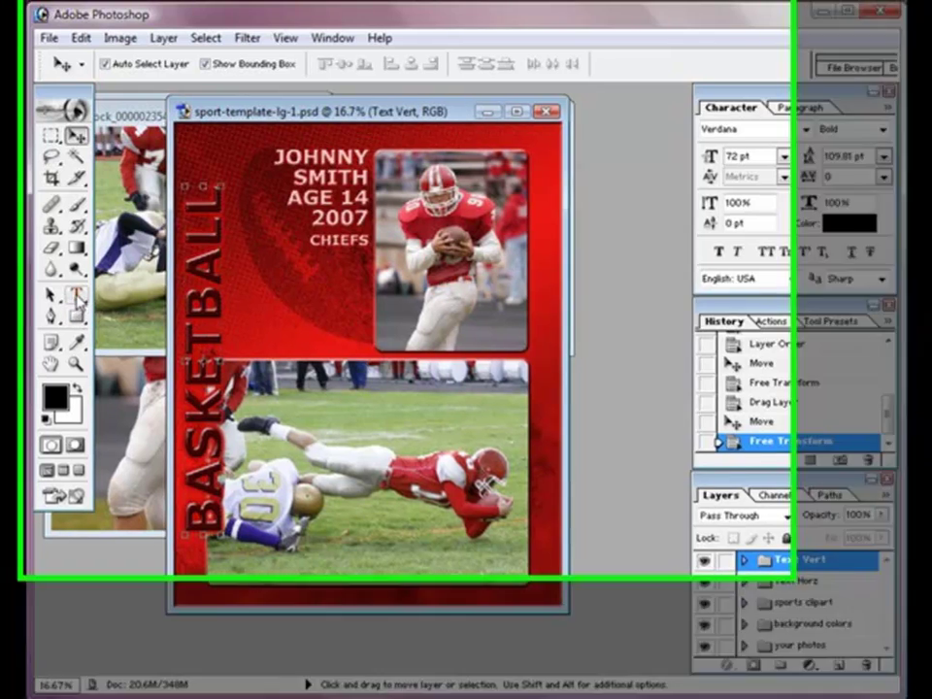
{"action": "left_click", "coordinate": [78, 294]}
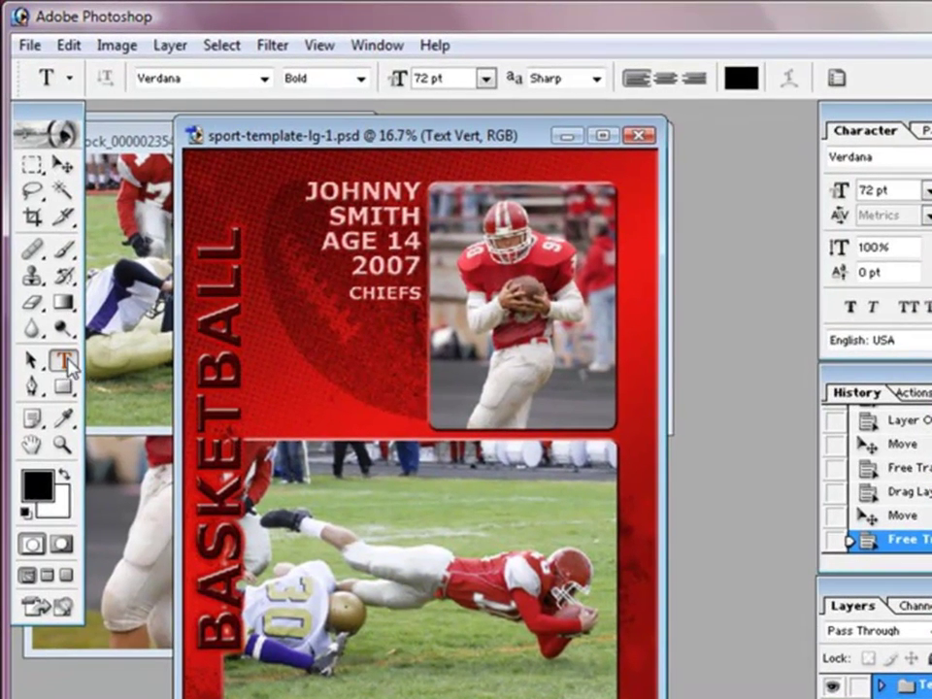
{"action": "left_click", "coordinate": [215, 355]}
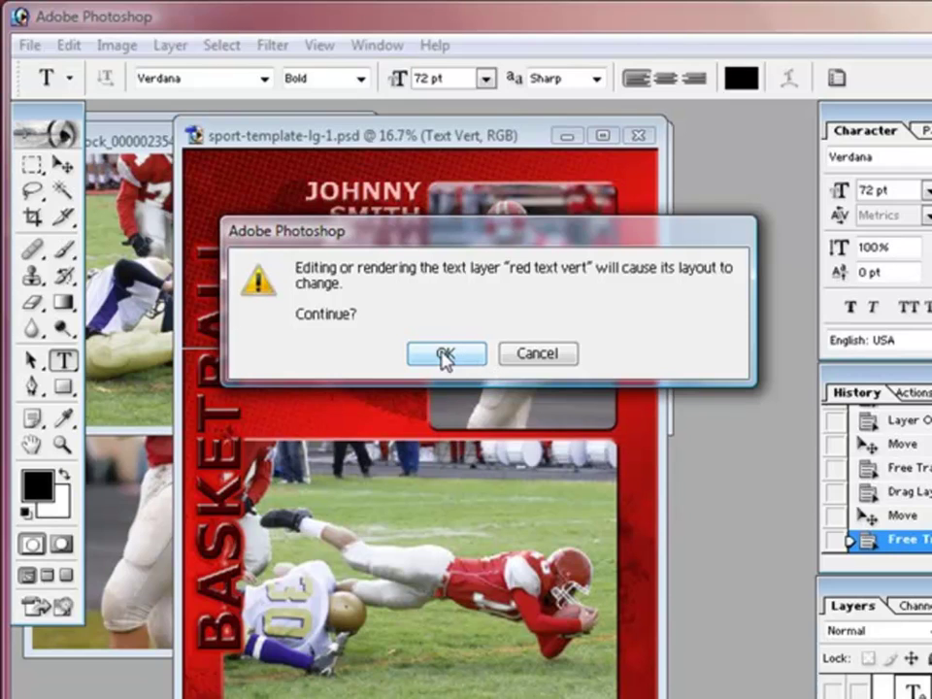
{"action": "left_click", "coordinate": [443, 355]}
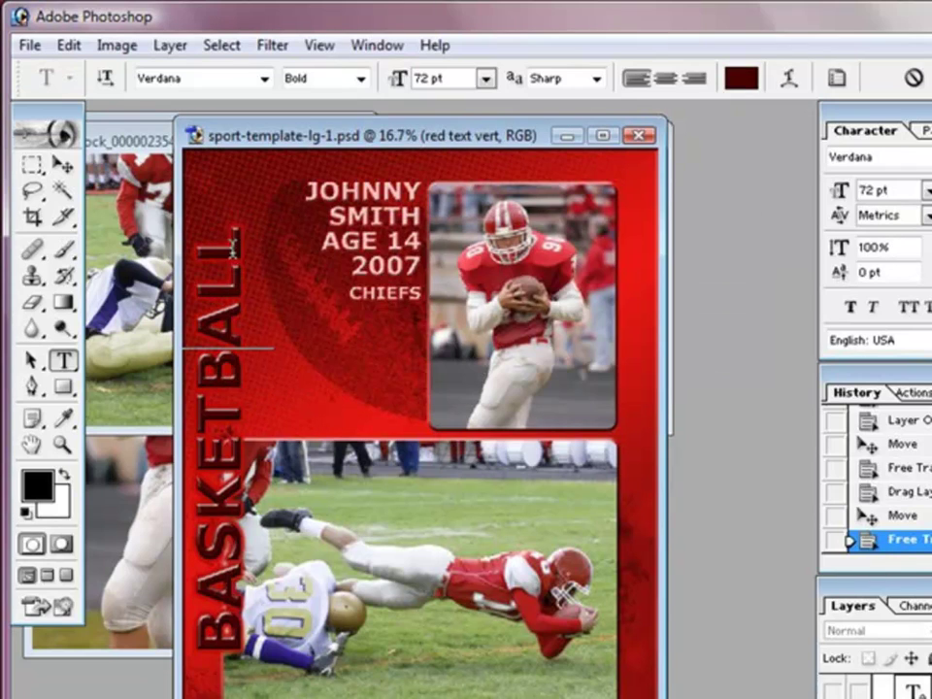
{"action": "left_click_drag", "start_coordinate": [228, 393], "coordinate": [221, 643]}
{"action": "type", "text": "FO"}
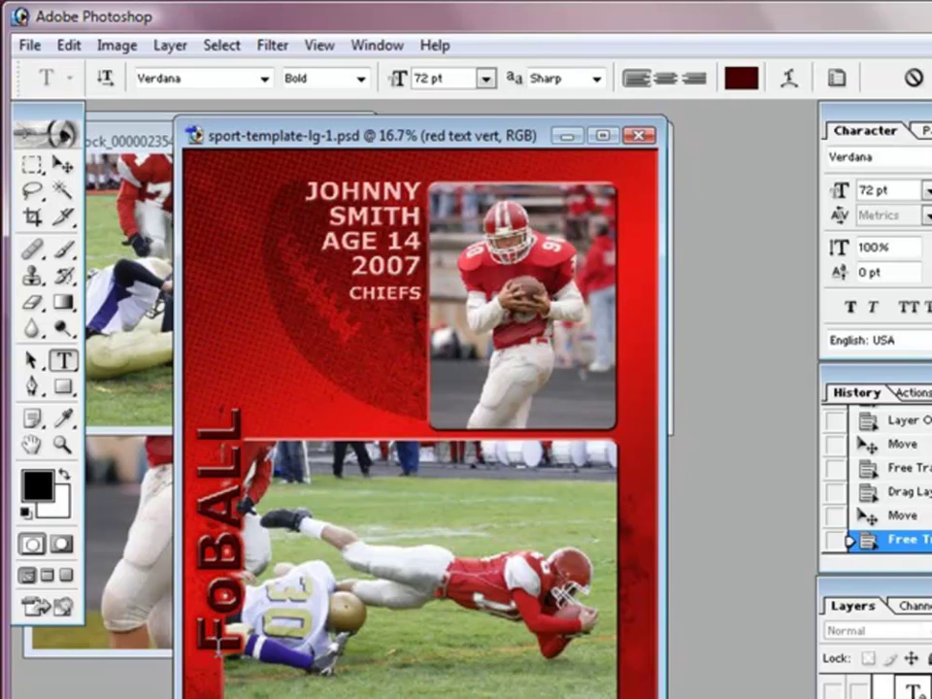
{"action": "key", "text": "BackSpace"}
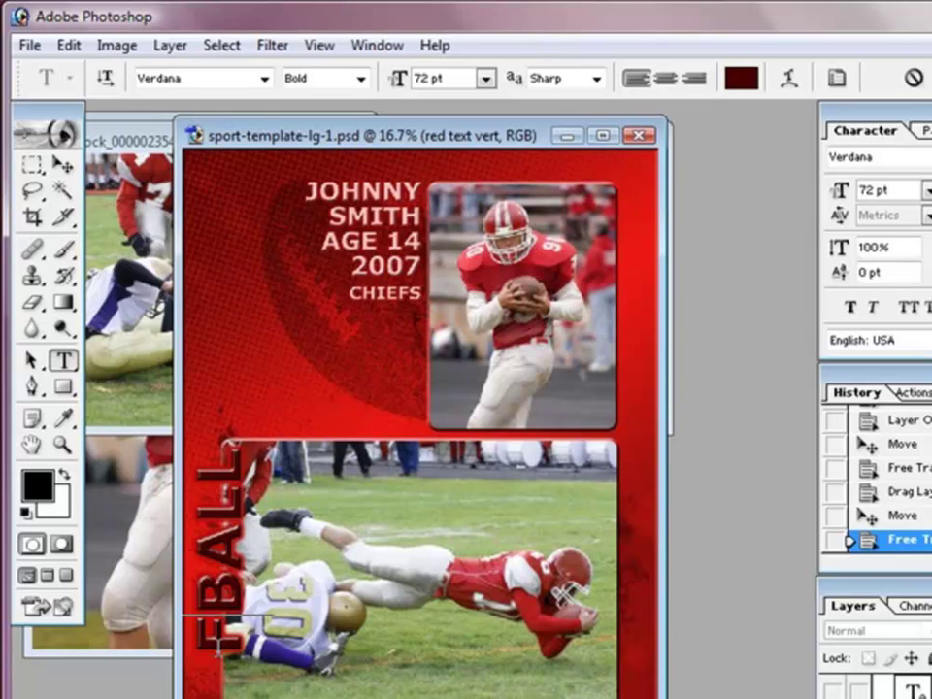
{"action": "type", "text": "OOT"}
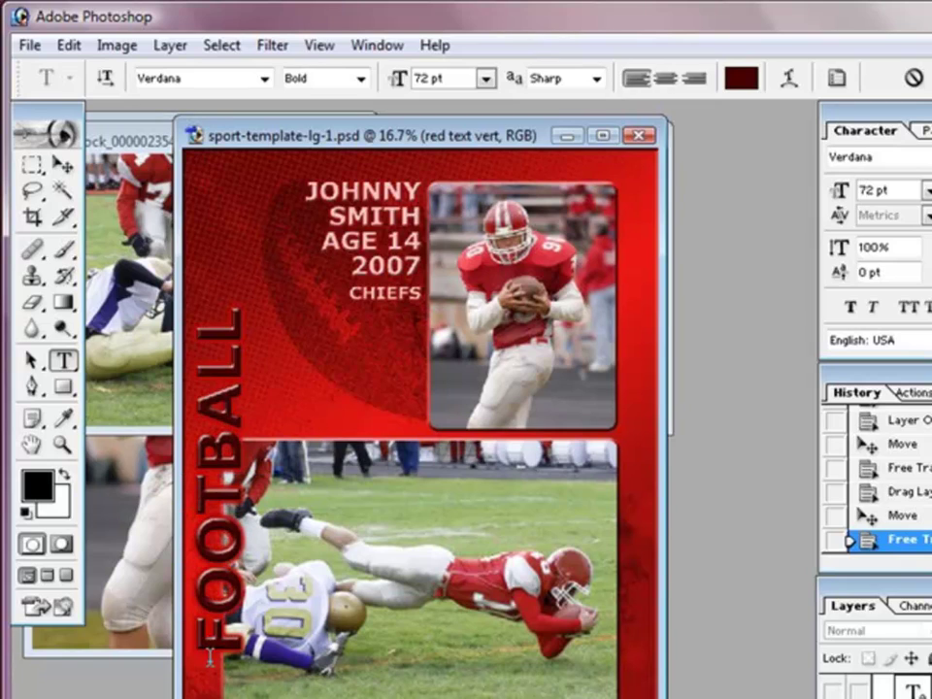
{"action": "left_click", "coordinate": [234, 292]}
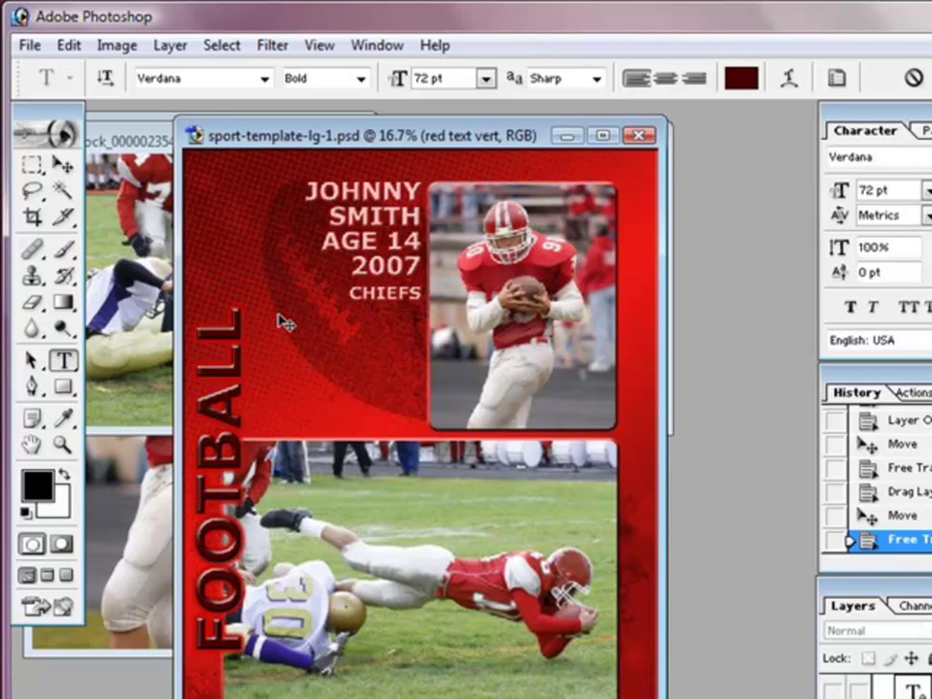
{"action": "type", "text": "team"}
{"action": "key", "text": "BackSpace"}
{"action": "key", "text": "BackSpace"}
{"action": "key", "text": "BackSpace"}
{"action": "key", "text": "BackSpace"}
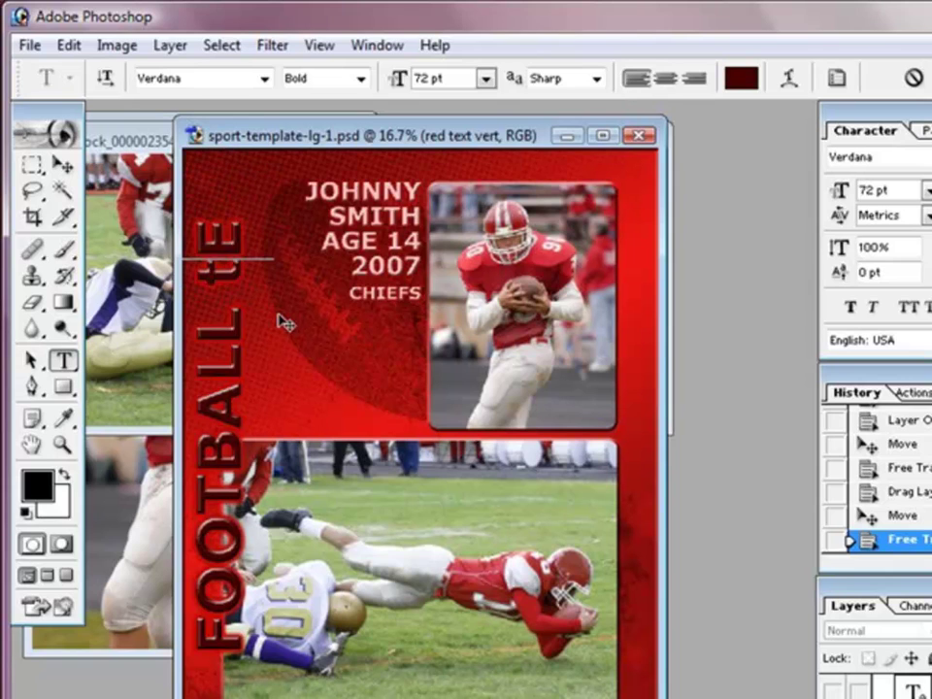
{"action": "type", "text": "tea"}
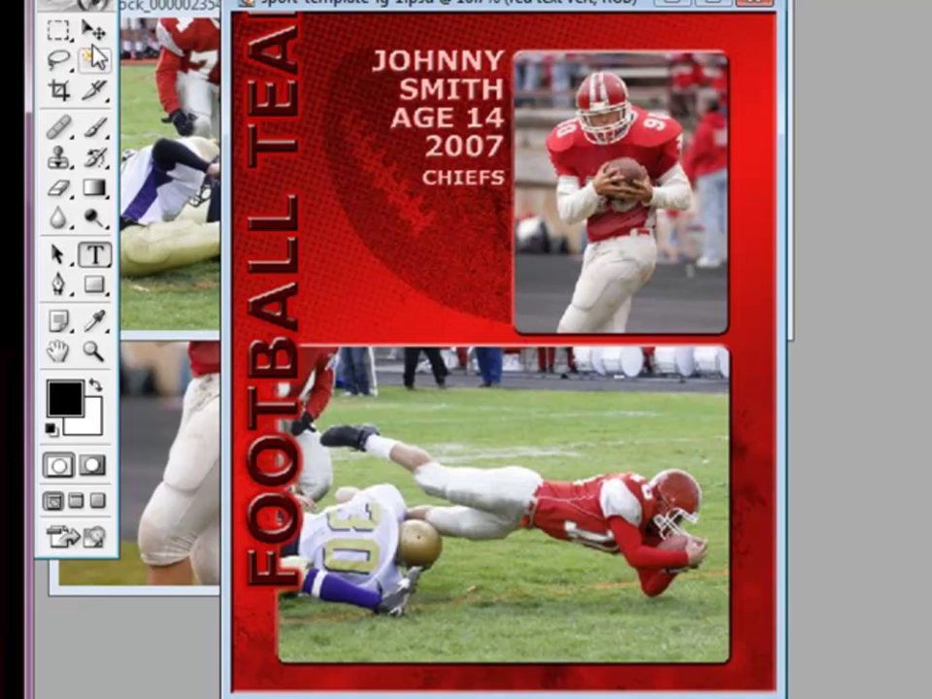
Step: Nudge the vertical title down so the full FOOTBALL TEAM phrase shows
{"action": "left_click", "coordinate": [94, 32]}
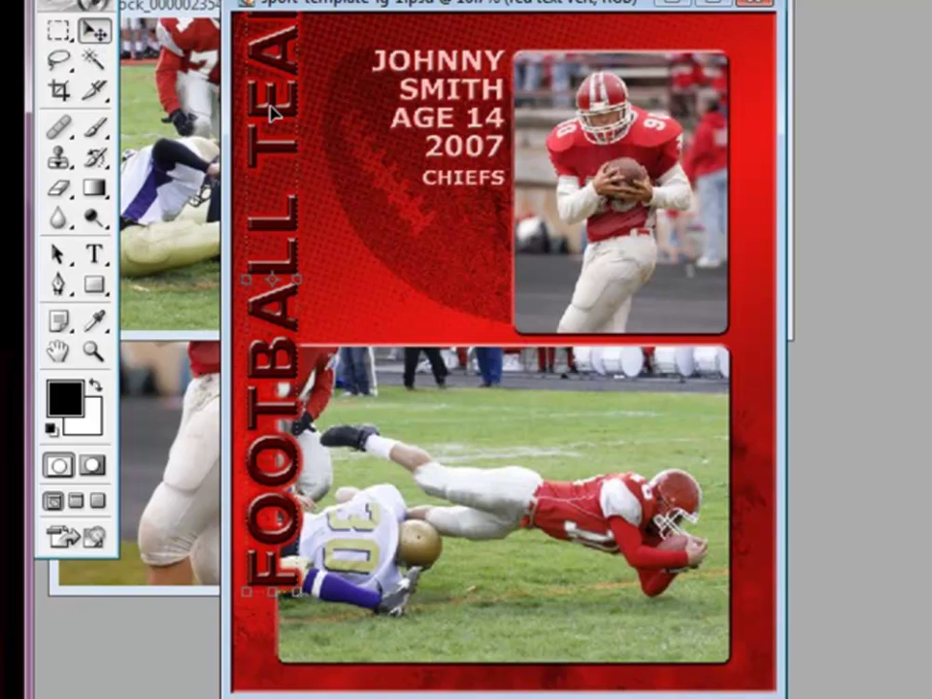
{"action": "key", "text": "Down"}
{"action": "key", "text": "Down"}
{"action": "key", "text": "Down"}
{"action": "key", "text": "Down"}
{"action": "key", "text": "Down"}
{"action": "key", "text": "Down"}
{"action": "key", "text": "Down"}
{"action": "key", "text": "Down"}
{"action": "key", "text": "Down"}
{"action": "key", "text": "Down"}
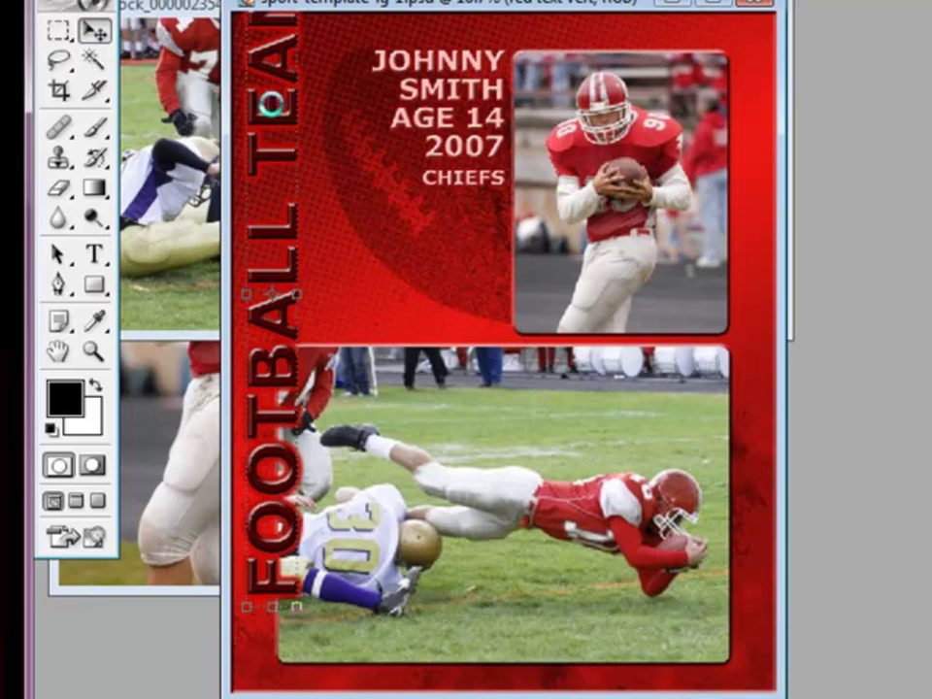
{"action": "key", "text": "Down"}
{"action": "key", "text": "Down"}
{"action": "key", "text": "Down"}
{"action": "key", "text": "Down"}
{"action": "key", "text": "Down"}
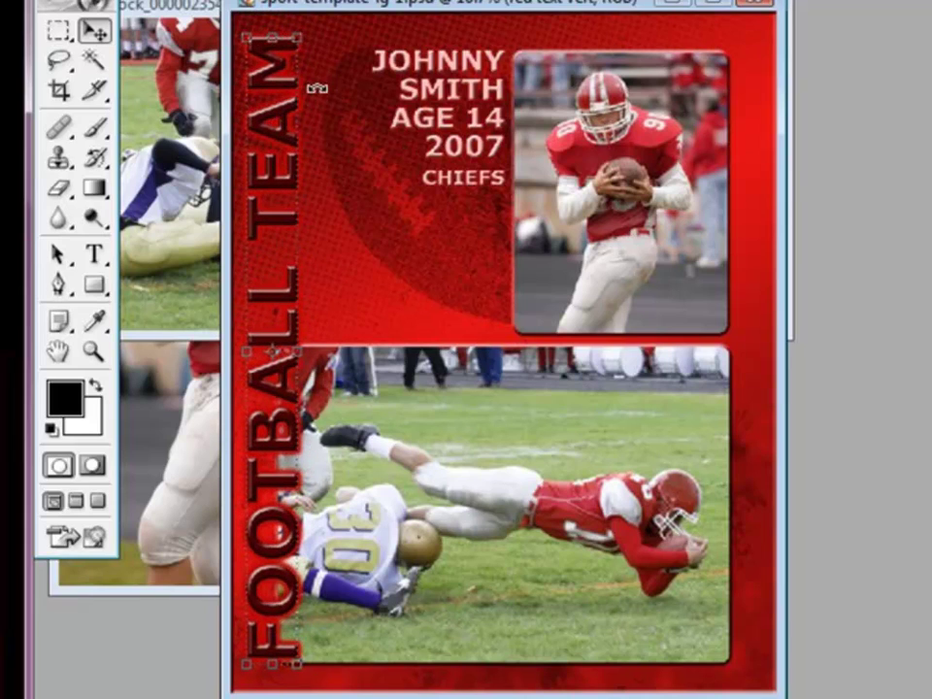
{"action": "key", "text": "Up"}
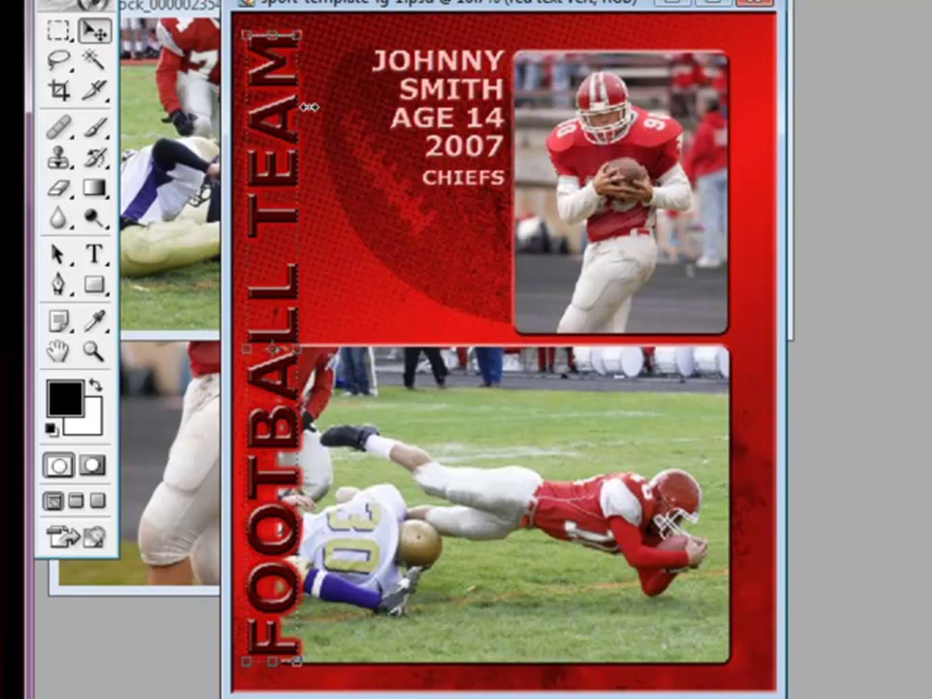
{"action": "left_click", "coordinate": [93, 253]}
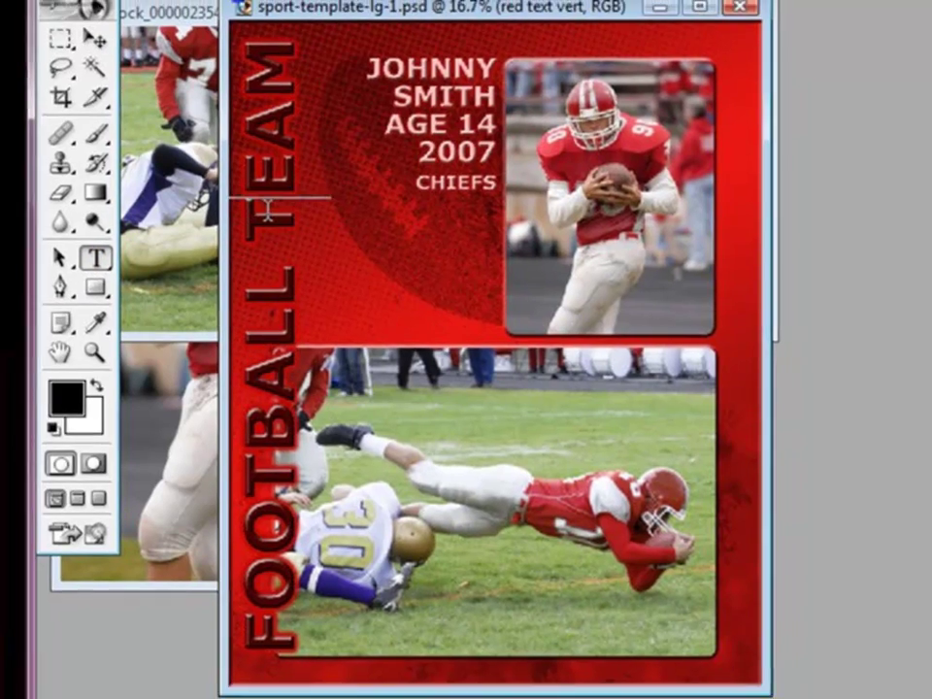
Step: Try the title at 48 pt in the Papyrus font
{"action": "triple_click", "coordinate": [248, 209]}
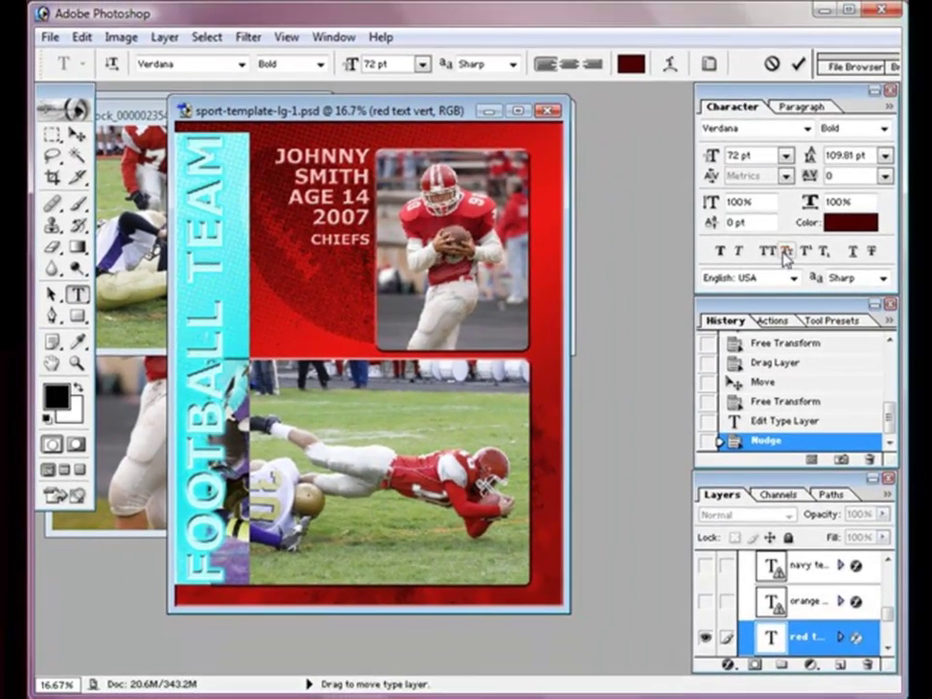
{"action": "left_click", "coordinate": [784, 156]}
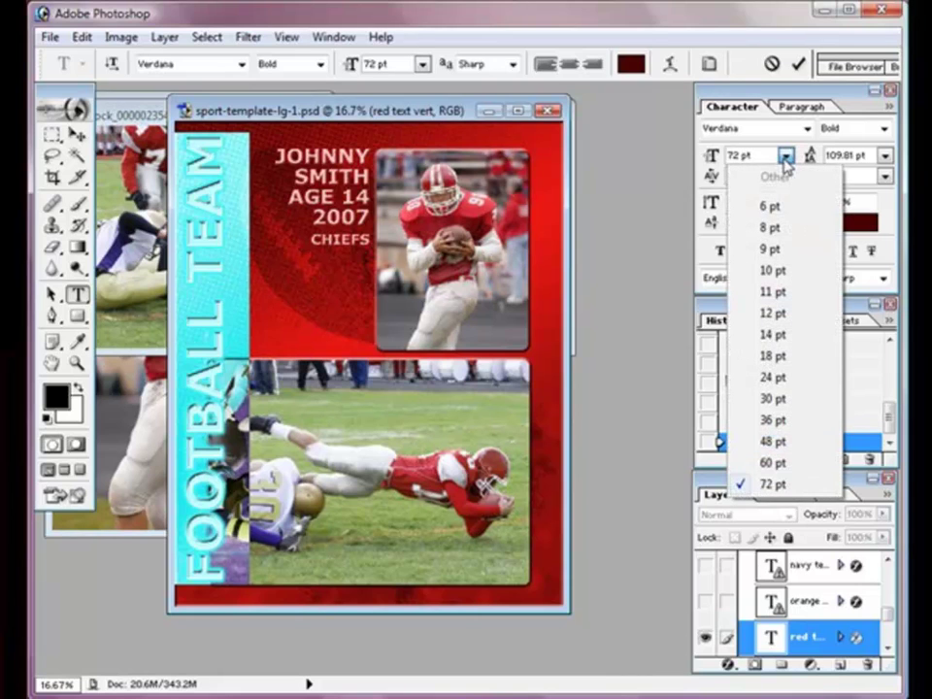
{"action": "left_click", "coordinate": [767, 442]}
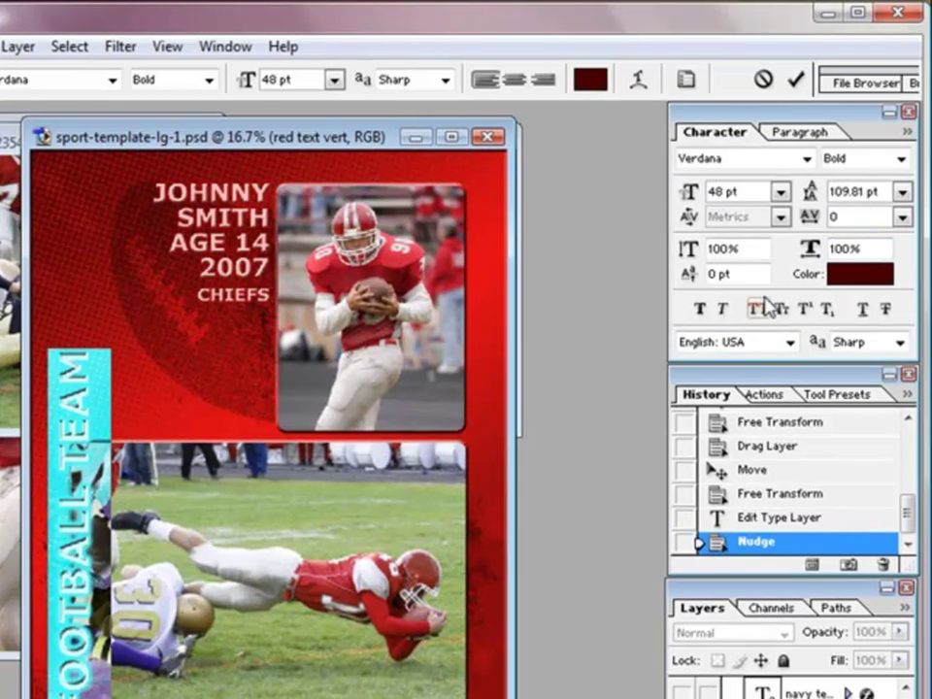
{"action": "left_click", "coordinate": [765, 170]}
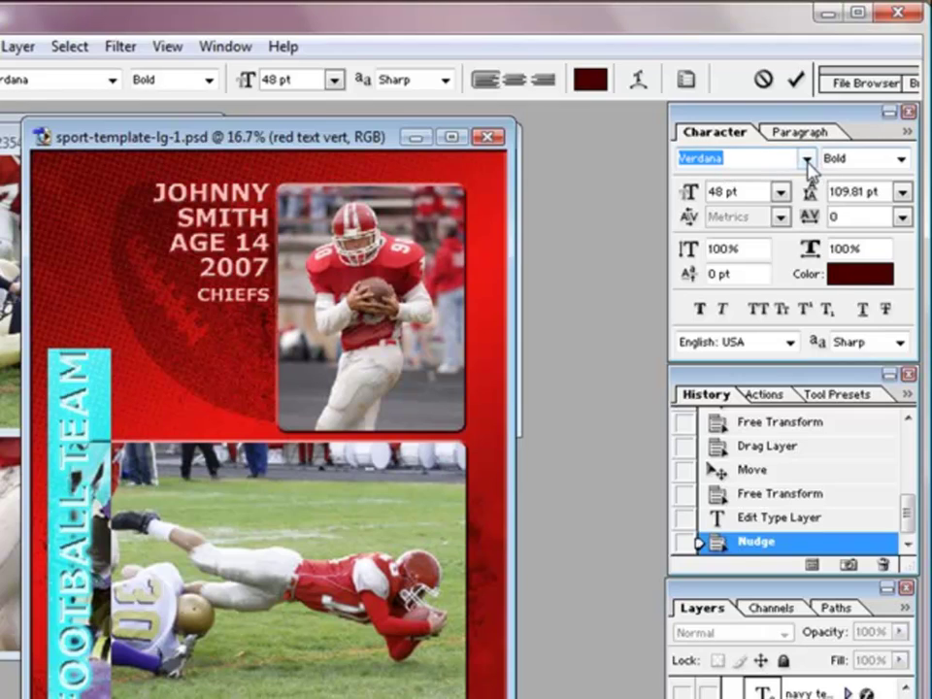
{"action": "left_click", "coordinate": [806, 159]}
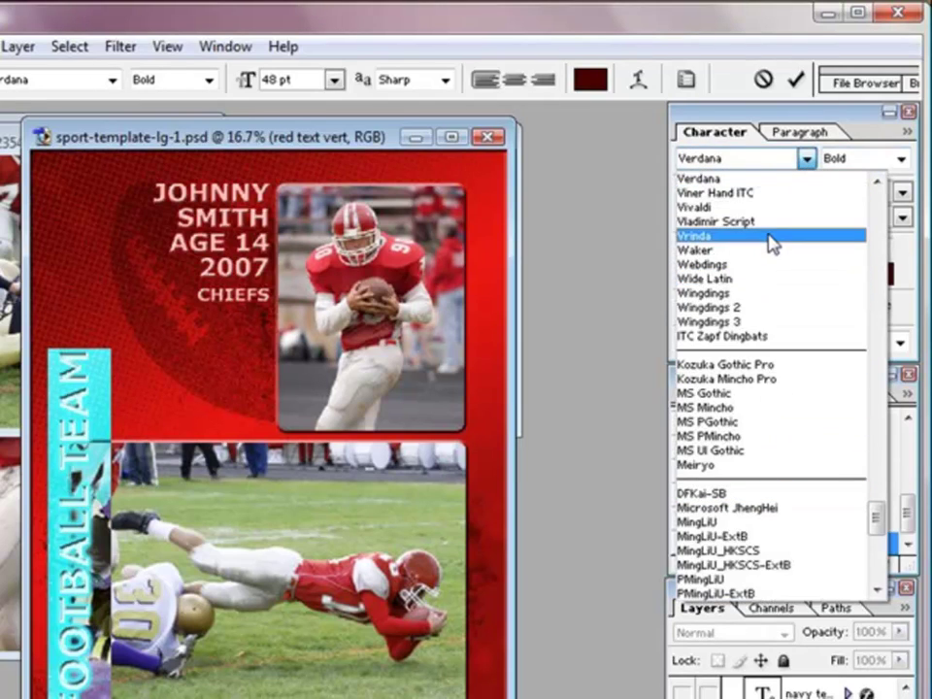
{"action": "scroll", "coordinate": [873, 243], "scroll_direction": "up", "scroll_amount": 10}
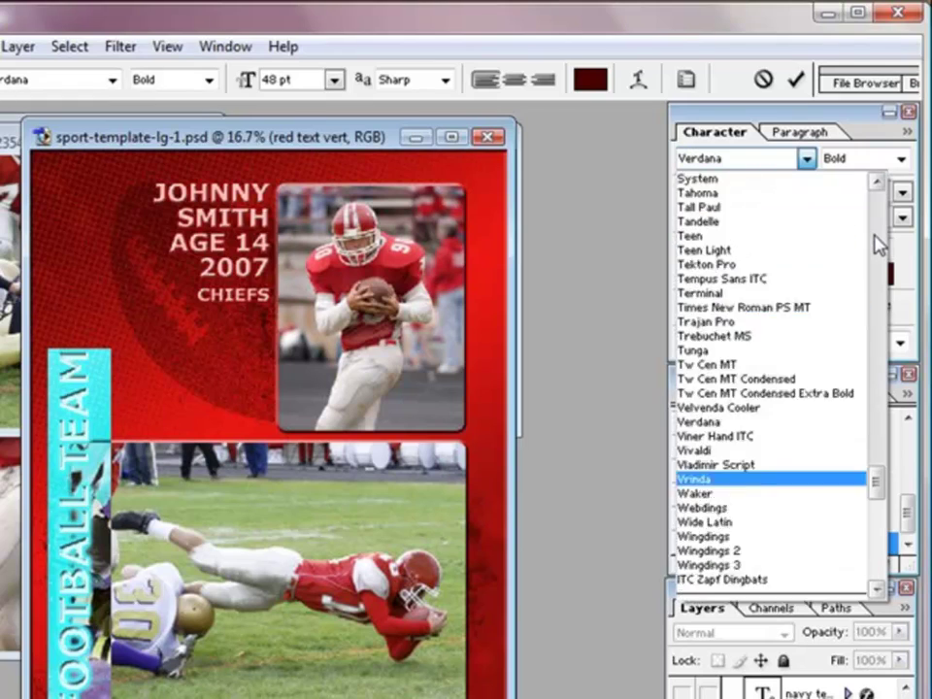
{"action": "scroll", "coordinate": [874, 222], "scroll_direction": "up", "scroll_amount": 11}
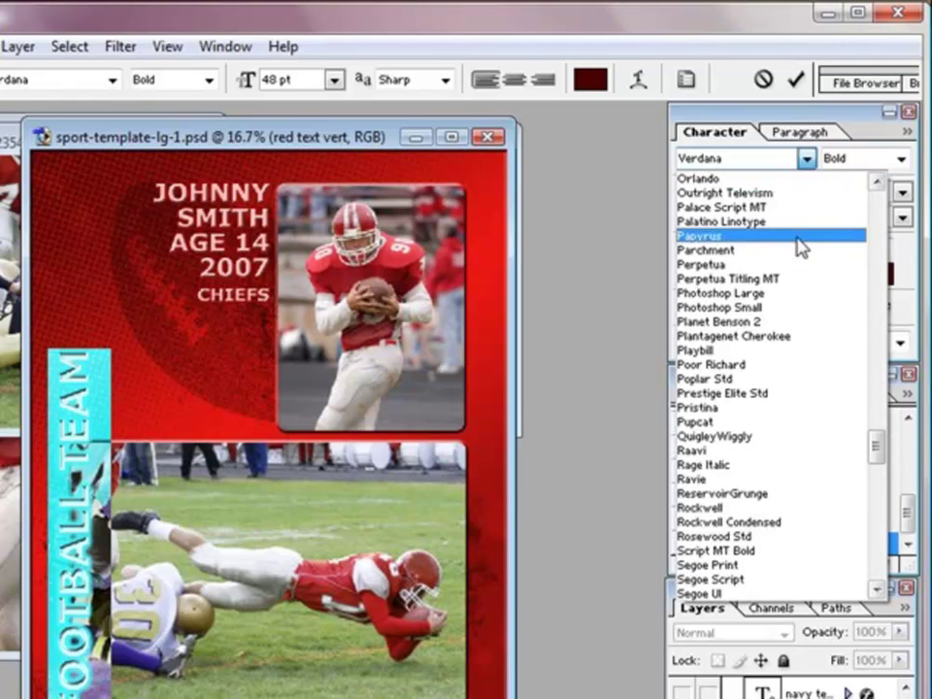
{"action": "left_click", "coordinate": [798, 239]}
{"action": "left_click", "coordinate": [279, 656]}
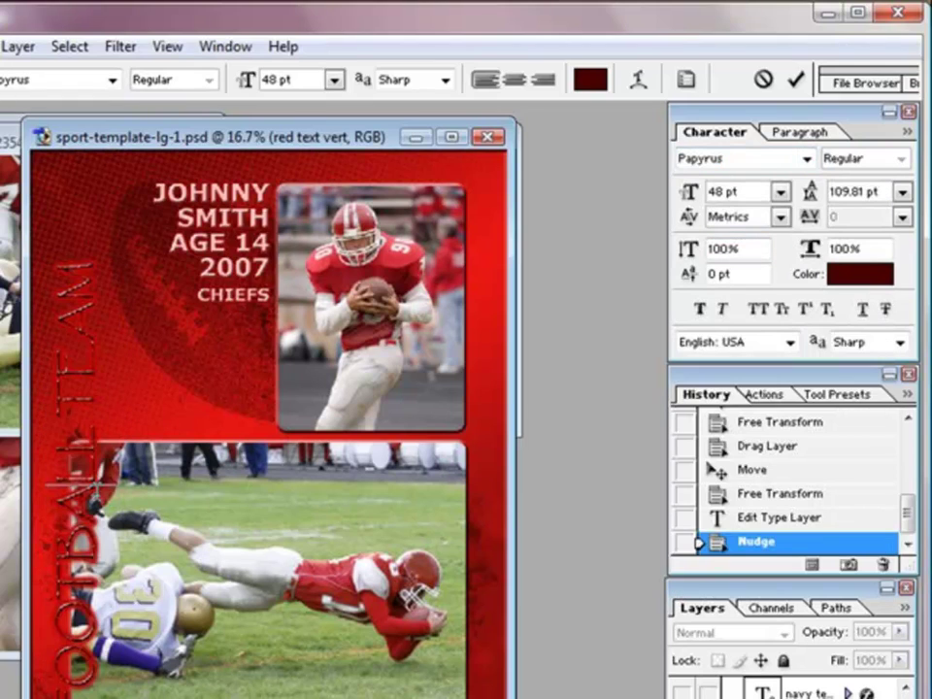
Step: Commit the text, then step back in History to the nudged FOOTBALL TEAM state
{"action": "key", "text": "ctrl+a"}
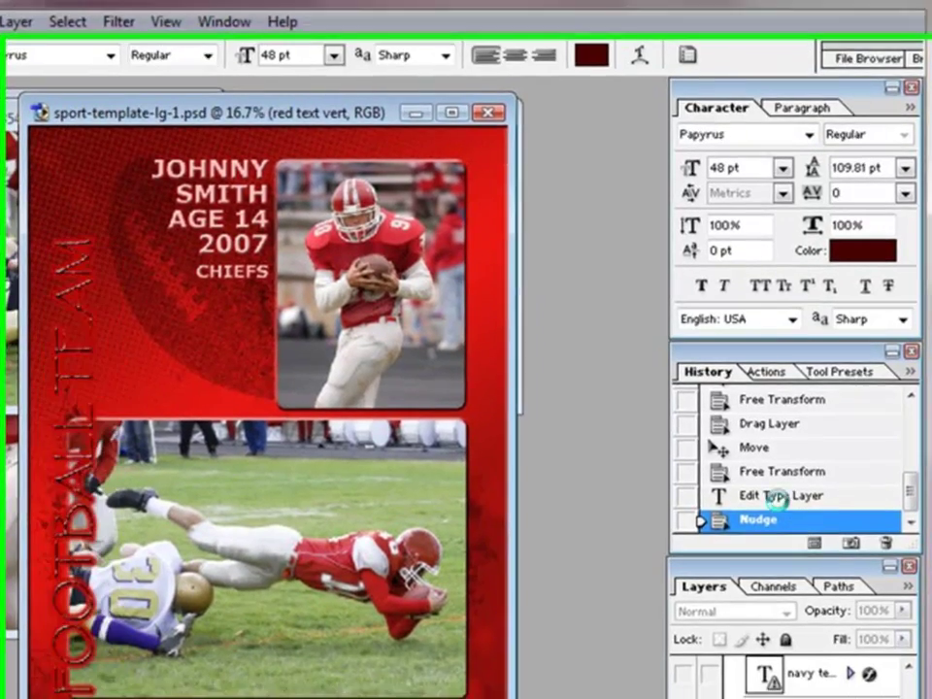
{"action": "left_click", "coordinate": [705, 394]}
{"action": "left_click", "coordinate": [768, 435]}
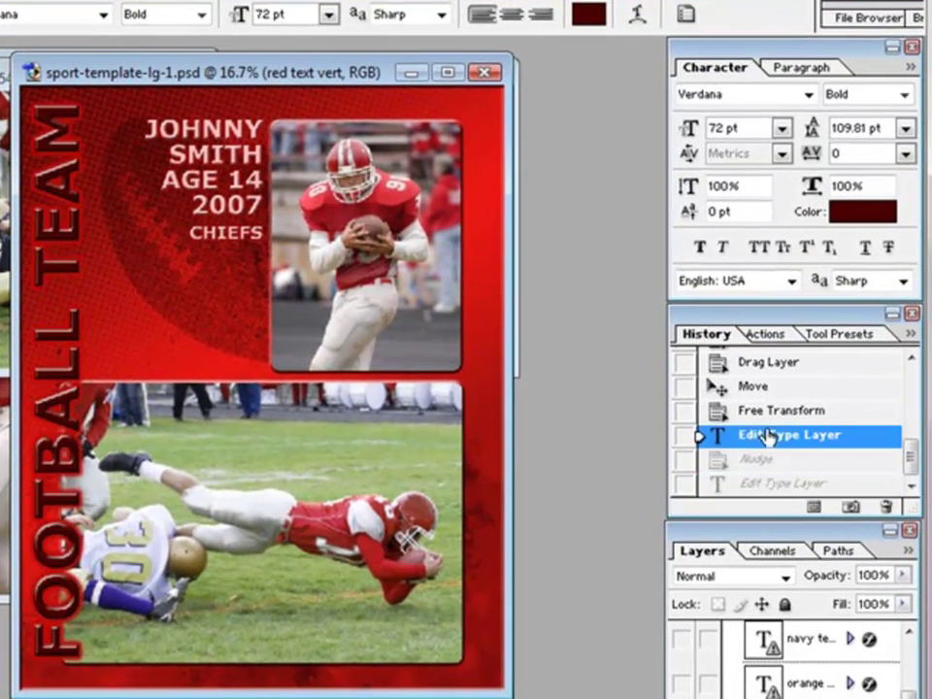
{"action": "left_click", "coordinate": [763, 411]}
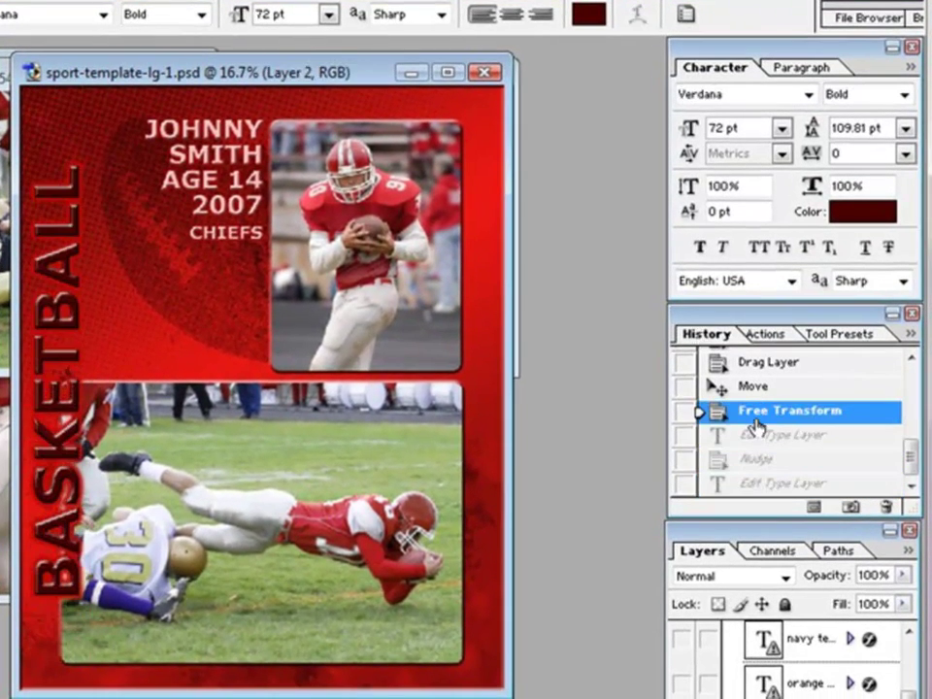
{"action": "left_click", "coordinate": [755, 437]}
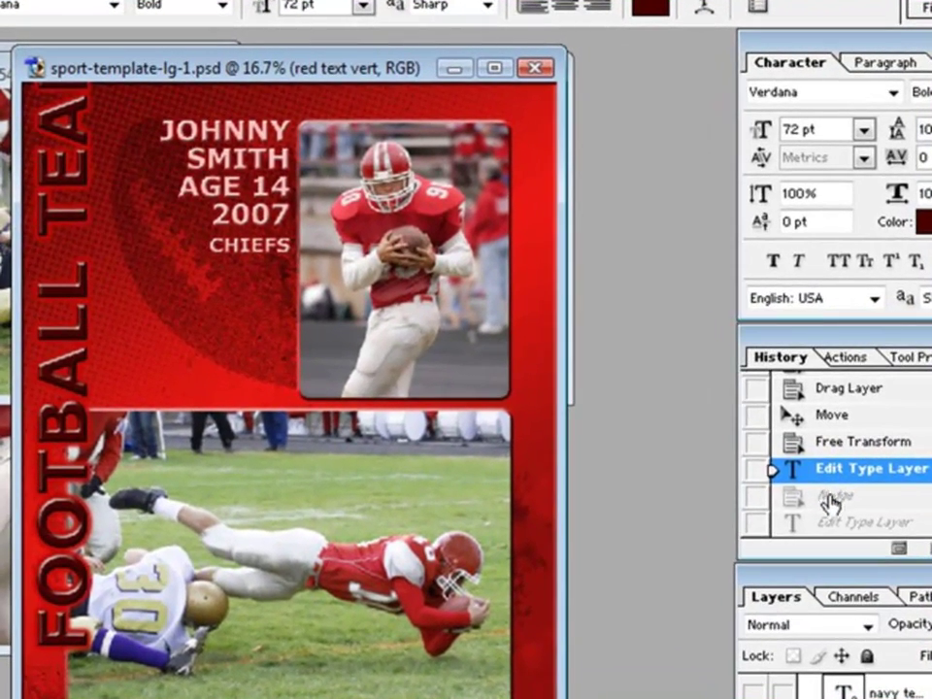
{"action": "left_click", "coordinate": [815, 486]}
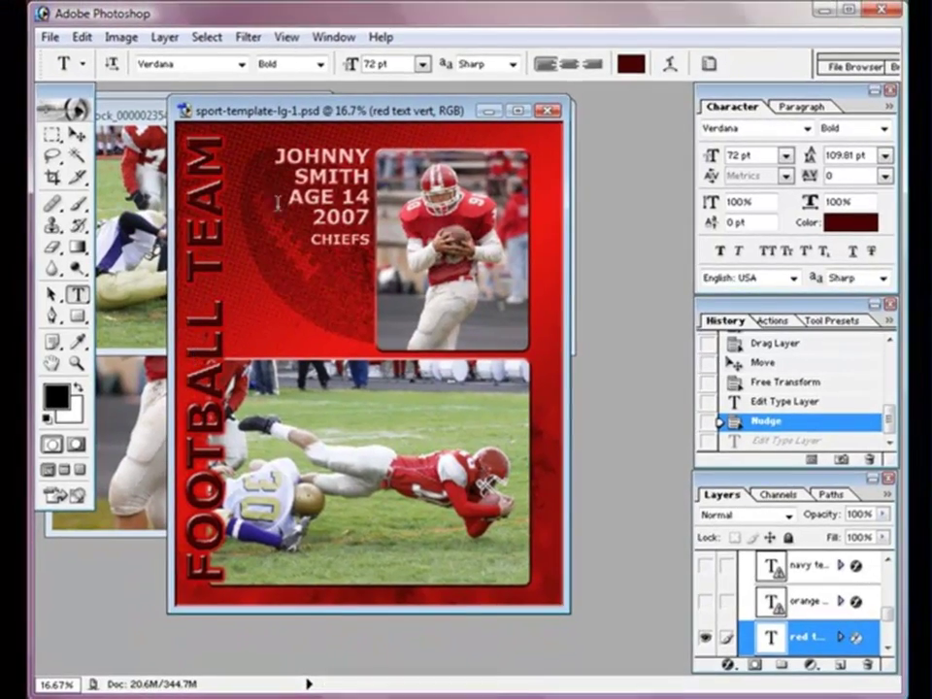
Step: Replace the placeholder first name on the card with the player's first name
{"action": "left_click", "coordinate": [298, 173]}
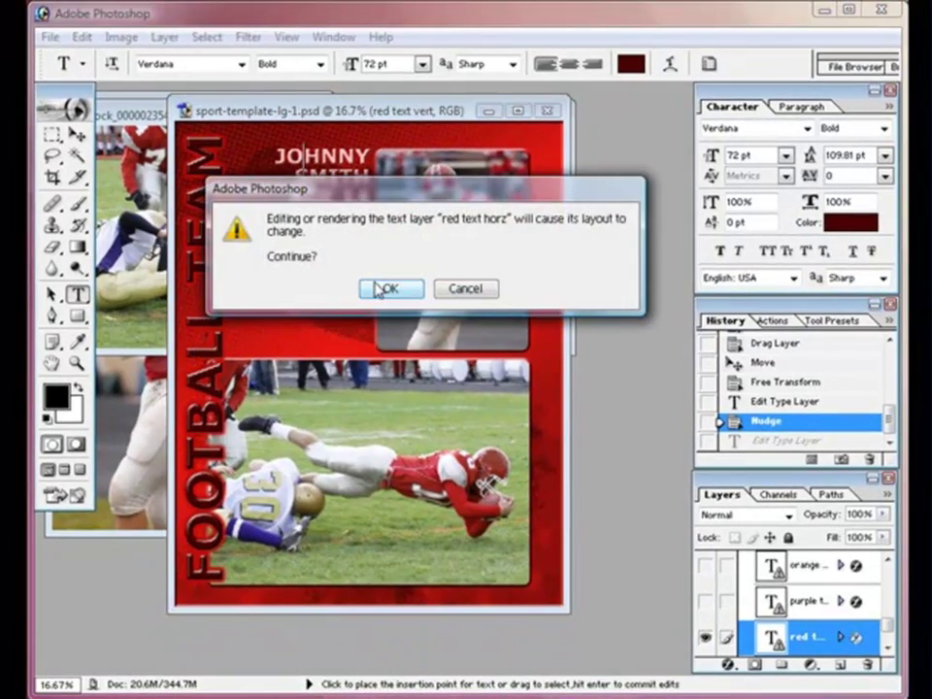
{"action": "left_click", "coordinate": [383, 290]}
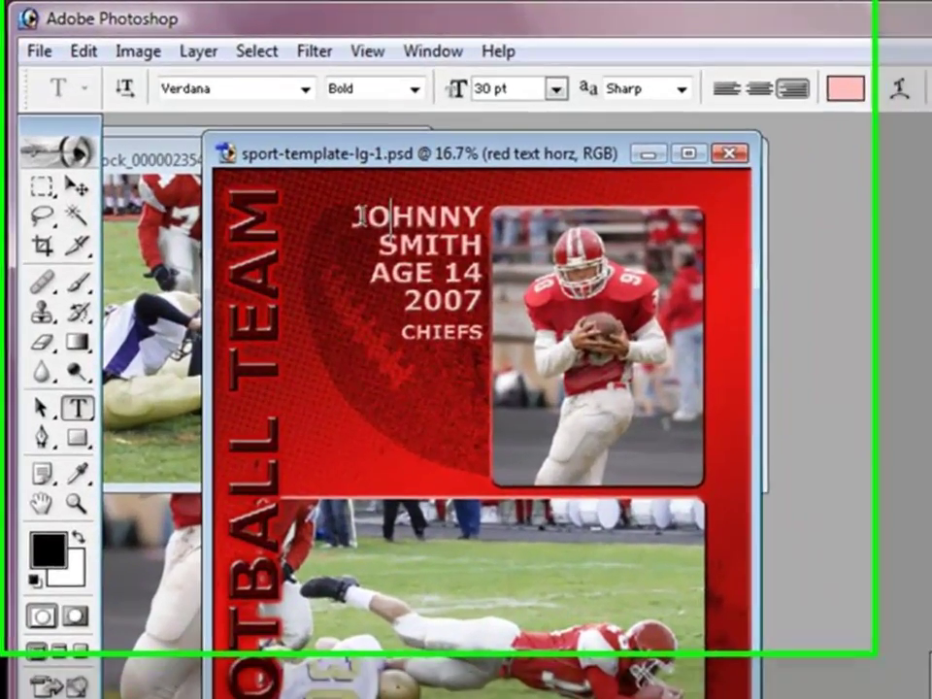
{"action": "left_click_drag", "start_coordinate": [276, 155], "coordinate": [309, 155]}
{"action": "left_click_drag", "start_coordinate": [424, 233], "coordinate": [517, 228]}
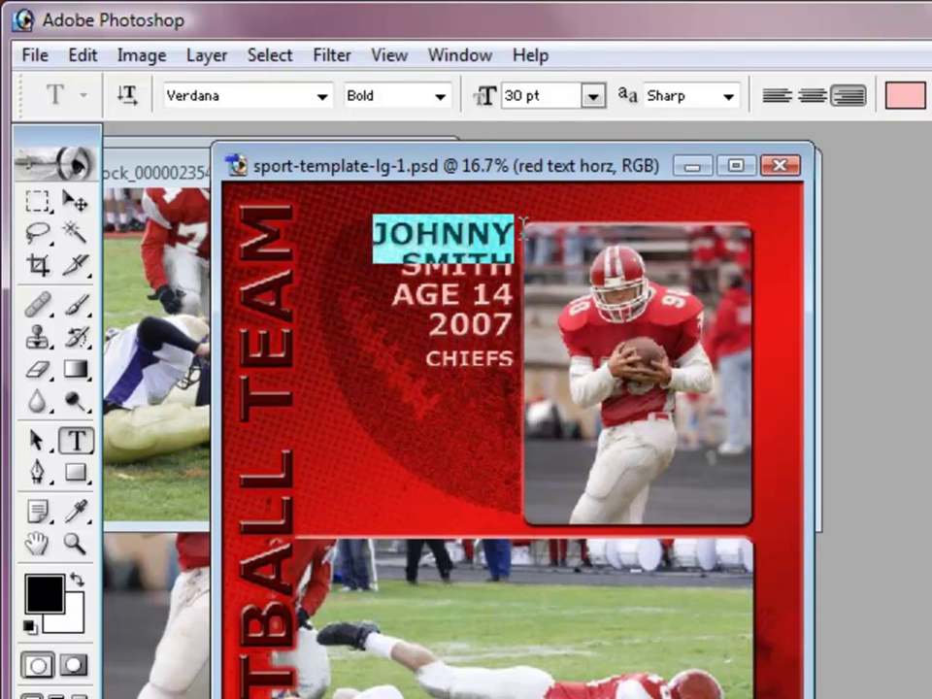
{"action": "type", "text": "tIM"}
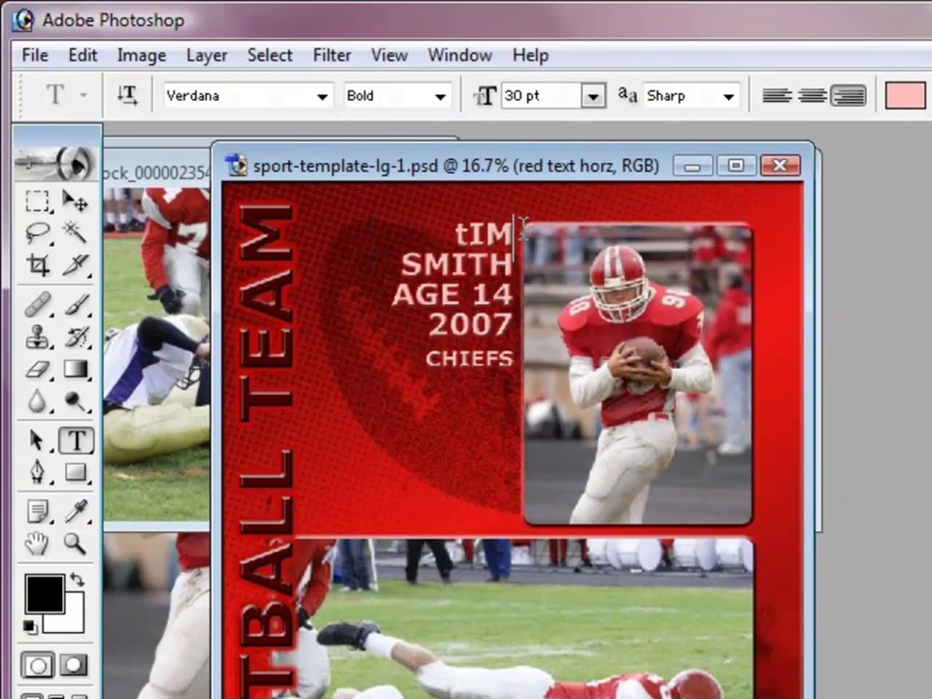
{"action": "key", "text": "BackSpace"}
{"action": "key", "text": "BackSpace"}
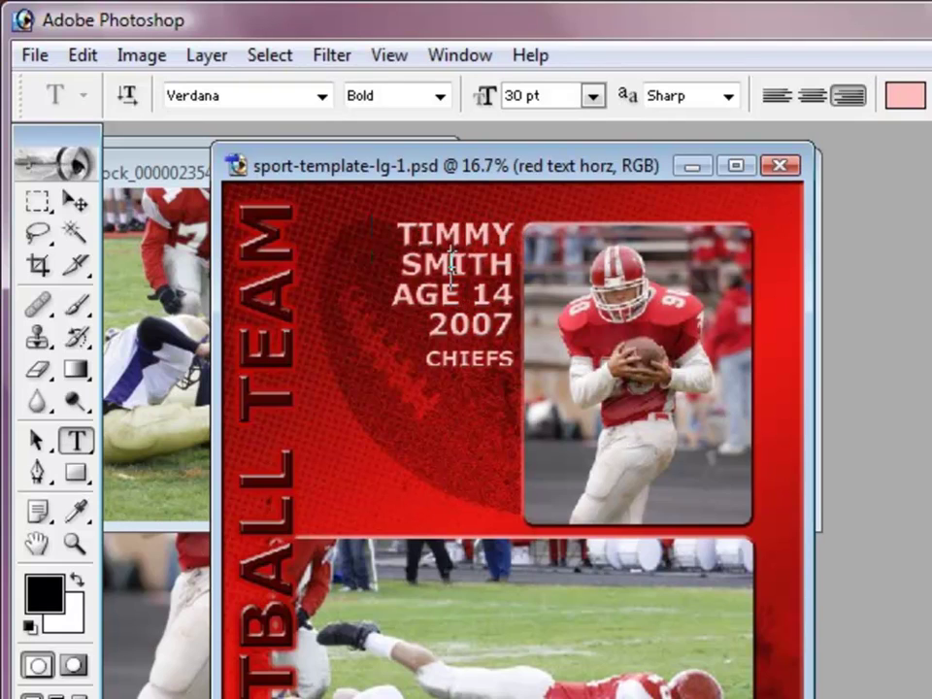
Step: Replace the placeholder surname with the player's surname and commit the player-info text
{"action": "left_click_drag", "start_coordinate": [387, 253], "coordinate": [380, 274]}
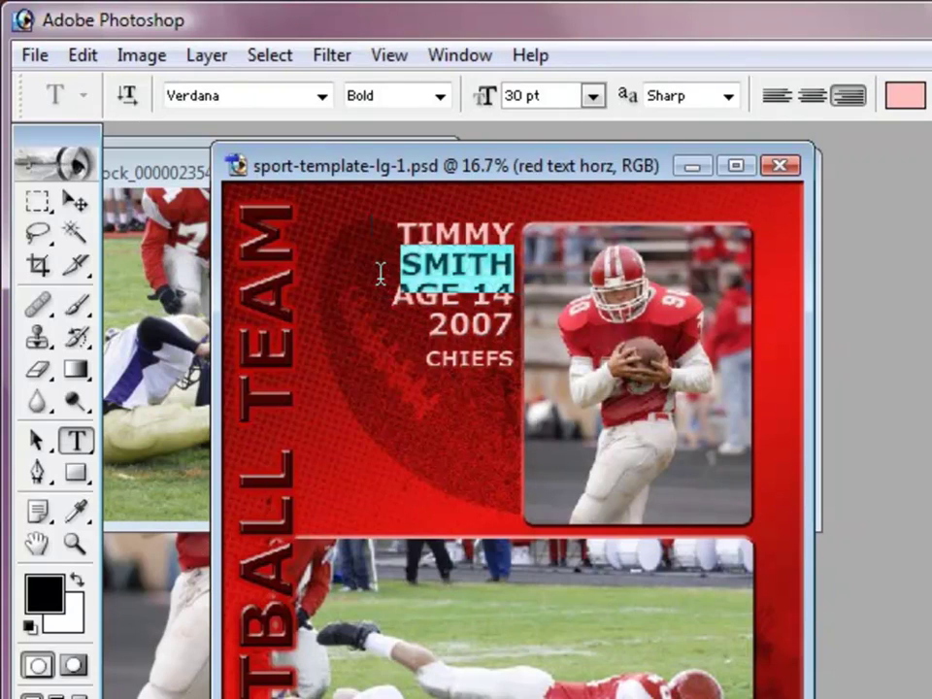
{"action": "type", "text": "jOP"}
{"action": "key", "text": "BackSpace"}
{"action": "key", "text": "BackSpace"}
{"action": "key", "text": "BackSpace"}
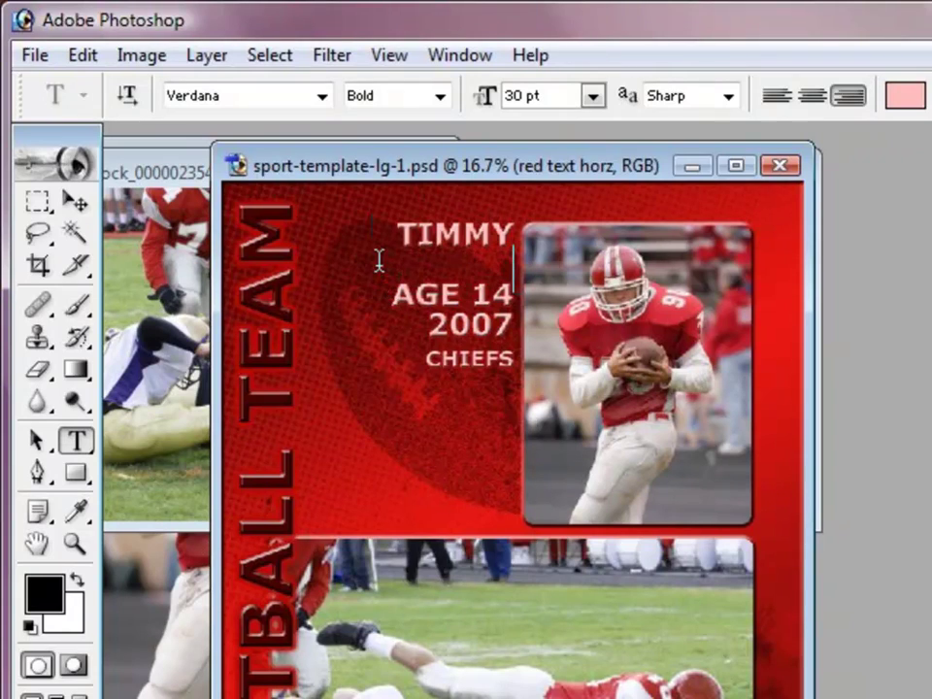
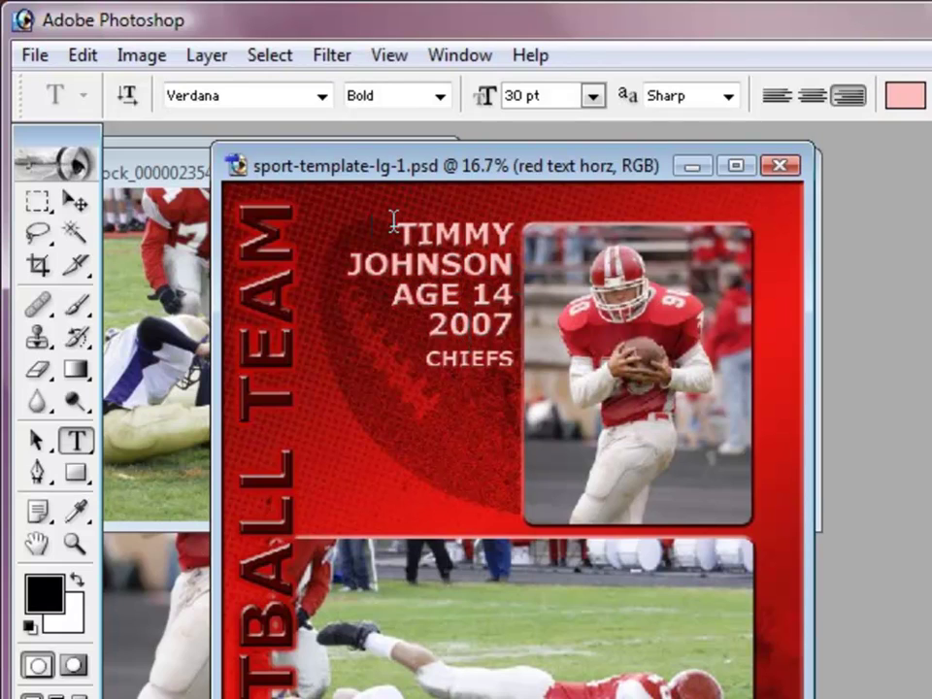
{"action": "left_click_drag", "start_coordinate": [393, 221], "coordinate": [427, 324]}
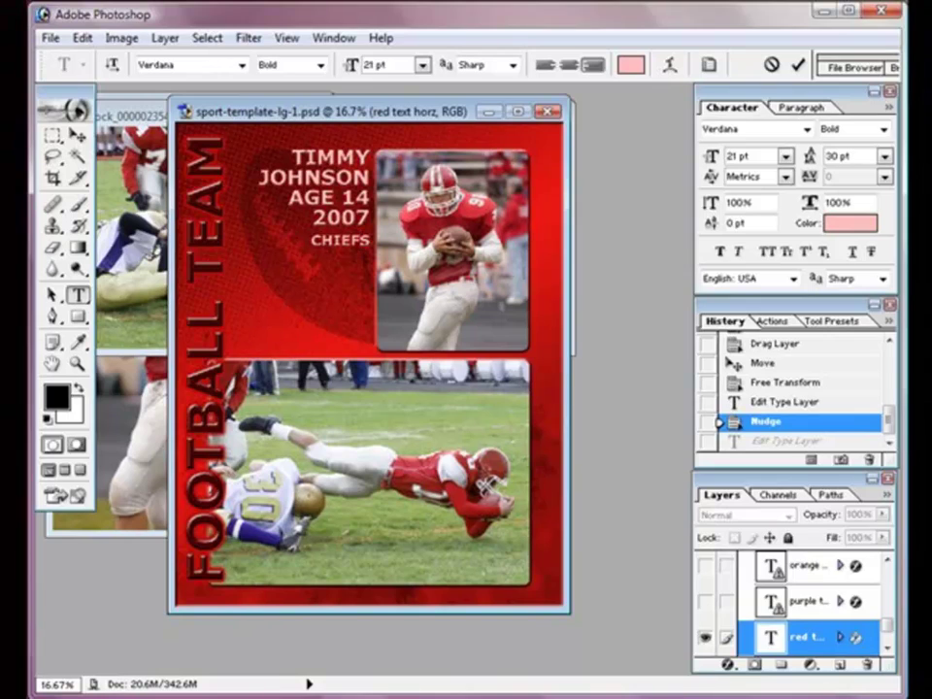
{"action": "left_click", "coordinate": [78, 136]}
{"action": "left_click", "coordinate": [197, 180]}
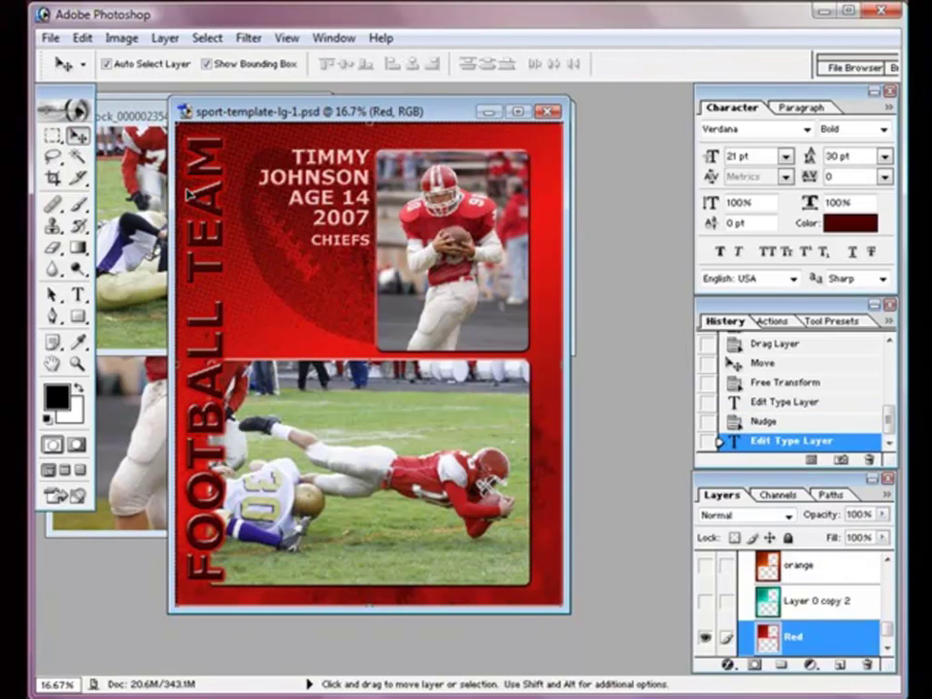
{"action": "left_click_drag", "start_coordinate": [886, 629], "coordinate": [886, 570]}
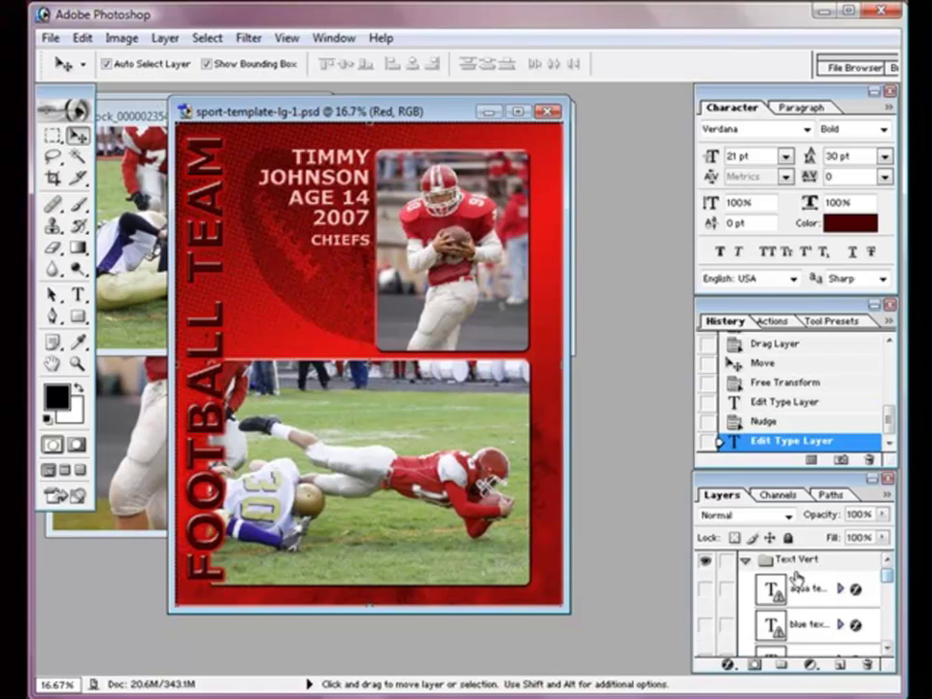
Step: Nudge the vertical FOOTBALL TEAM text slightly left and collapse the text groups
{"action": "left_click", "coordinate": [745, 561]}
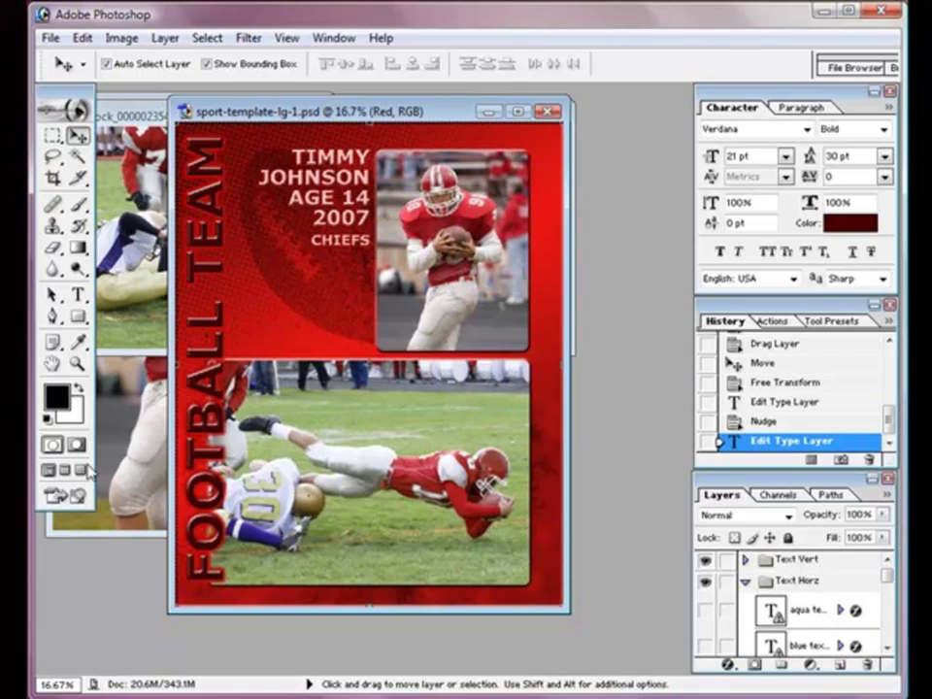
{"action": "left_click", "coordinate": [204, 464]}
{"action": "key", "text": "Left"}
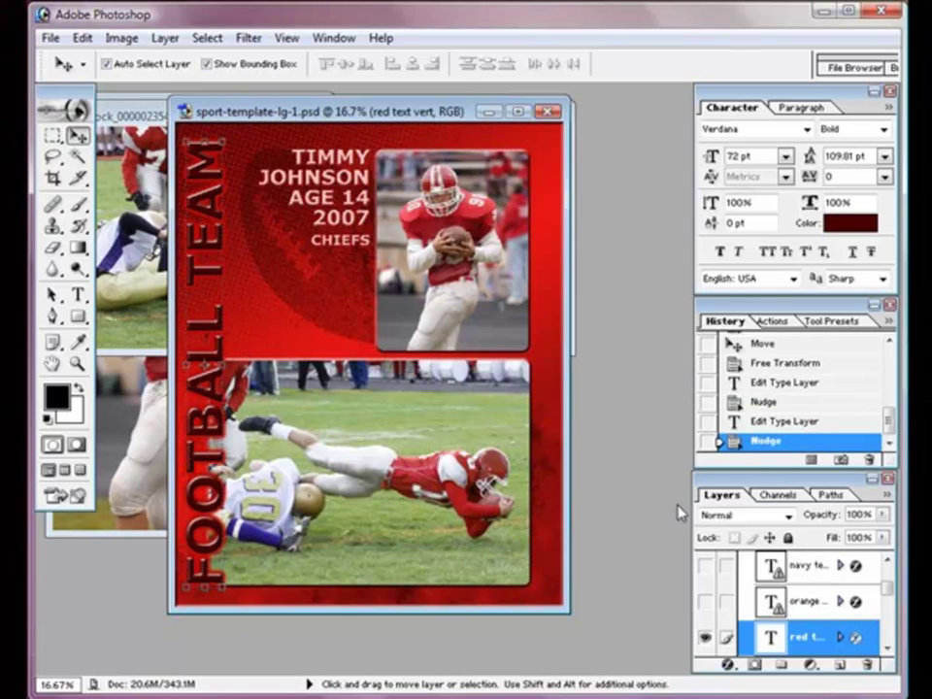
{"action": "scroll", "coordinate": [885, 582], "scroll_direction": "up", "scroll_amount": 3}
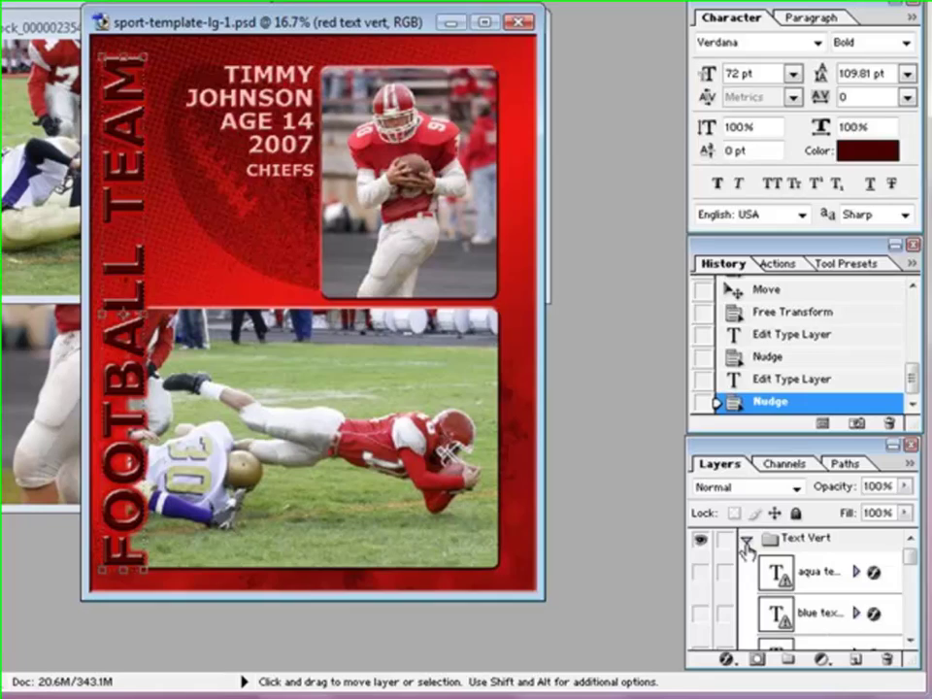
{"action": "left_click", "coordinate": [745, 563]}
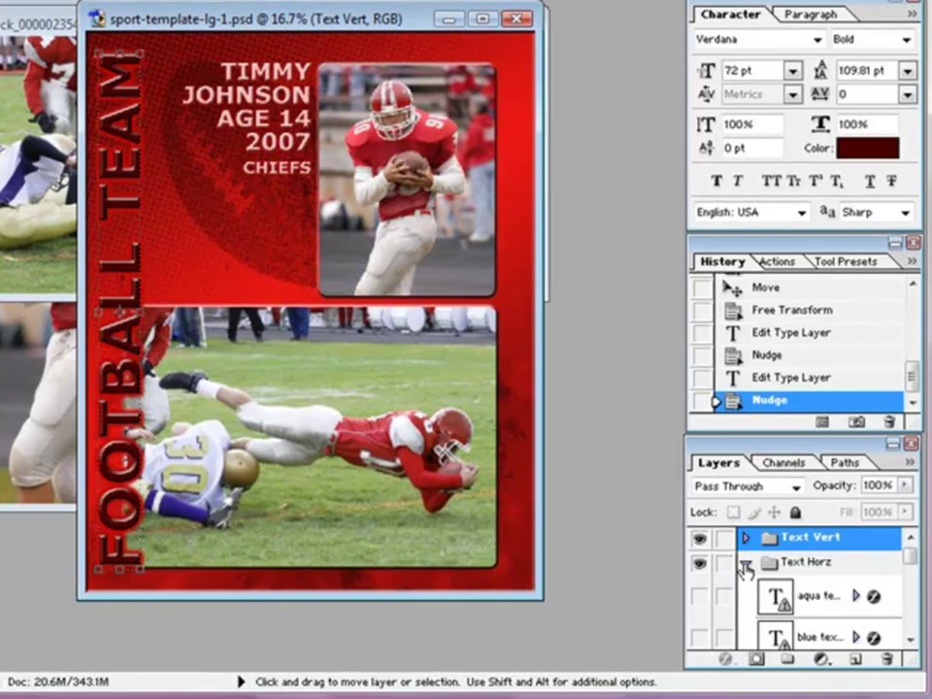
{"action": "left_click", "coordinate": [745, 563]}
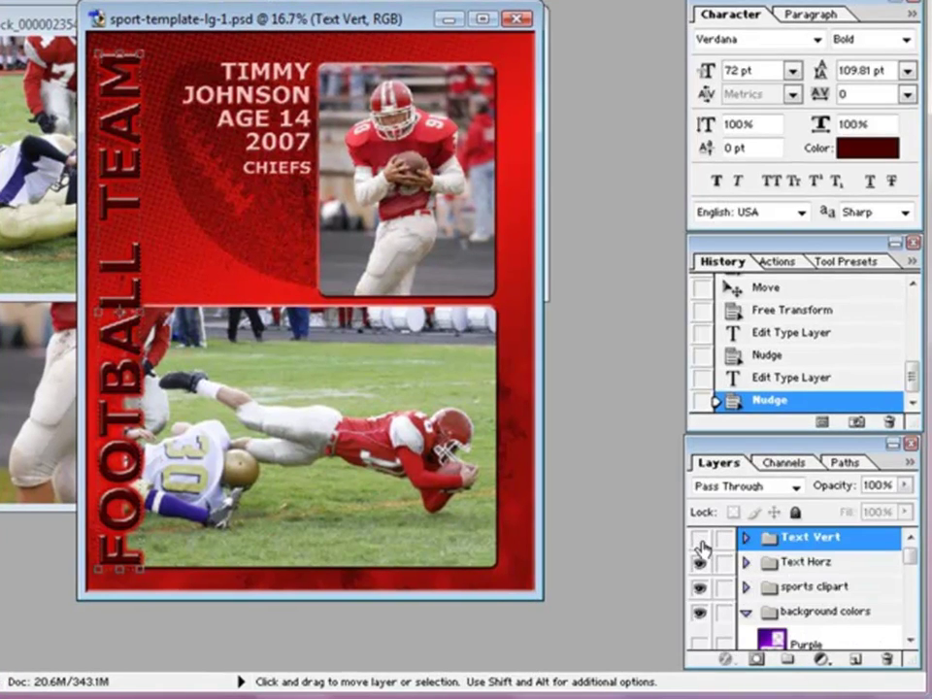
Step: Hide and reshow the Text Vert, Text Horz and sports clipart groups
{"action": "left_click", "coordinate": [699, 541]}
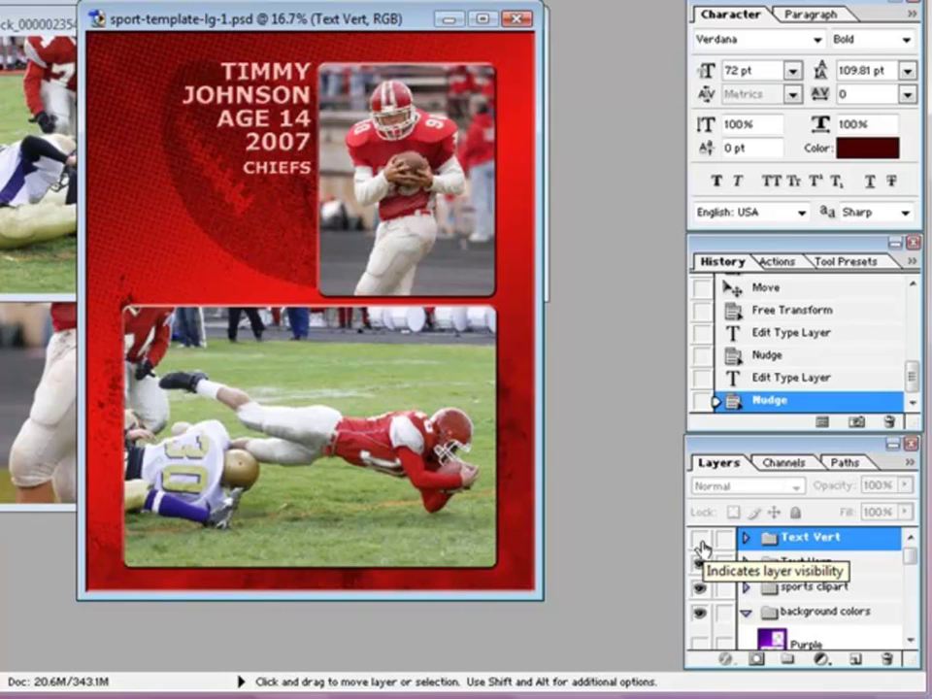
{"action": "left_click", "coordinate": [700, 541]}
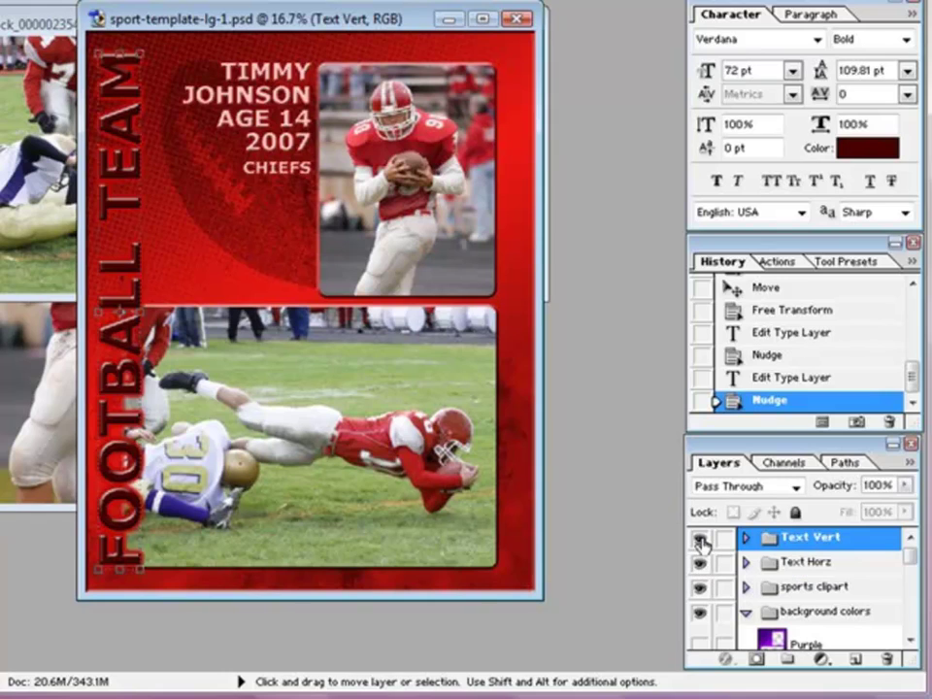
{"action": "left_click", "coordinate": [699, 540]}
{"action": "left_click", "coordinate": [699, 563]}
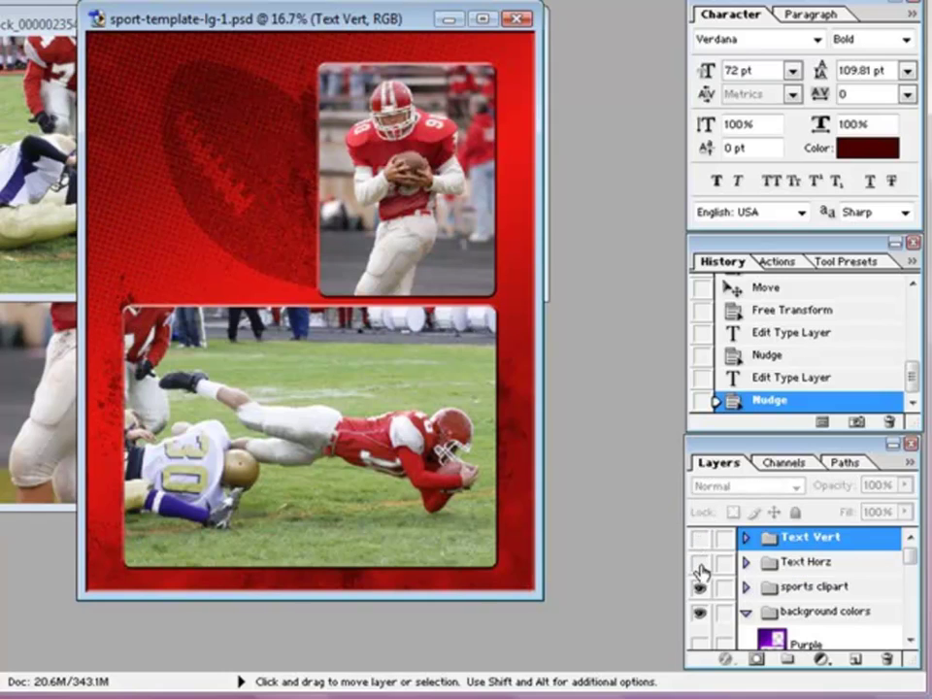
{"action": "left_click", "coordinate": [699, 540]}
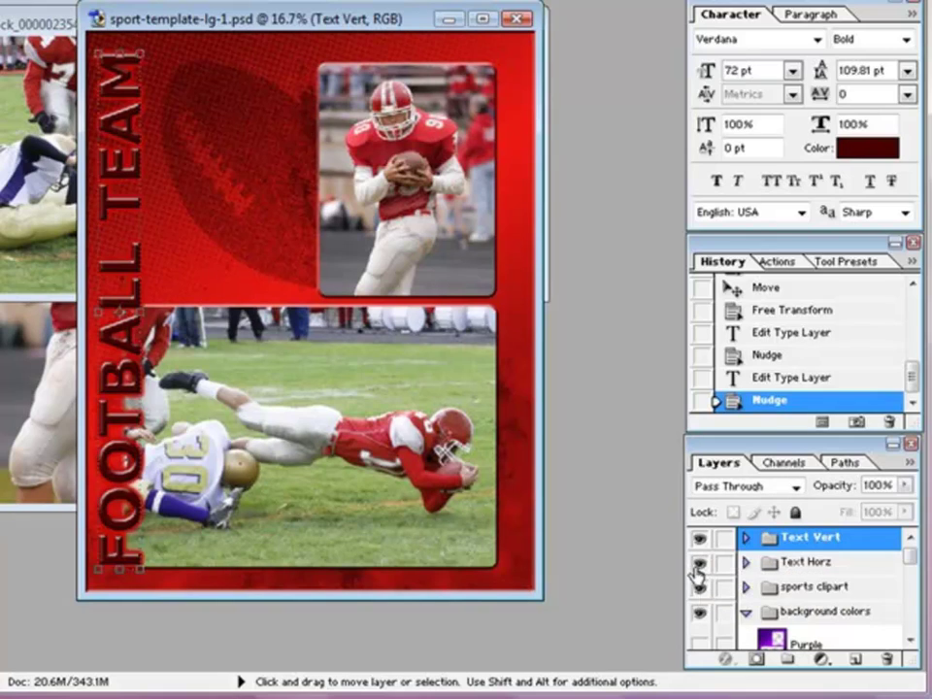
{"action": "left_click", "coordinate": [699, 563]}
{"action": "left_click", "coordinate": [697, 587]}
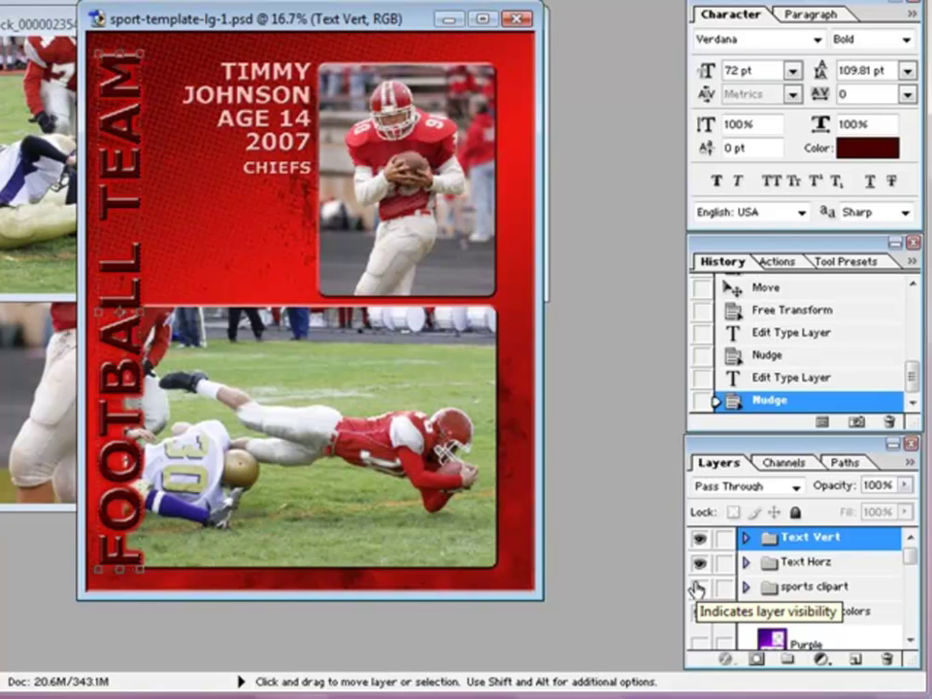
{"action": "left_click", "coordinate": [698, 588]}
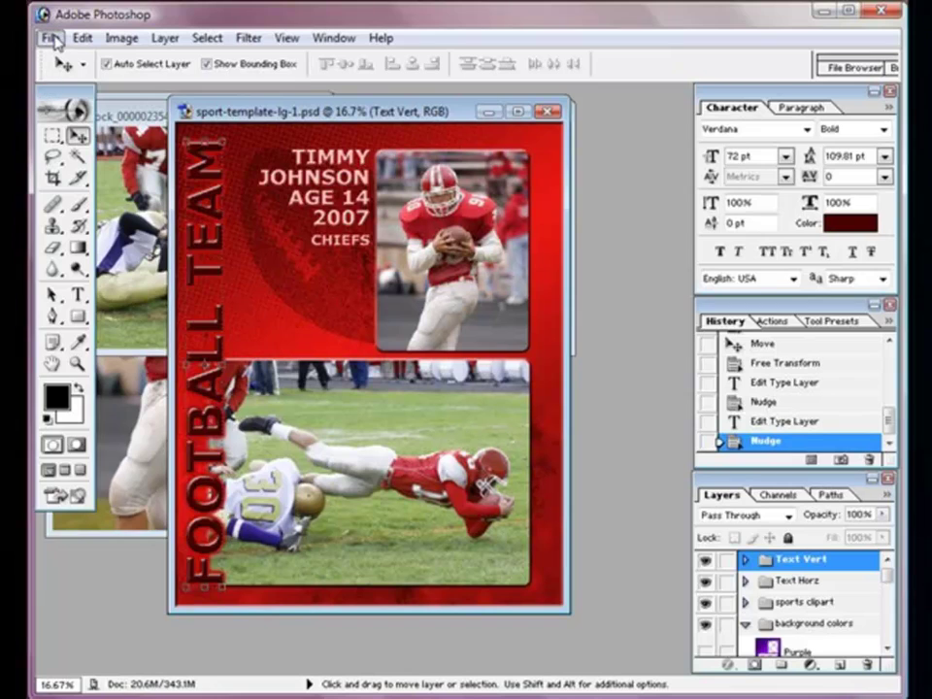
Step: Open the cardinals-single player photo
{"action": "left_click", "coordinate": [50, 37]}
{"action": "left_click", "coordinate": [85, 83]}
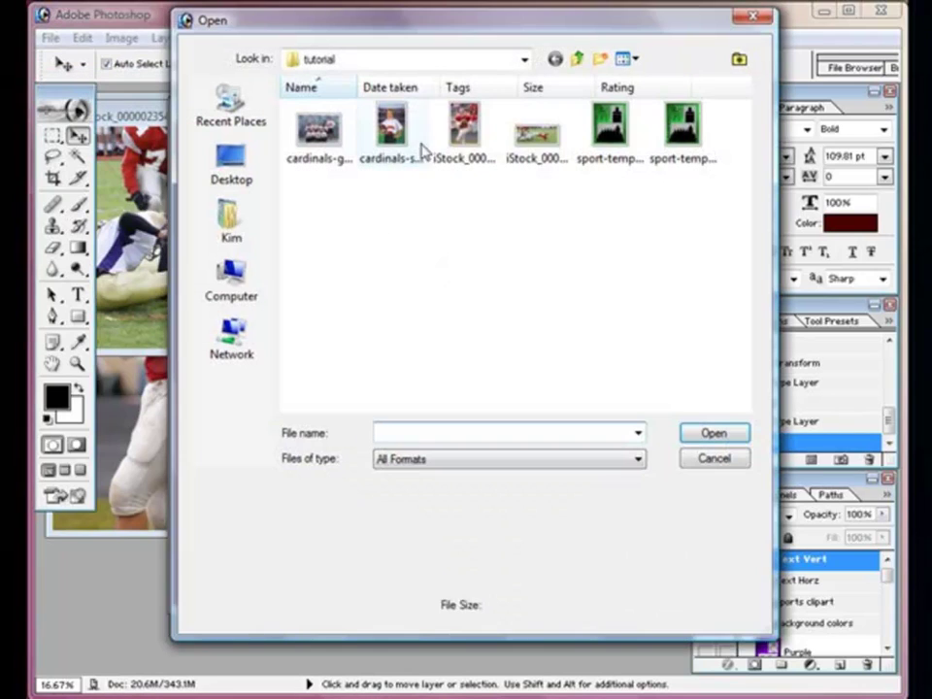
{"action": "left_click", "coordinate": [389, 145]}
{"action": "left_click", "coordinate": [695, 439]}
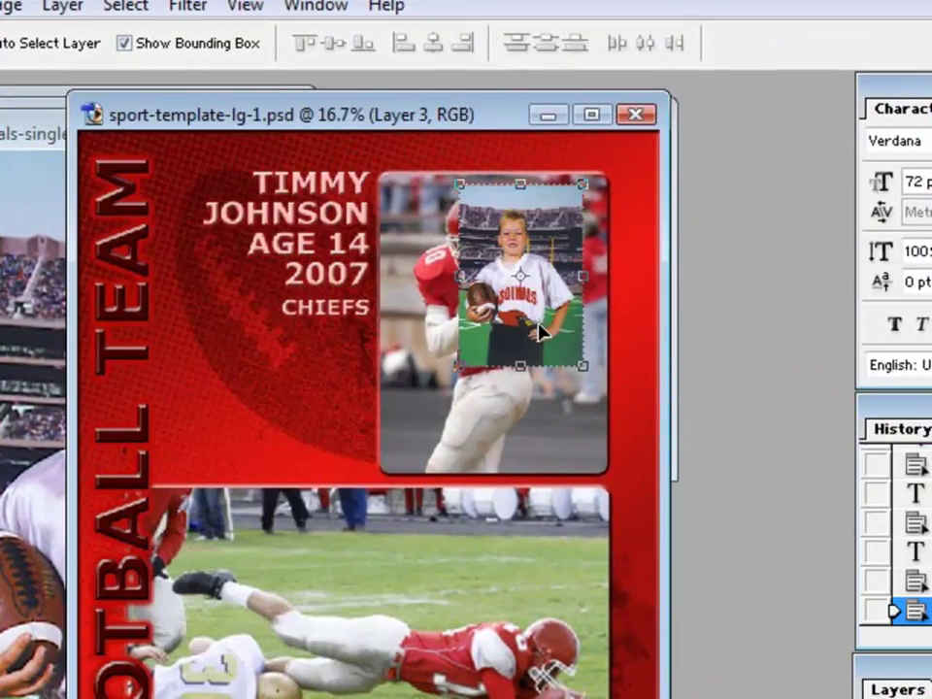
Step: Drag the portrait onto the card and undo the Layer 3 reorder
{"action": "left_click_drag", "start_coordinate": [535, 320], "coordinate": [456, 280]}
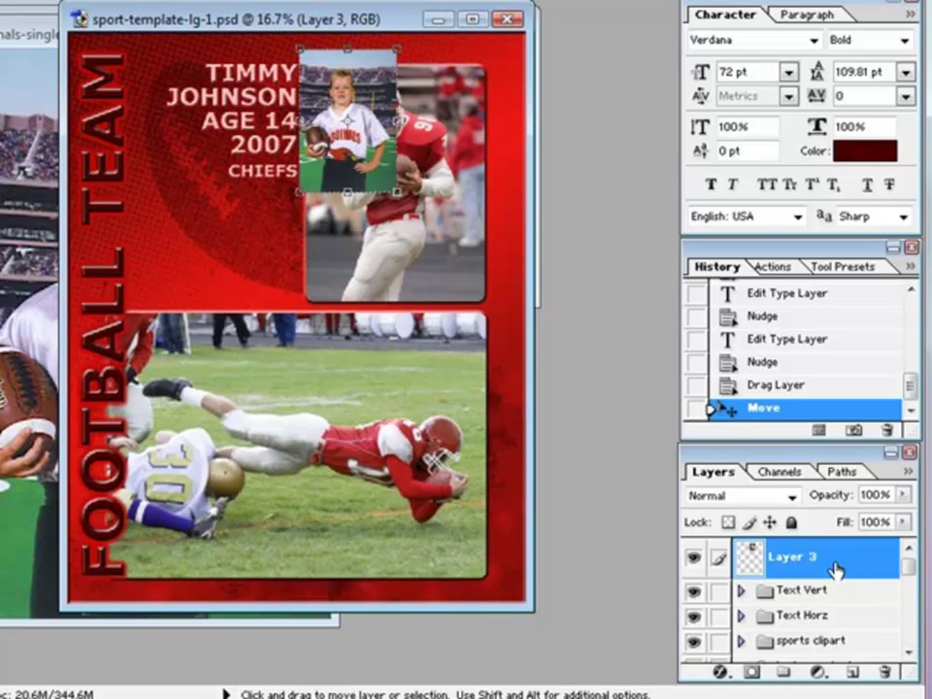
{"action": "left_click_drag", "start_coordinate": [821, 557], "coordinate": [825, 641]}
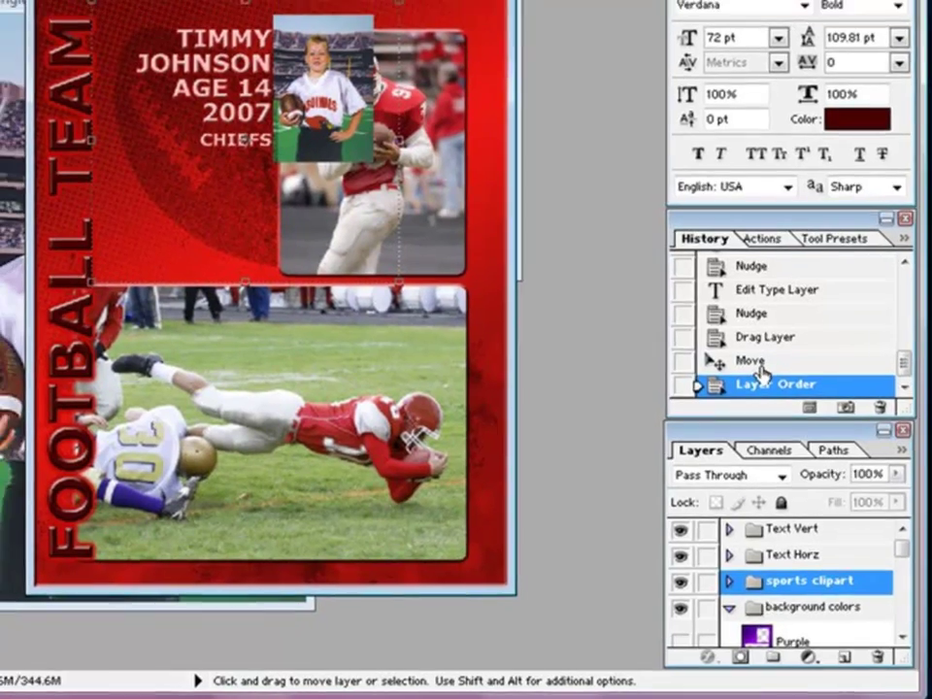
{"action": "left_click", "coordinate": [749, 350]}
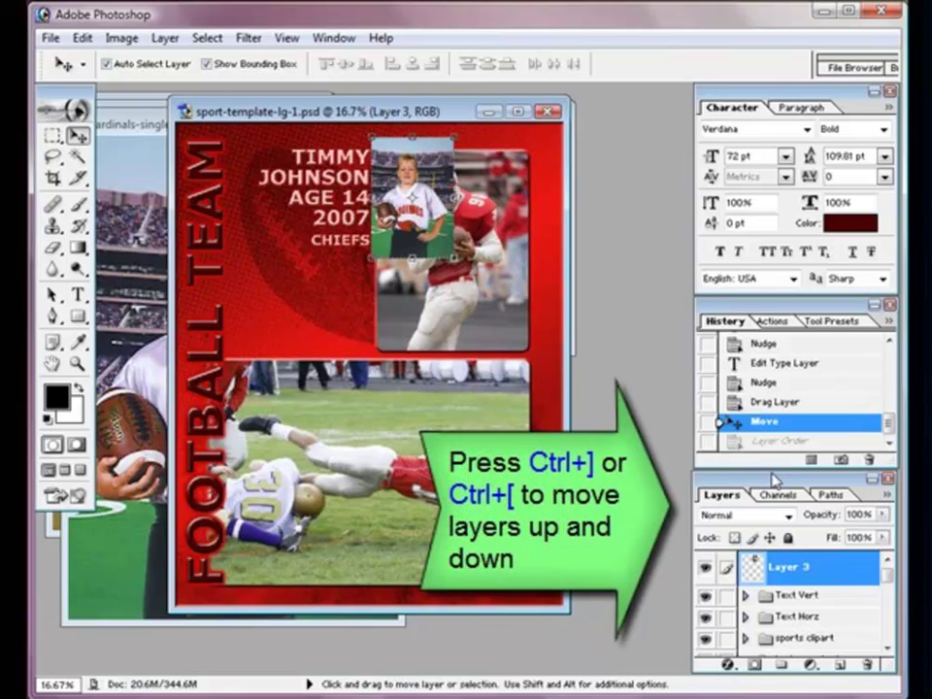
Step: Place the portrait's Layer 3 just above the 'your photos' group
{"action": "key", "text": "ctrl+bracketleft"}
{"action": "key", "text": "ctrl+bracketleft"}
{"action": "key", "text": "ctrl+bracketleft"}
{"action": "key", "text": "ctrl+bracketleft"}
{"action": "key", "text": "ctrl+bracketleft"}
{"action": "key", "text": "ctrl+bracketleft"}
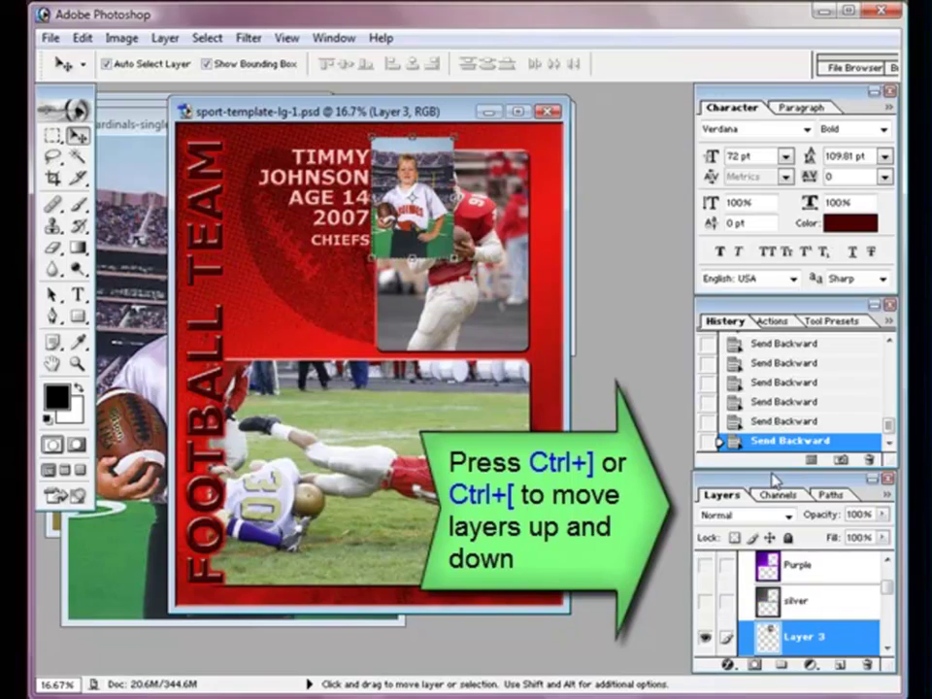
{"action": "key", "text": "ctrl+bracketleft"}
{"action": "key", "text": "ctrl+bracketleft"}
{"action": "key", "text": "ctrl+bracketleft"}
{"action": "key", "text": "ctrl+bracketleft"}
{"action": "key", "text": "ctrl+bracketleft"}
{"action": "key", "text": "ctrl+bracketleft"}
{"action": "key", "text": "ctrl+bracketleft"}
{"action": "key", "text": "ctrl+bracketleft"}
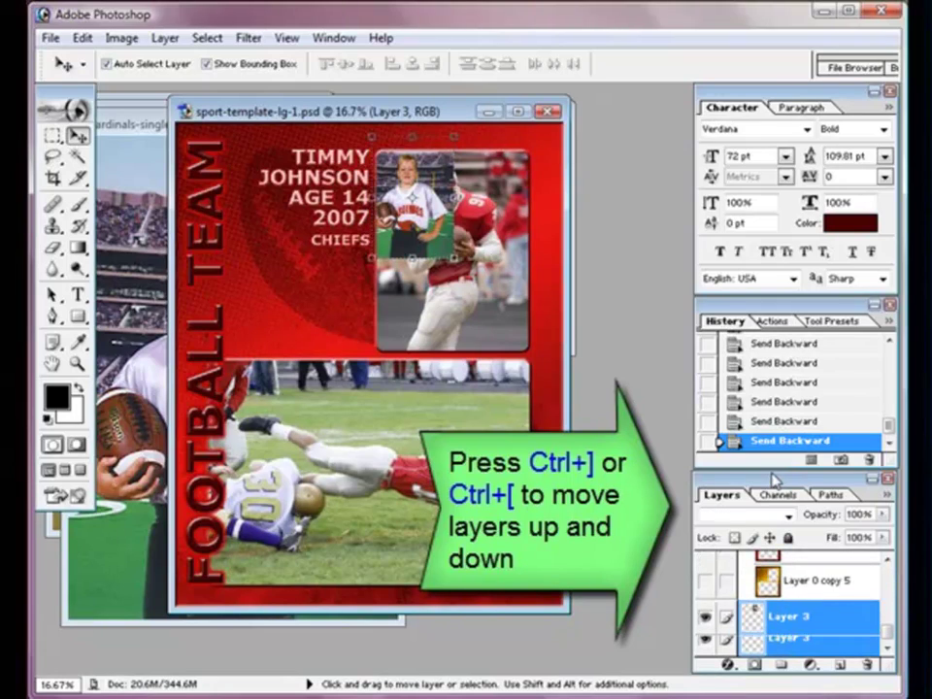
{"action": "key", "text": "ctrl+bracketleft"}
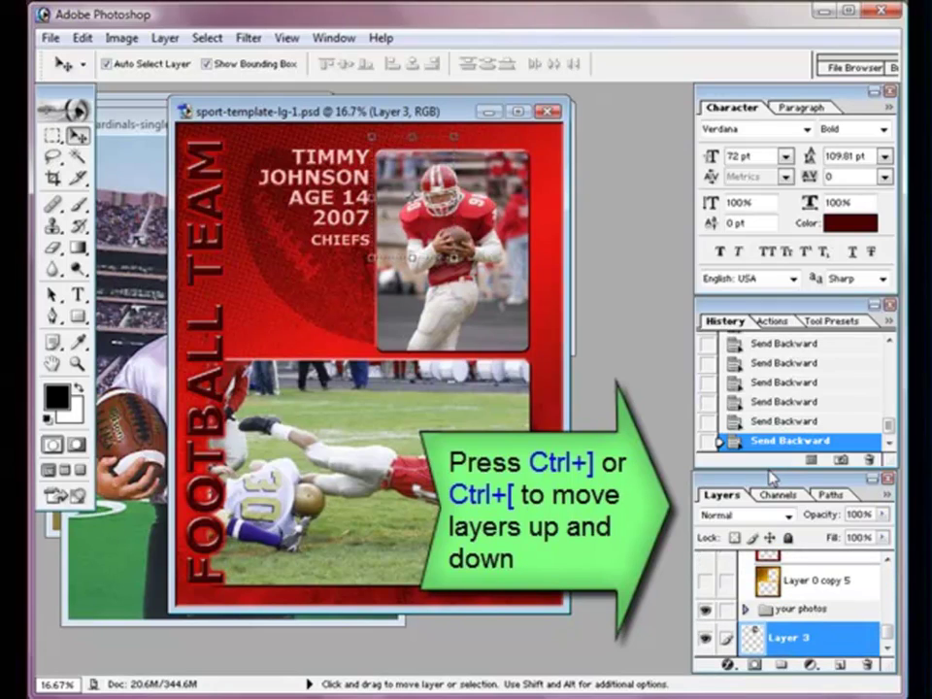
{"action": "key", "text": "ctrl+bracketright"}
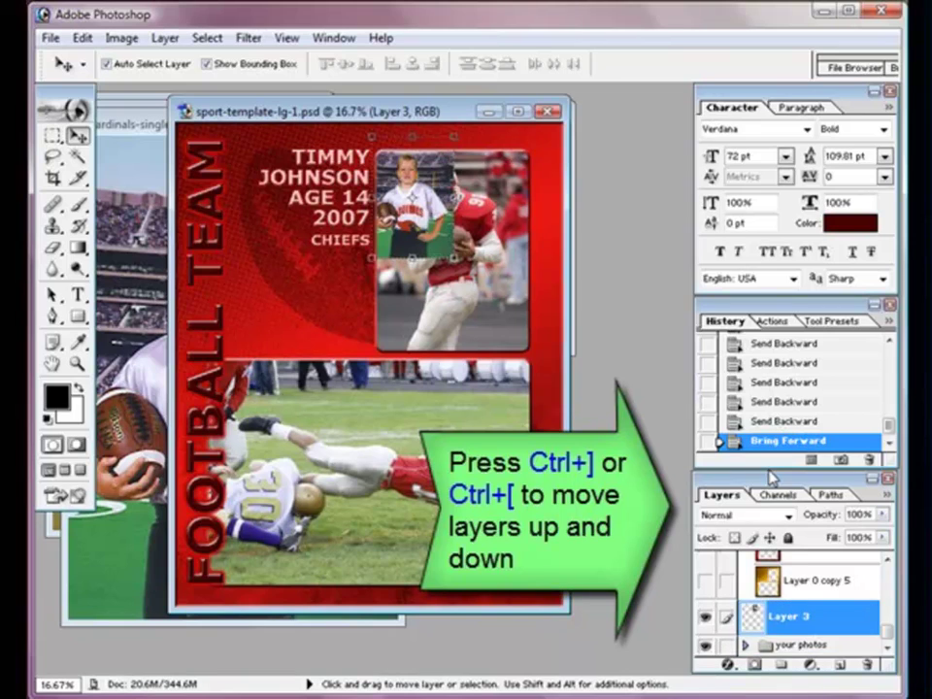
Step: Scale the portrait to 194.5% so it fills the top frame
{"action": "key", "text": "ctrl+0"}
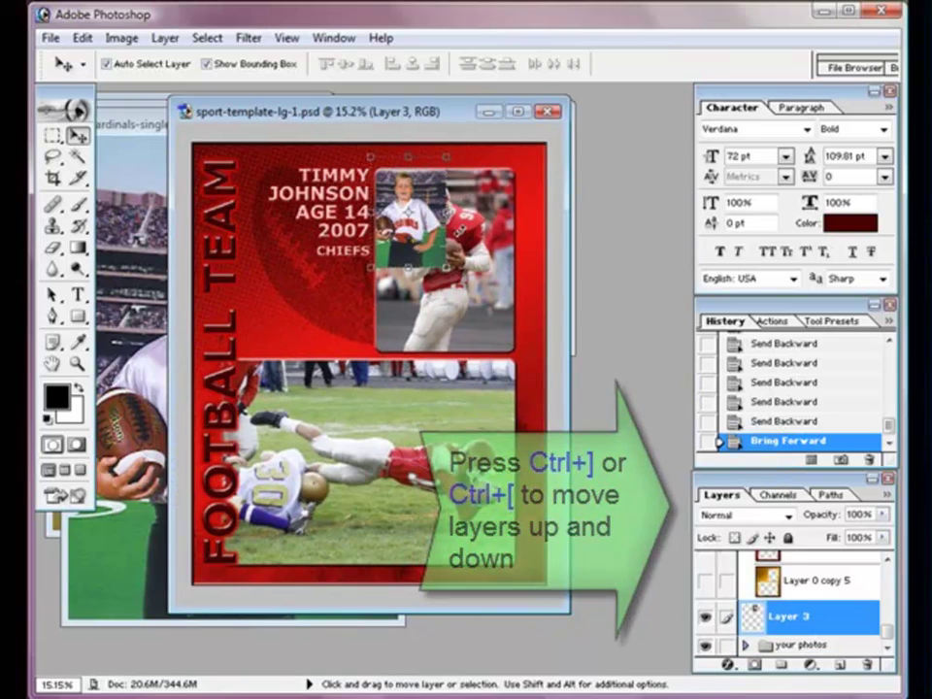
{"action": "key", "text": "ctrl+plus"}
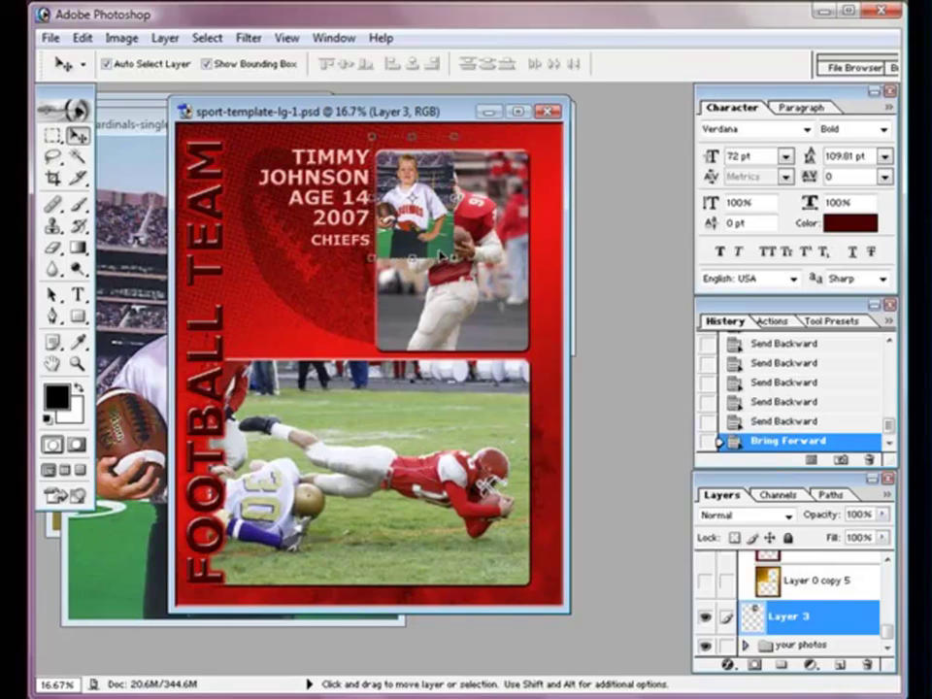
{"action": "left_click_drag", "start_coordinate": [450, 259], "coordinate": [549, 361]}
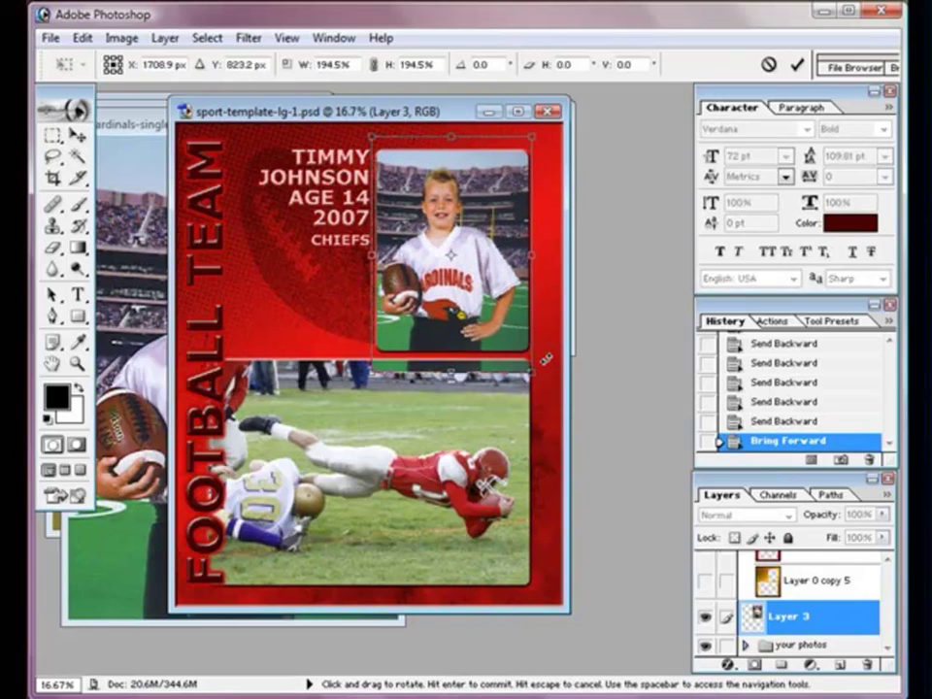
{"action": "key", "text": "Return"}
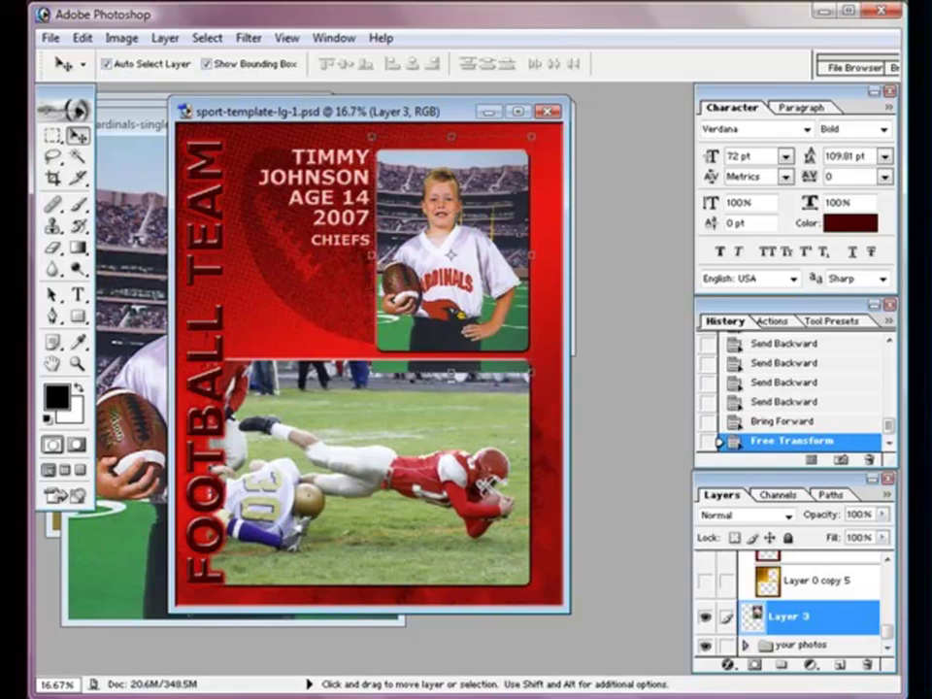
Step: Open cardinals-group.jpg and drag the team photo onto the card
{"action": "left_click", "coordinate": [50, 38]}
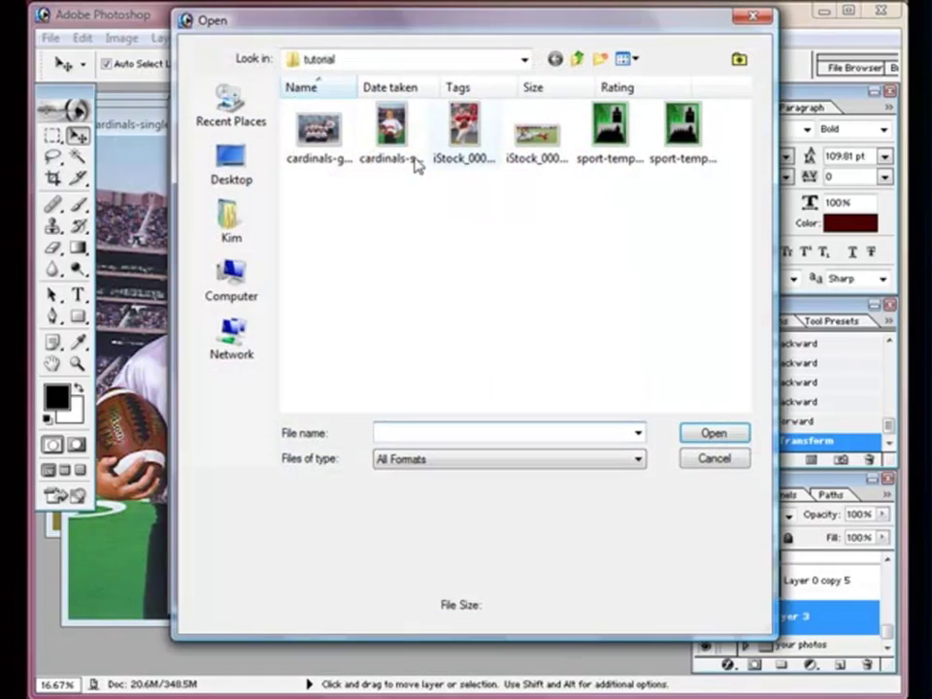
{"action": "left_click", "coordinate": [320, 131]}
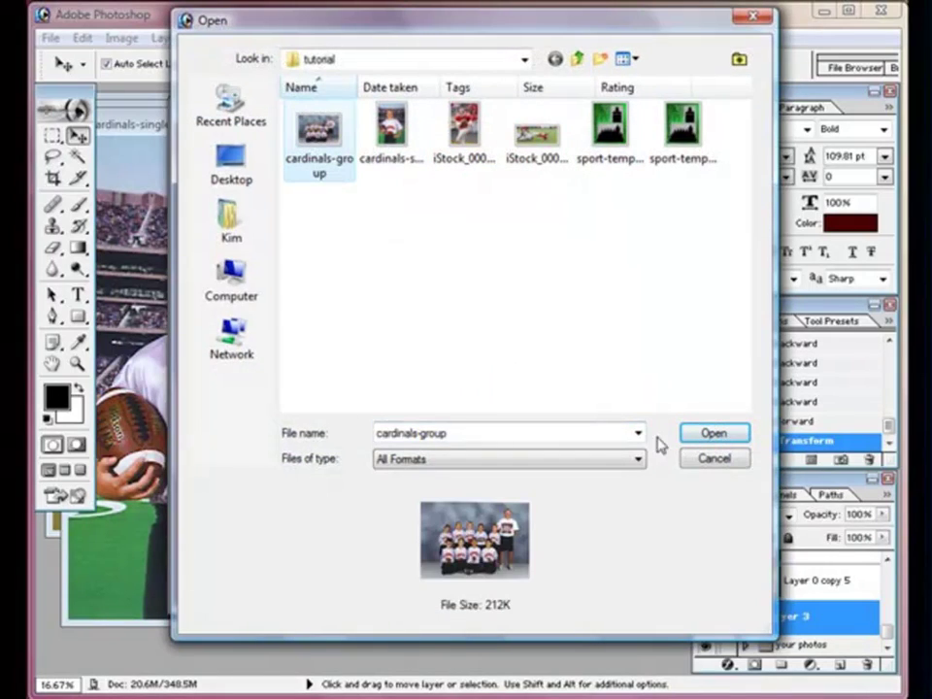
{"action": "left_click", "coordinate": [712, 433]}
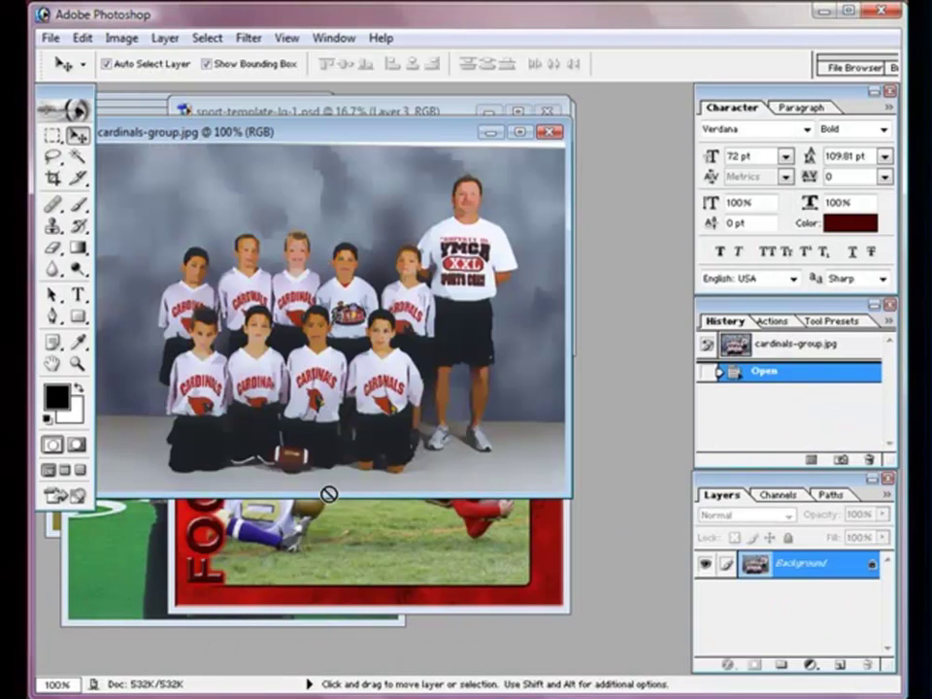
{"action": "left_click_drag", "start_coordinate": [328, 494], "coordinate": [440, 587]}
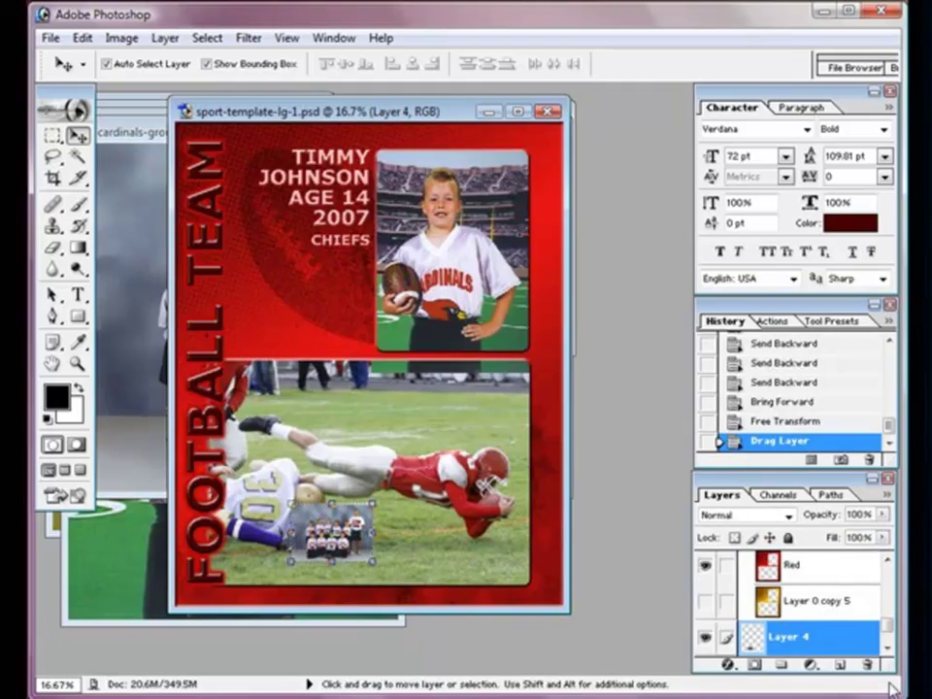
Step: Place Layer 4 just above the 'your photos' group
{"action": "scroll", "coordinate": [885, 629], "scroll_direction": "down", "scroll_amount": 2}
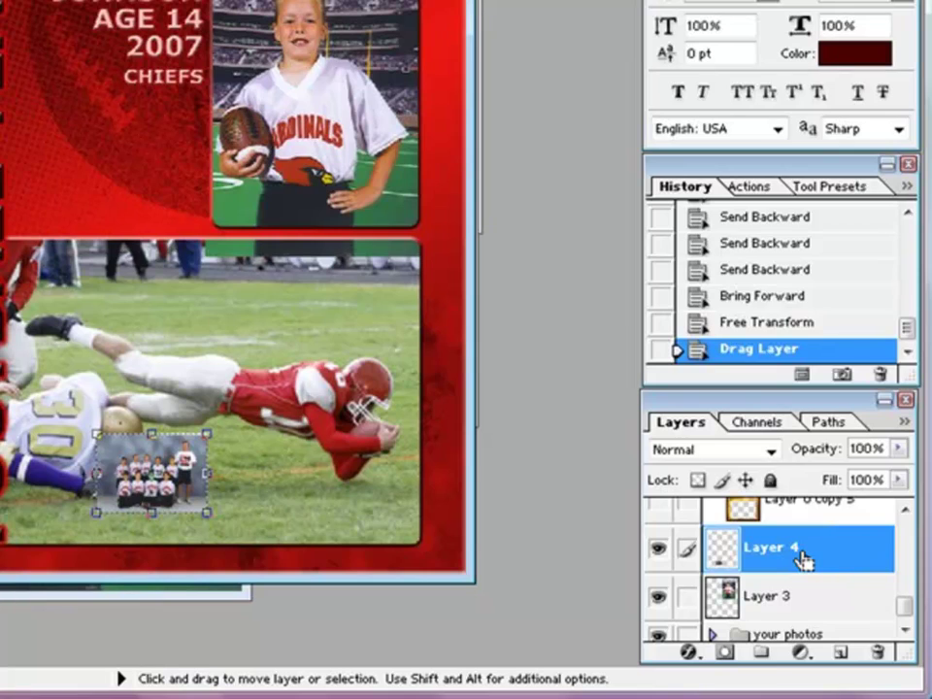
{"action": "key", "text": "ctrl+bracketright"}
{"action": "key", "text": "ctrl+bracketleft"}
{"action": "key", "text": "ctrl+bracketleft"}
{"action": "key", "text": "ctrl+bracketleft"}
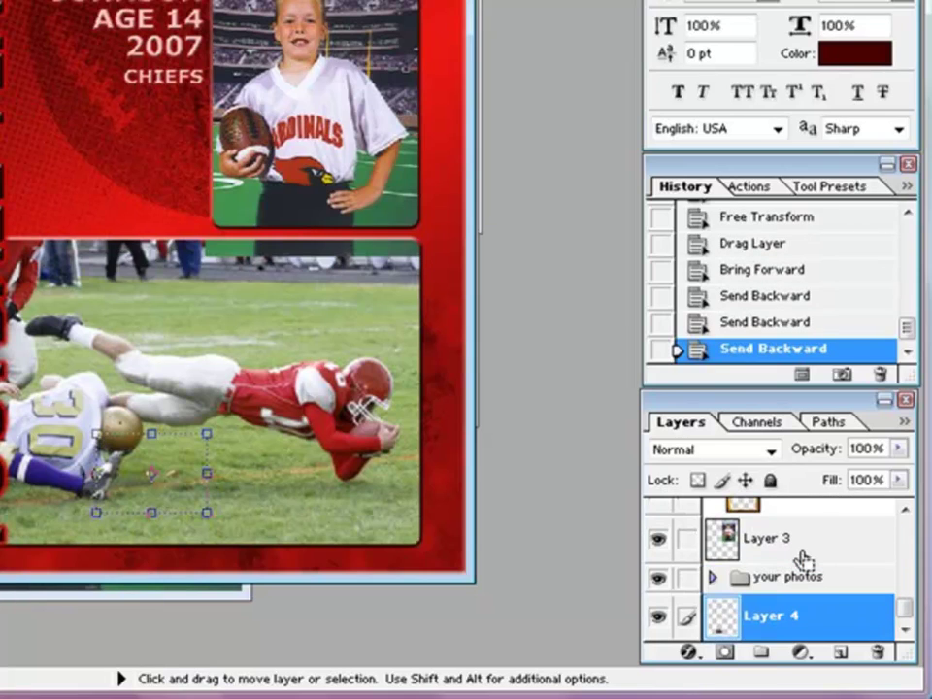
{"action": "key", "text": "ctrl+bracketright"}
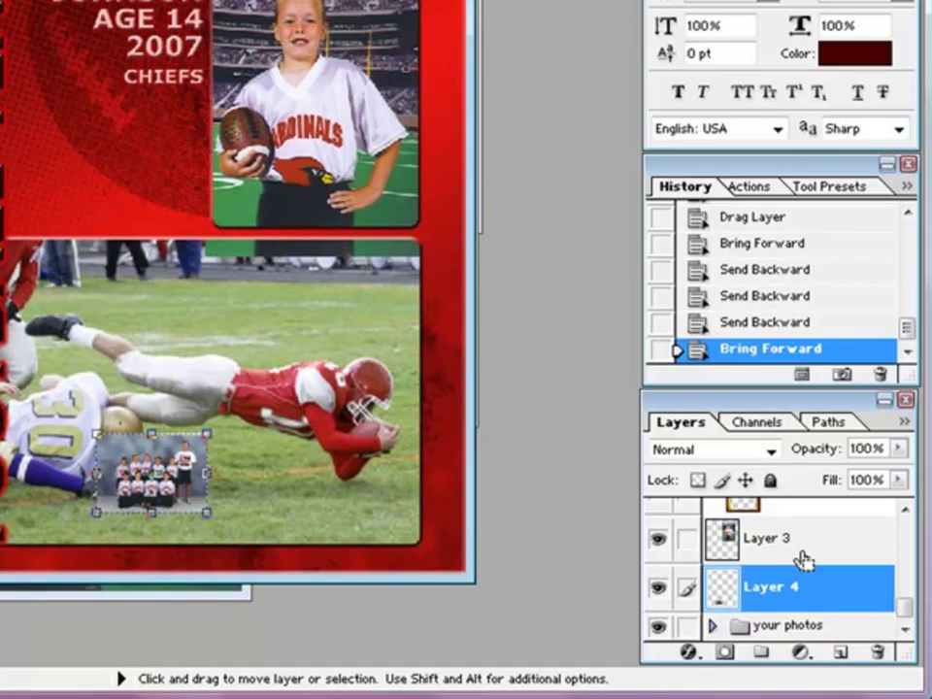
Step: Move and scale the team photo into the bottom frame, then drag Layer 3 below Layer 4
{"action": "left_click_drag", "start_coordinate": [151, 478], "coordinate": [53, 271]}
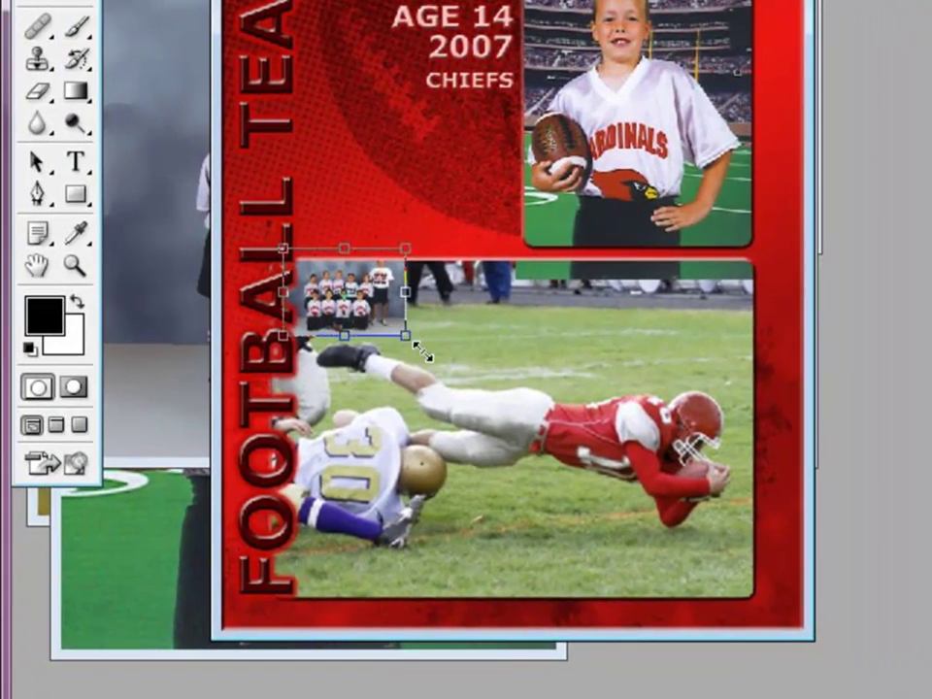
{"action": "left_click_drag", "start_coordinate": [122, 308], "coordinate": [478, 593]}
{"action": "left_click_drag", "start_coordinate": [798, 652], "coordinate": [768, 627]}
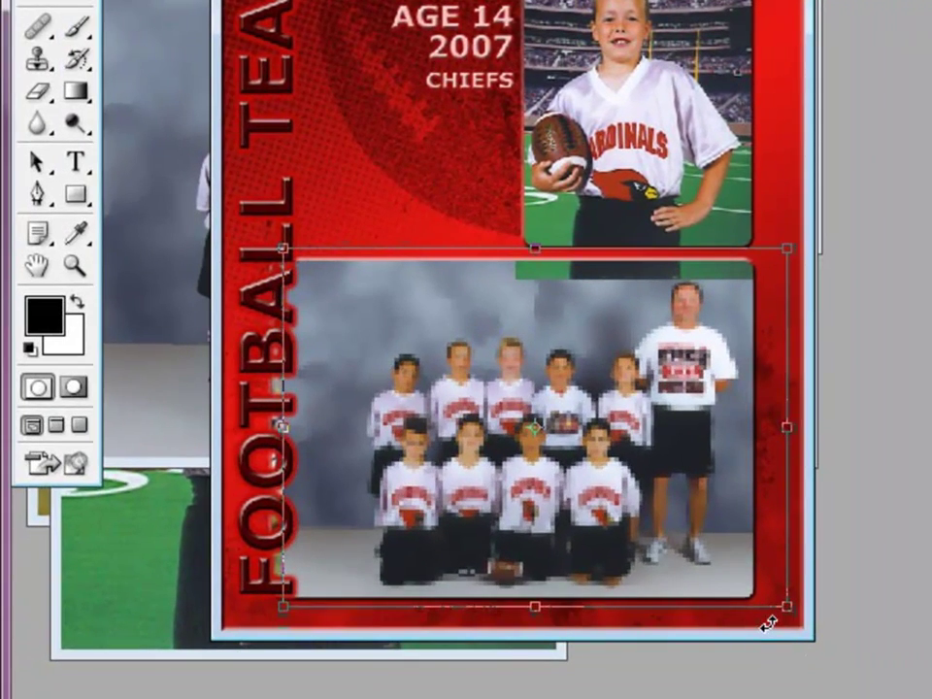
{"action": "key", "text": "shift+Left"}
{"action": "key", "text": "shift+Left"}
{"action": "key", "text": "shift+Left"}
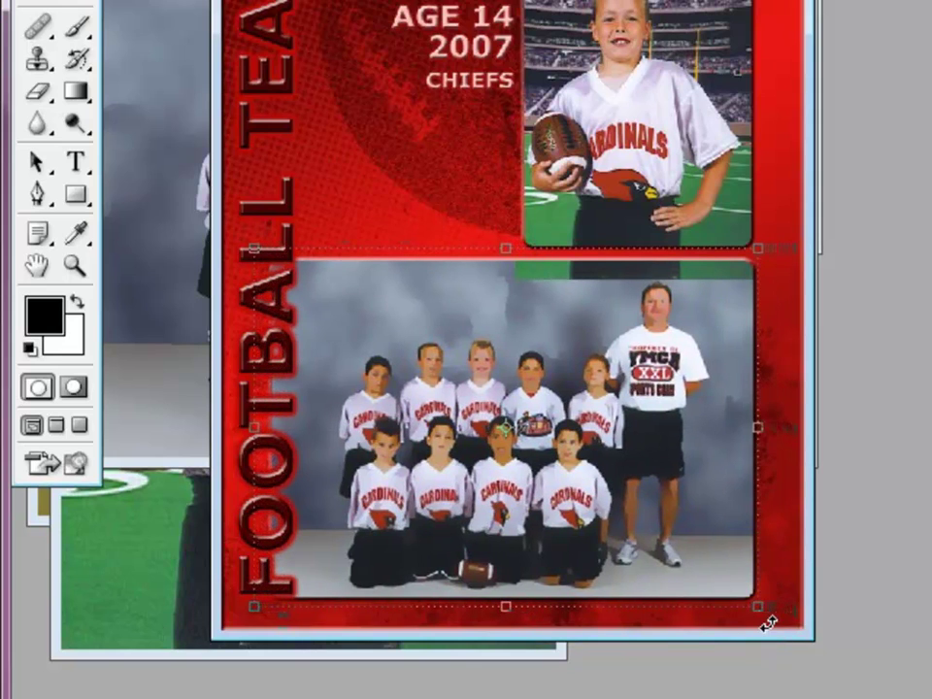
{"action": "key", "text": "Left"}
{"action": "key", "text": "Return"}
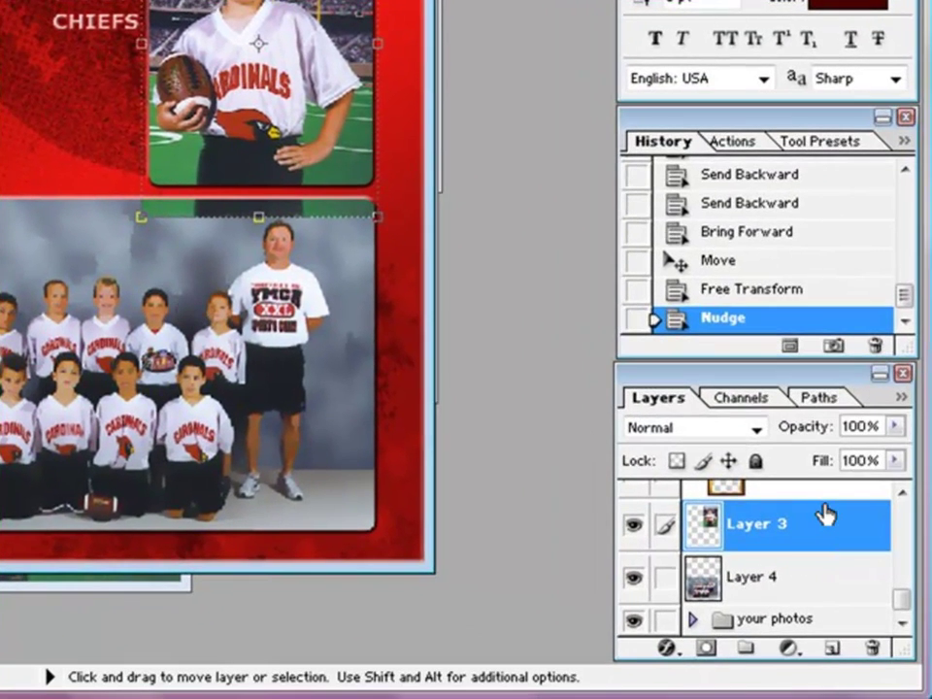
{"action": "left_click_drag", "start_coordinate": [822, 514], "coordinate": [811, 558]}
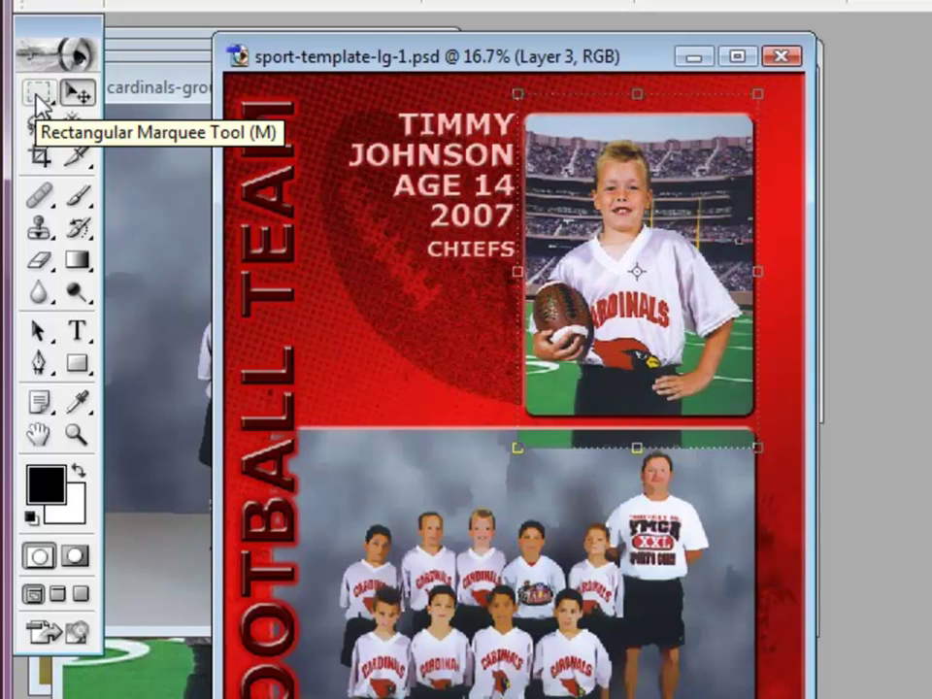
Step: With zero-feather rectangular marquee, delete the portrait's green strip overlapping the team photo frame
{"action": "left_click", "coordinate": [38, 94]}
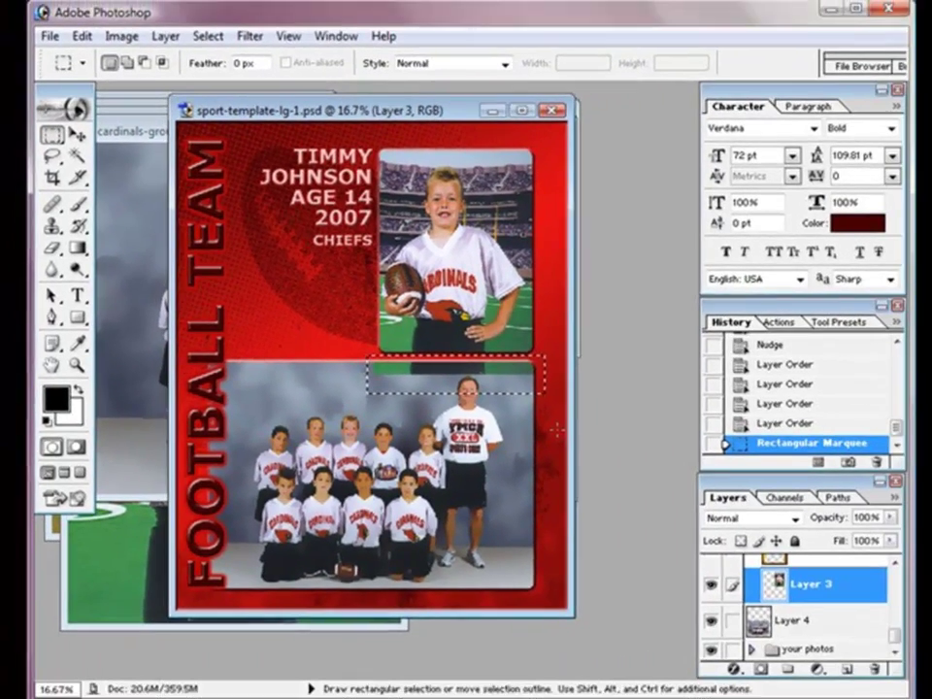
{"action": "key", "text": "Return"}
{"action": "key", "text": "BackSpace"}
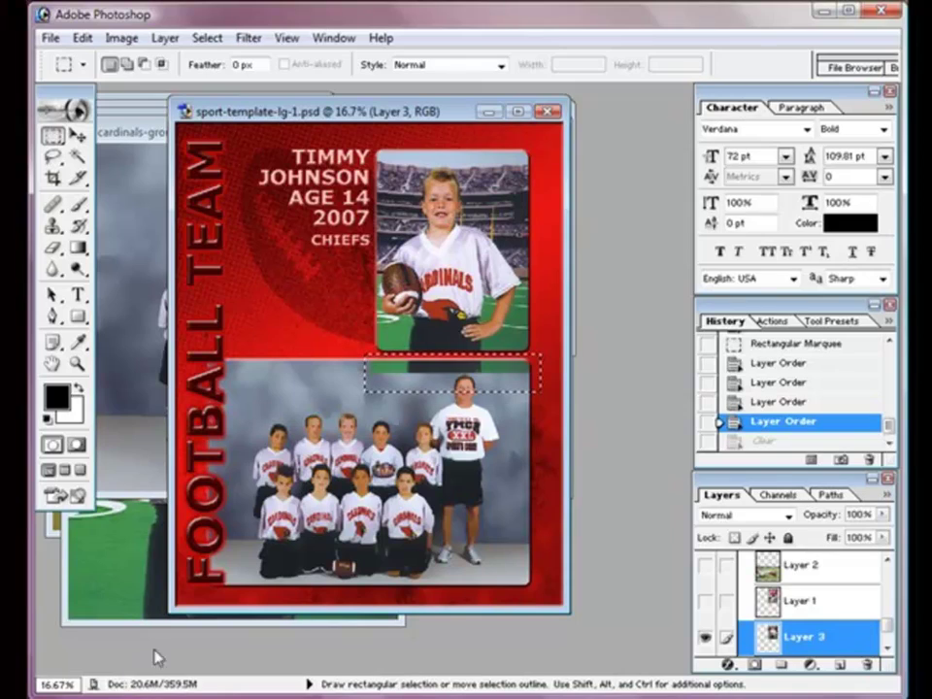
{"action": "key", "text": "Delete"}
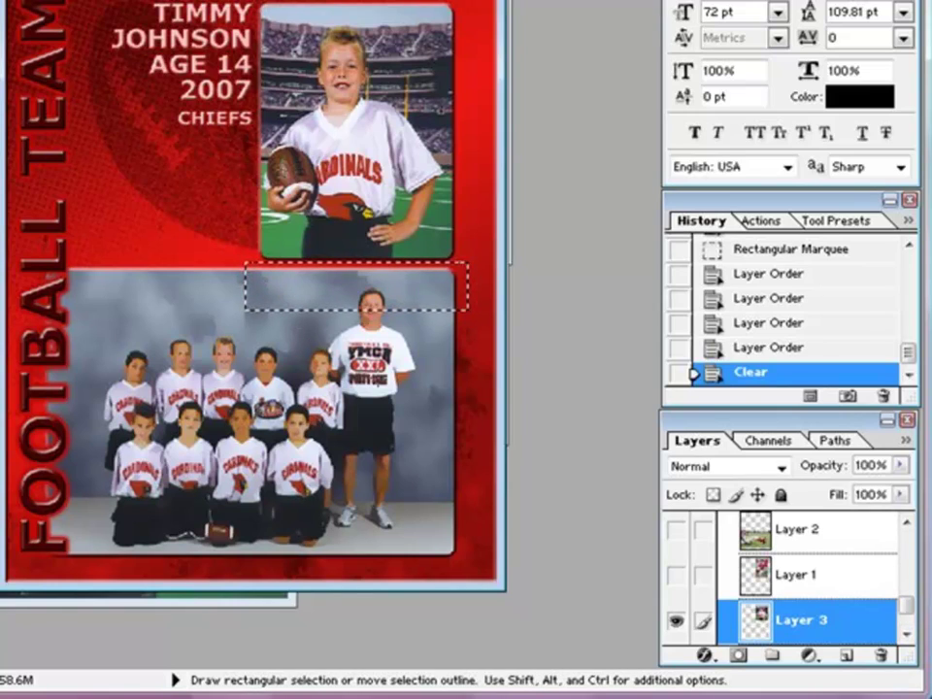
{"action": "left_click", "coordinate": [906, 632]}
{"action": "left_click", "coordinate": [907, 631]}
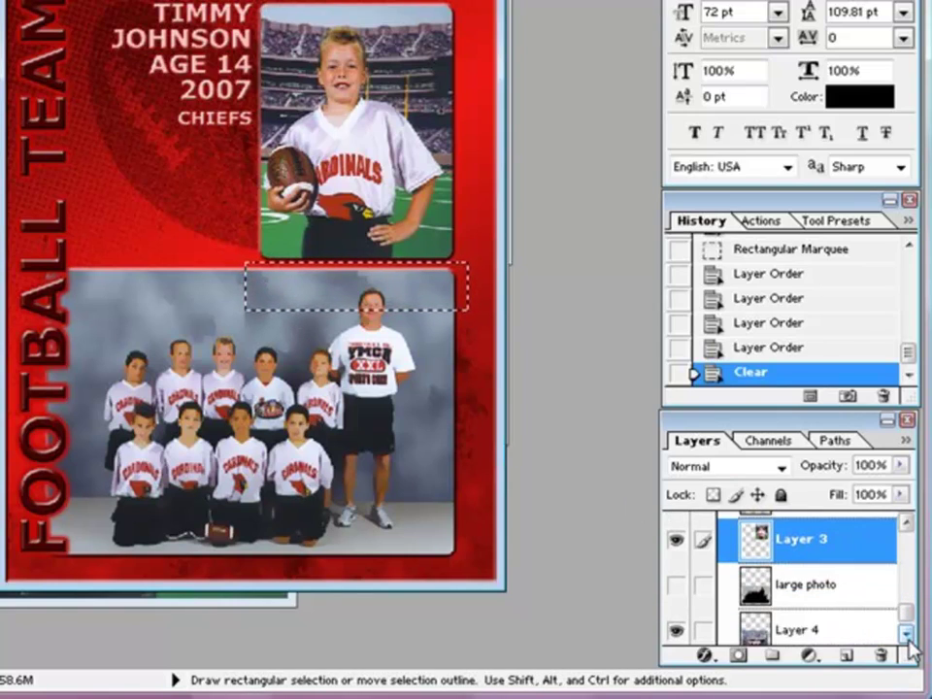